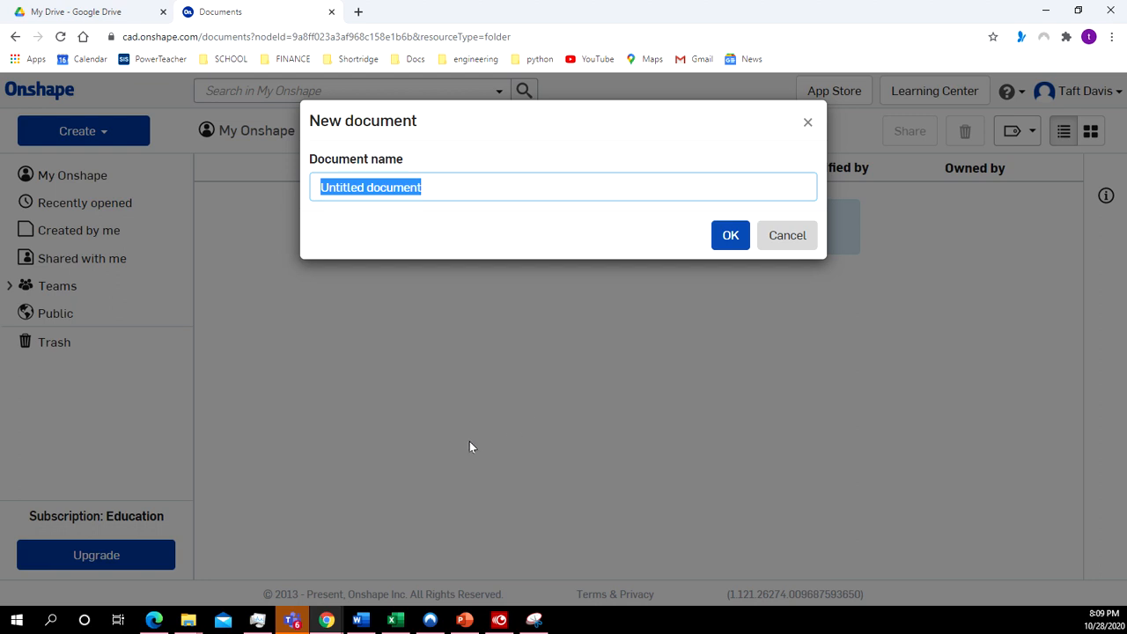
Name the new document "box" and create it
text(box)
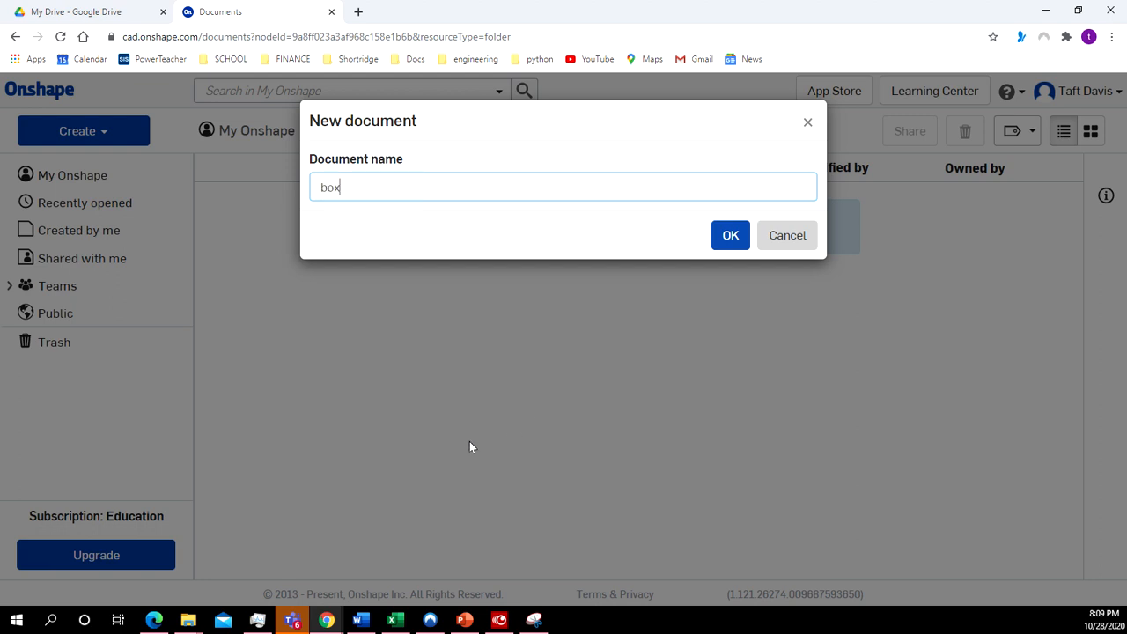
key(Return)
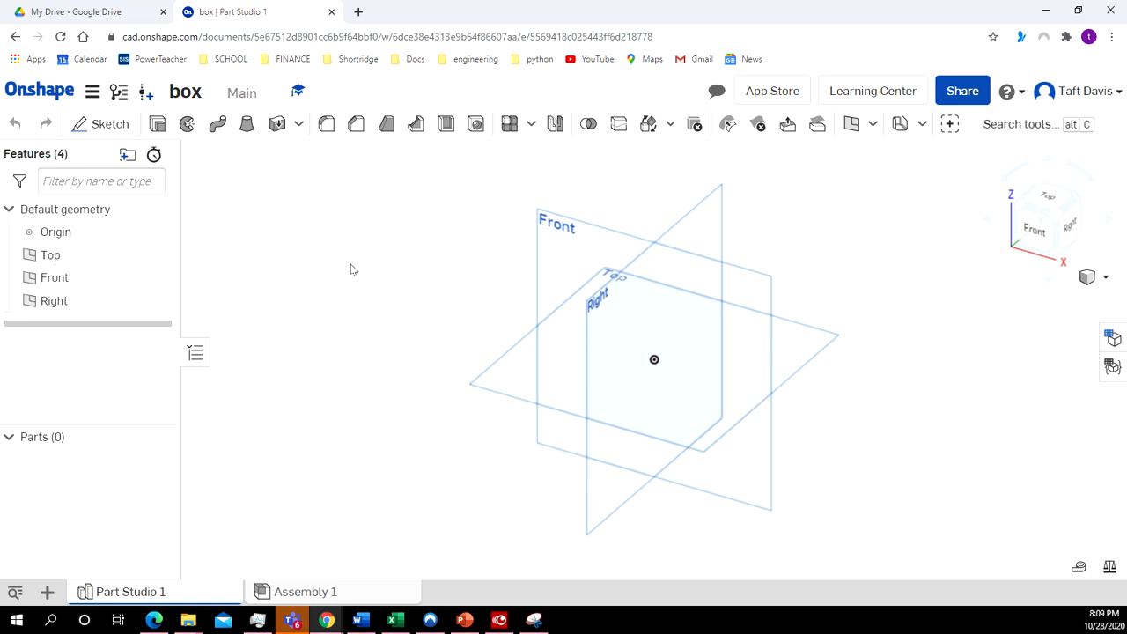
Start a sketch on the Front plane and hide the origin and the Top, Front and Right planes
click(554, 253)
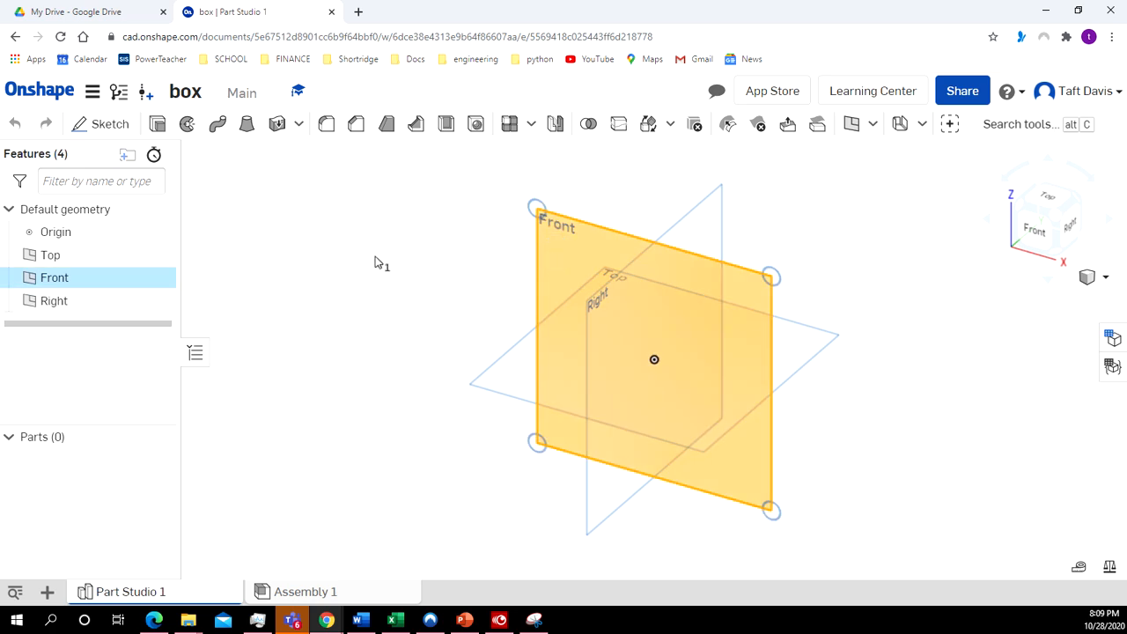
click(110, 124)
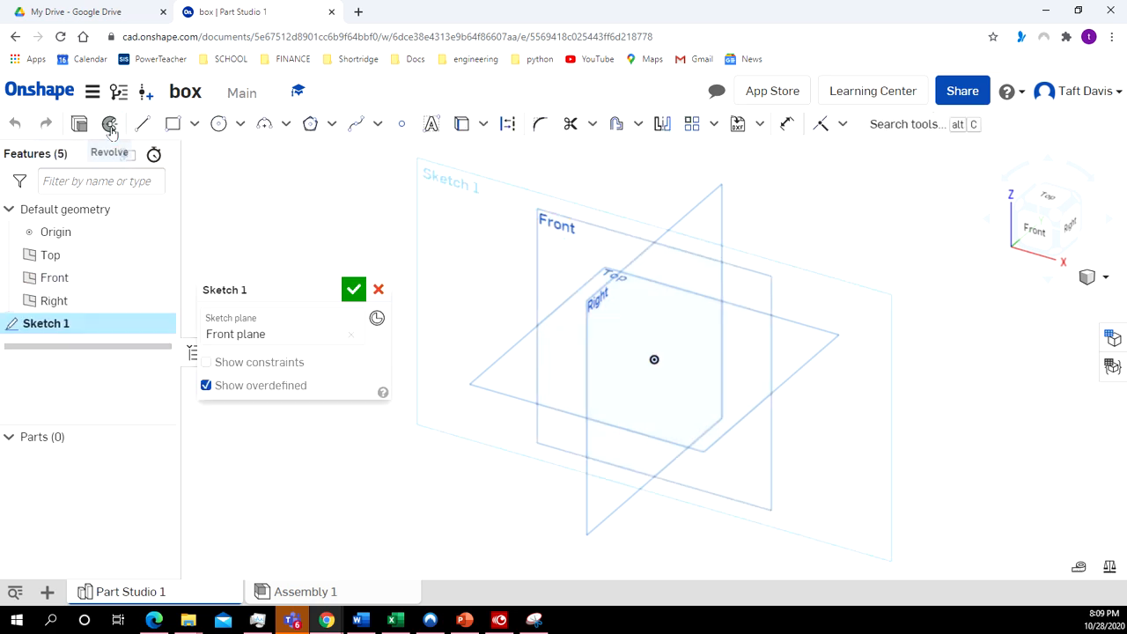
click(159, 232)
click(158, 254)
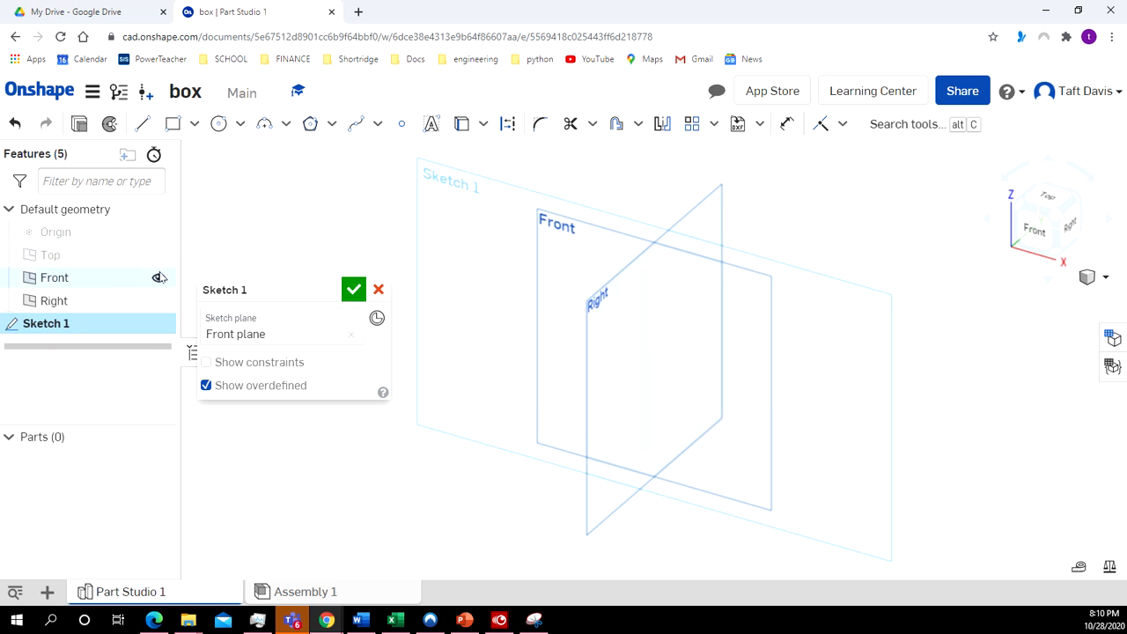
click(160, 278)
click(159, 300)
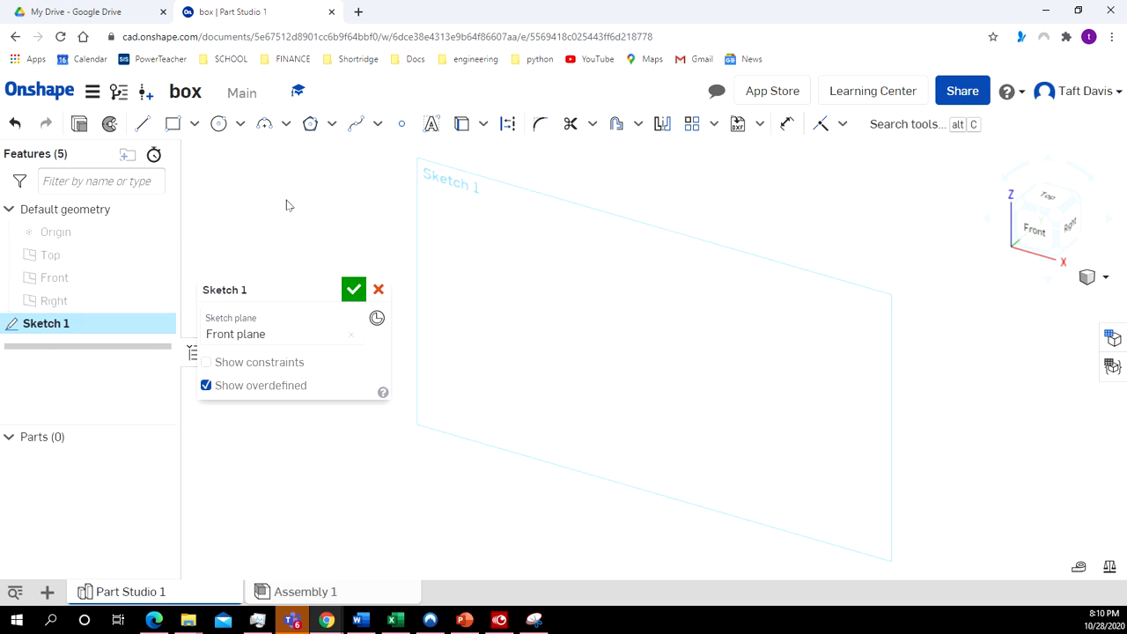
Facing the sketch plane, draw a corner rectangle in its upper right area and set its width and height to 4 in
click(1031, 230)
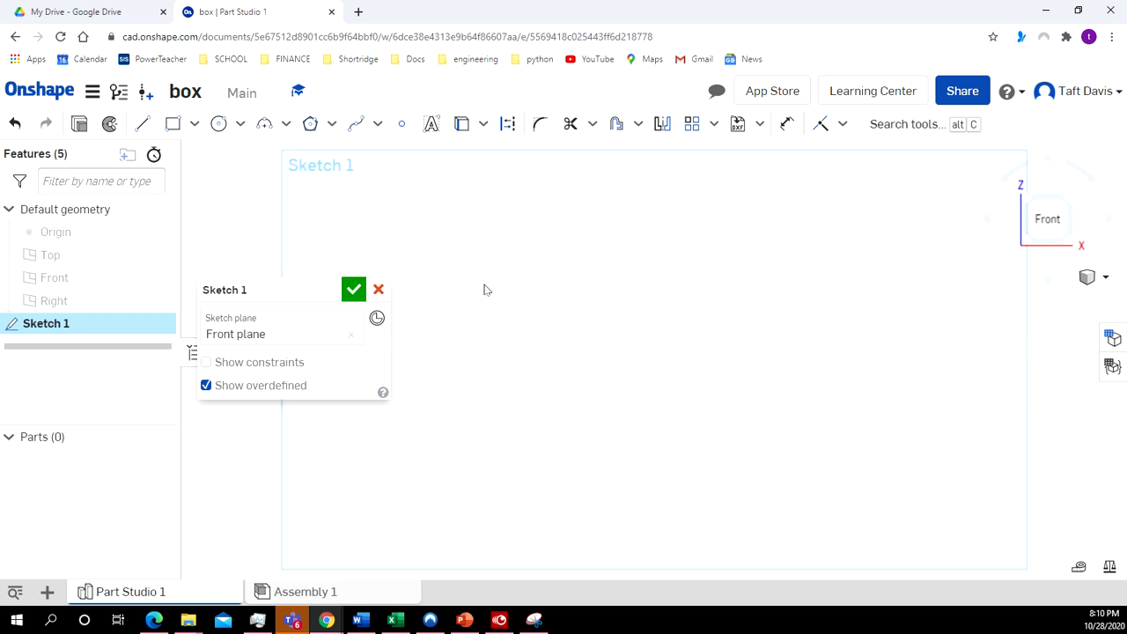
mouse_move(300, 288)
mouse_down()
mouse_move(287, 173)
mouse_move(223, 153)
mouse_up()
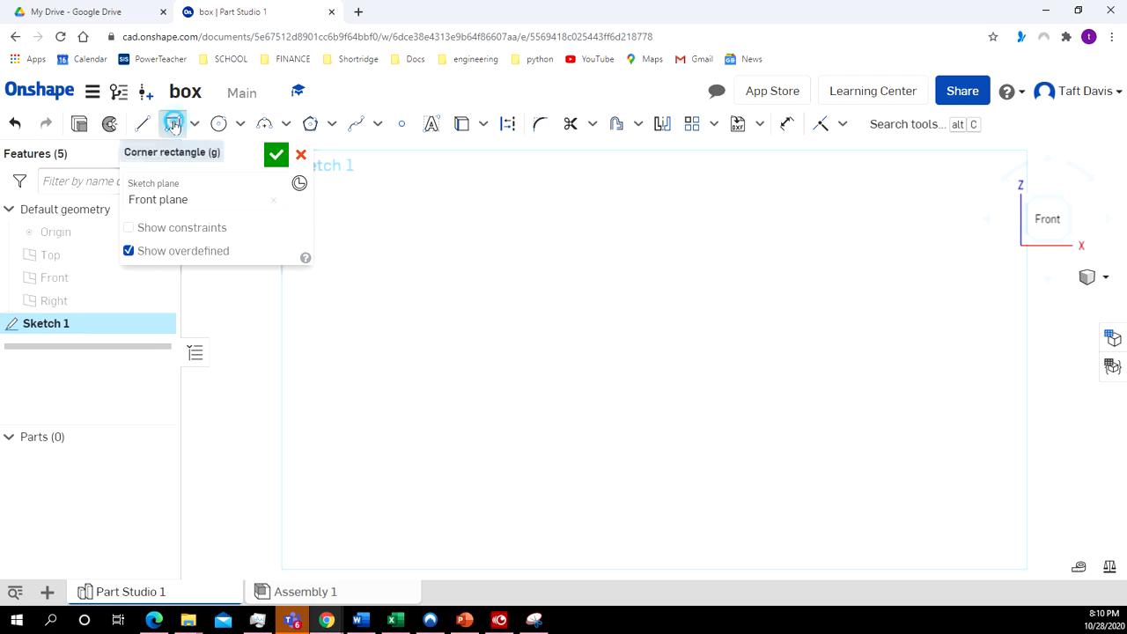
click(173, 124)
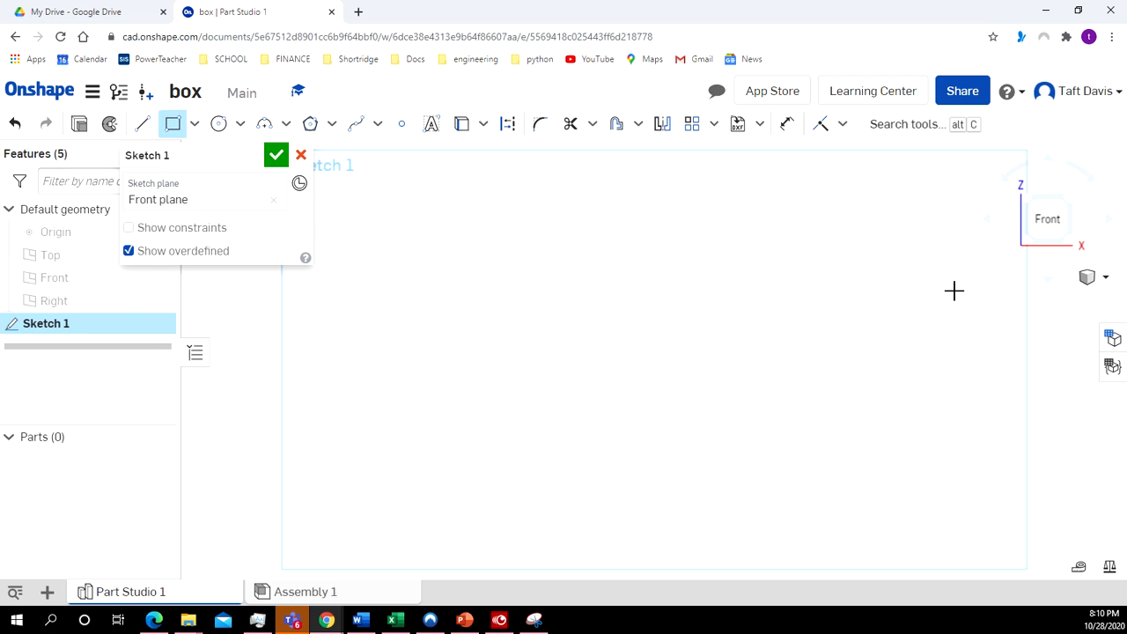
click(946, 348)
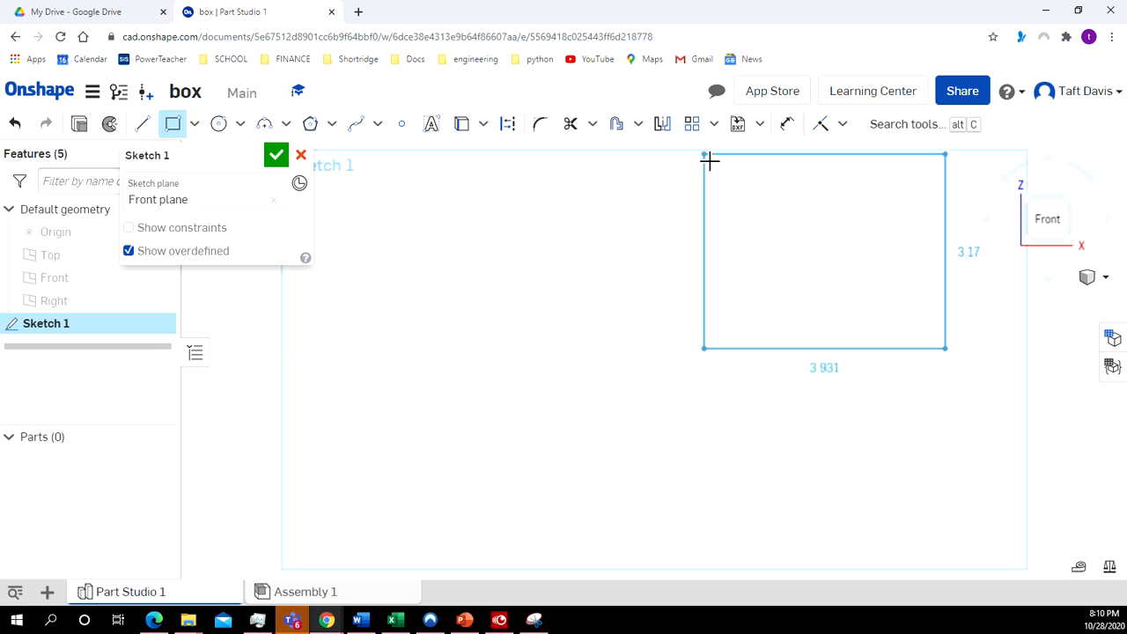
click(705, 156)
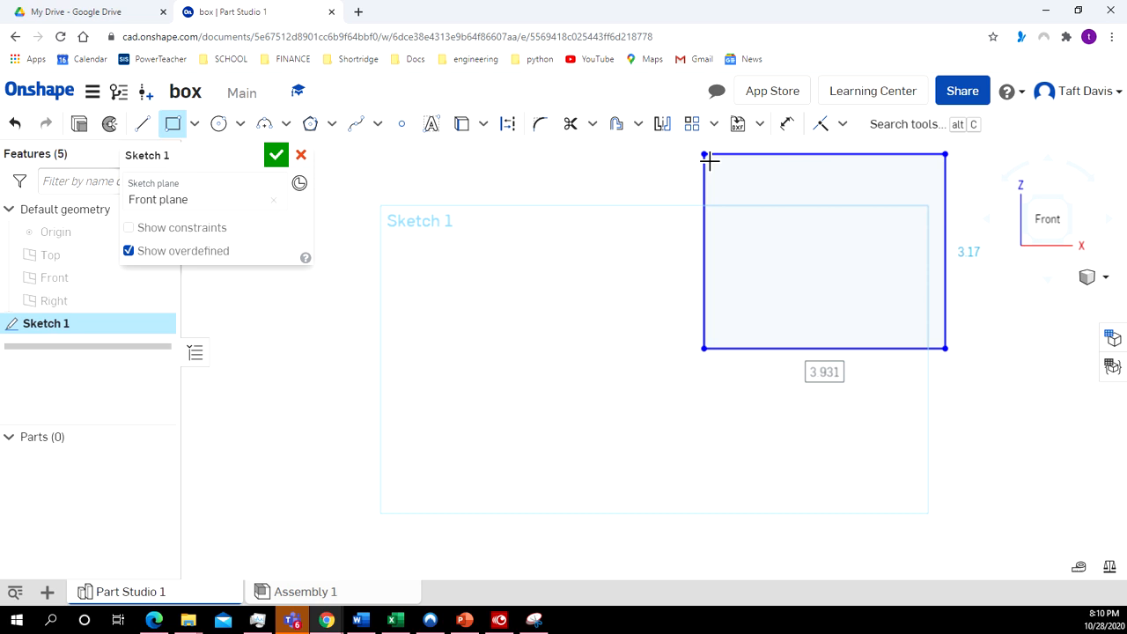
text(4)
key(Return)
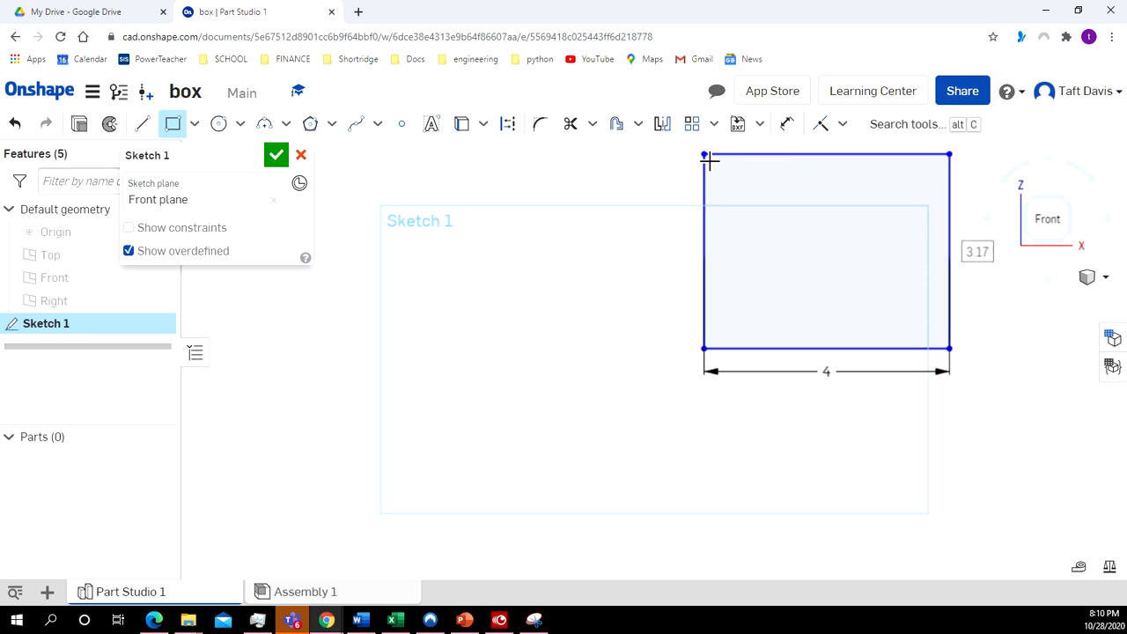
text(4)
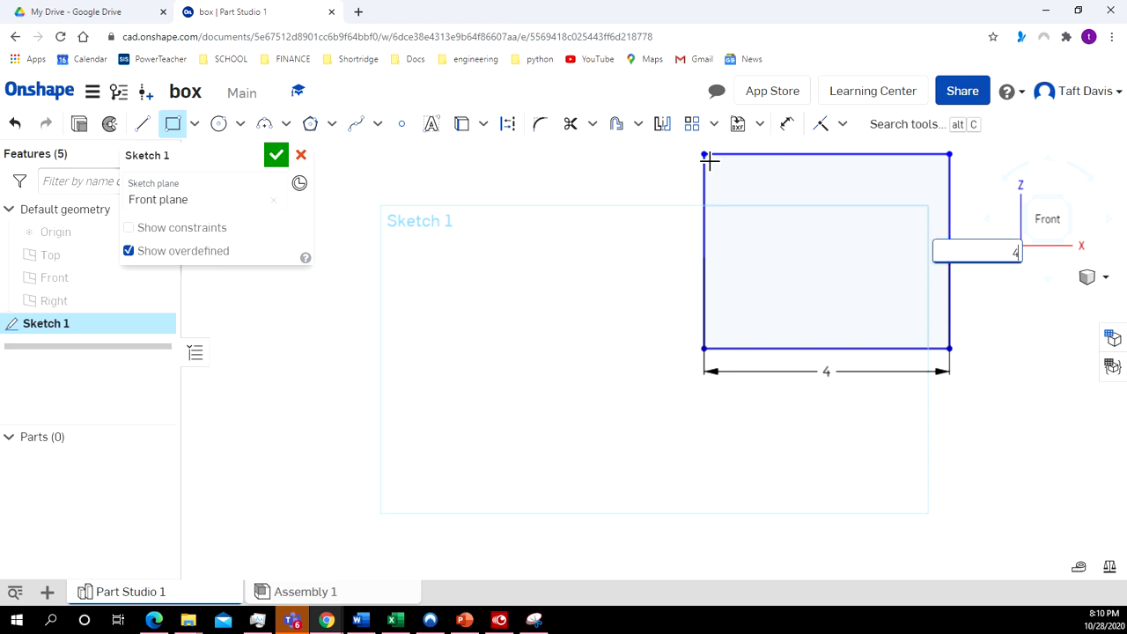
key(Return)
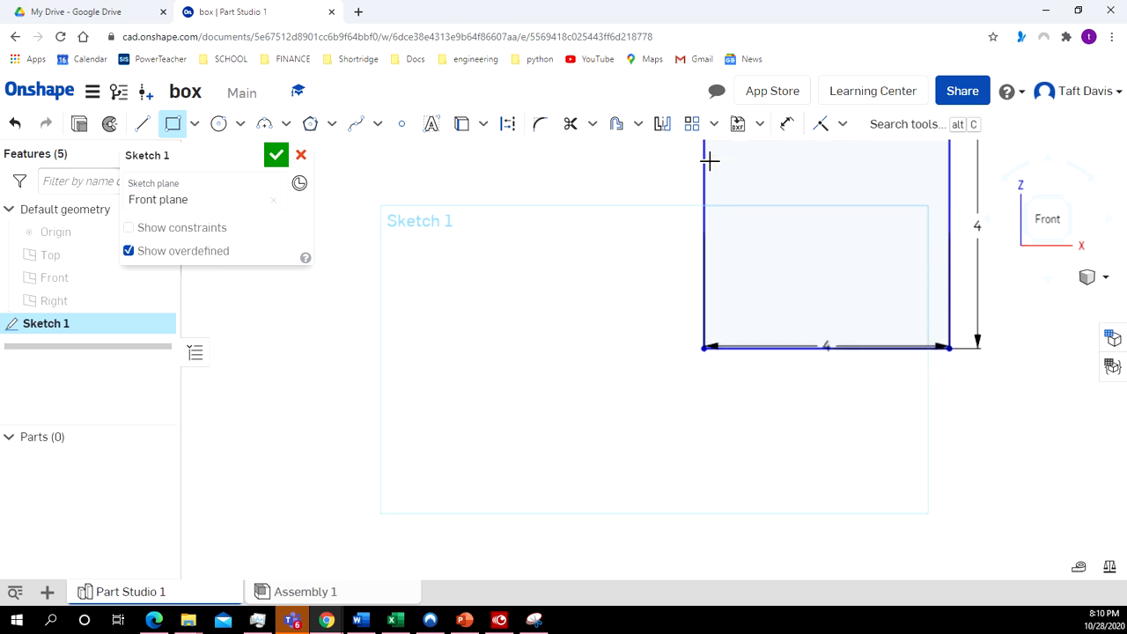
Draw a circle near the middle of the square and set its diameter to 3/8 in
scroll(709, 161, down, 3)
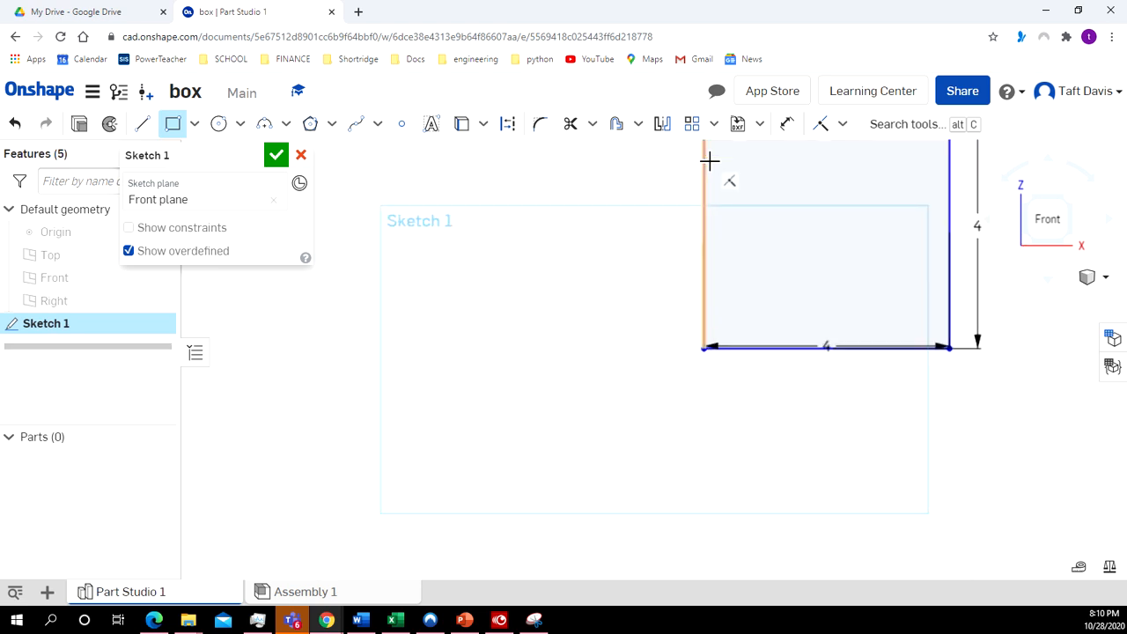
mouse_move(620, 231)
right_down()
mouse_move(642, 243)
mouse_move(616, 307)
mouse_move(635, 255)
right_up()
click(1039, 221)
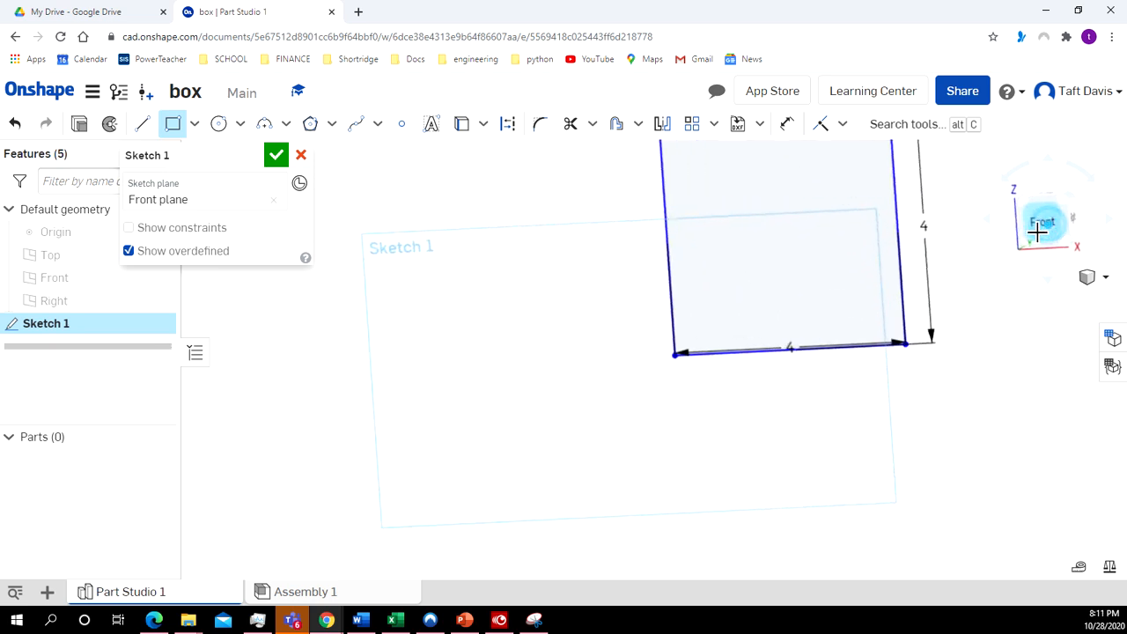
scroll(948, 262, down, 5)
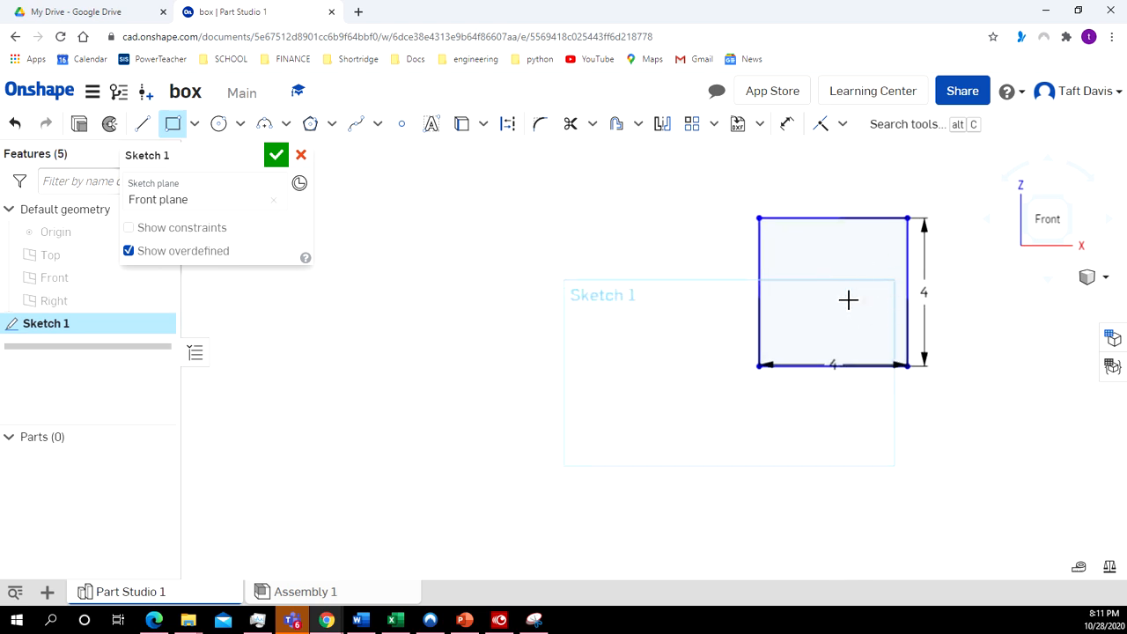
click(218, 123)
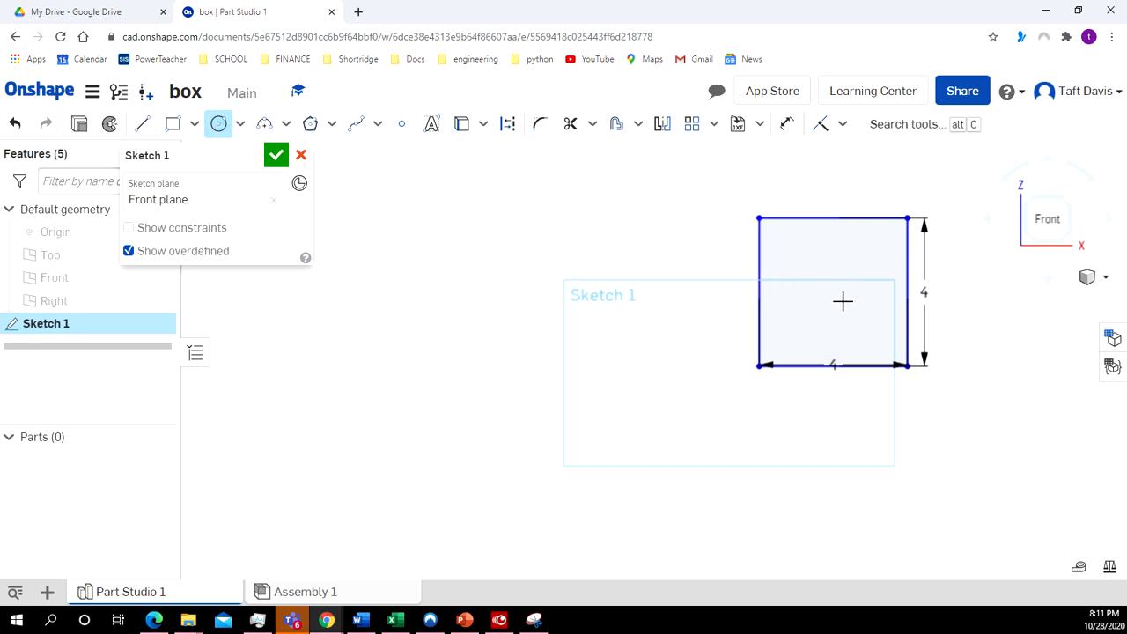
click(837, 293)
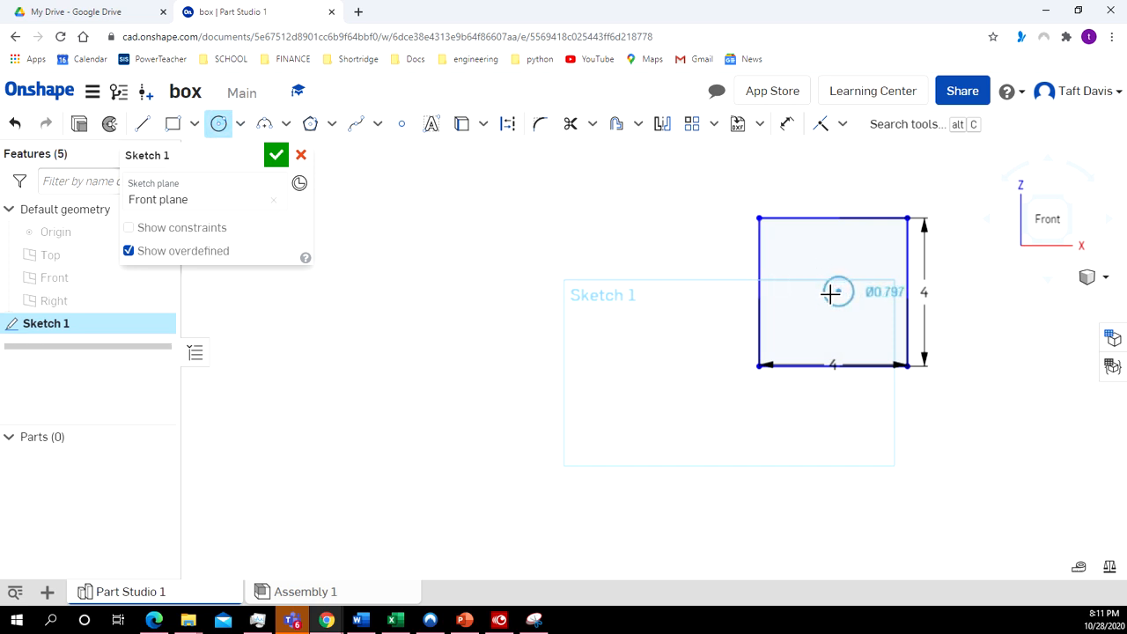
click(830, 294)
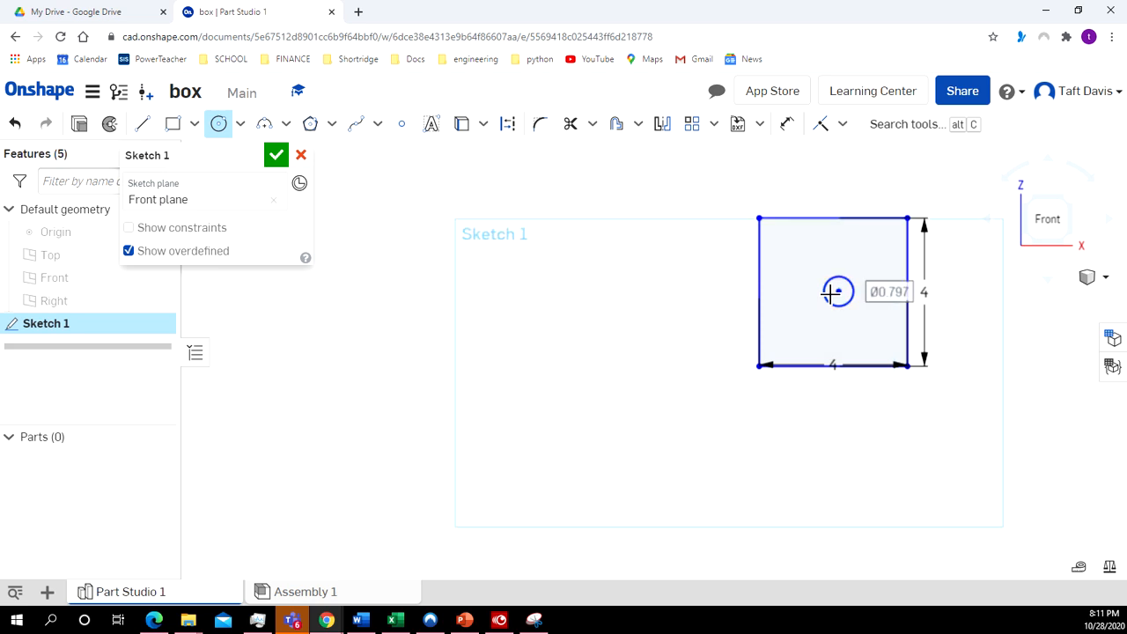
text(3)
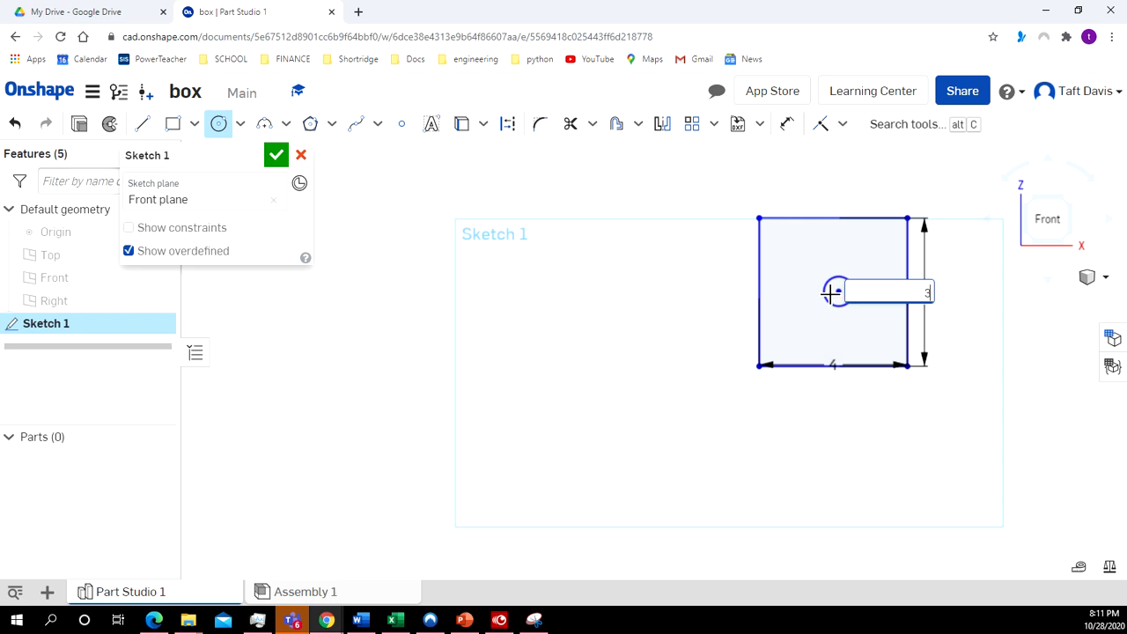
text(/8)
key(Return)
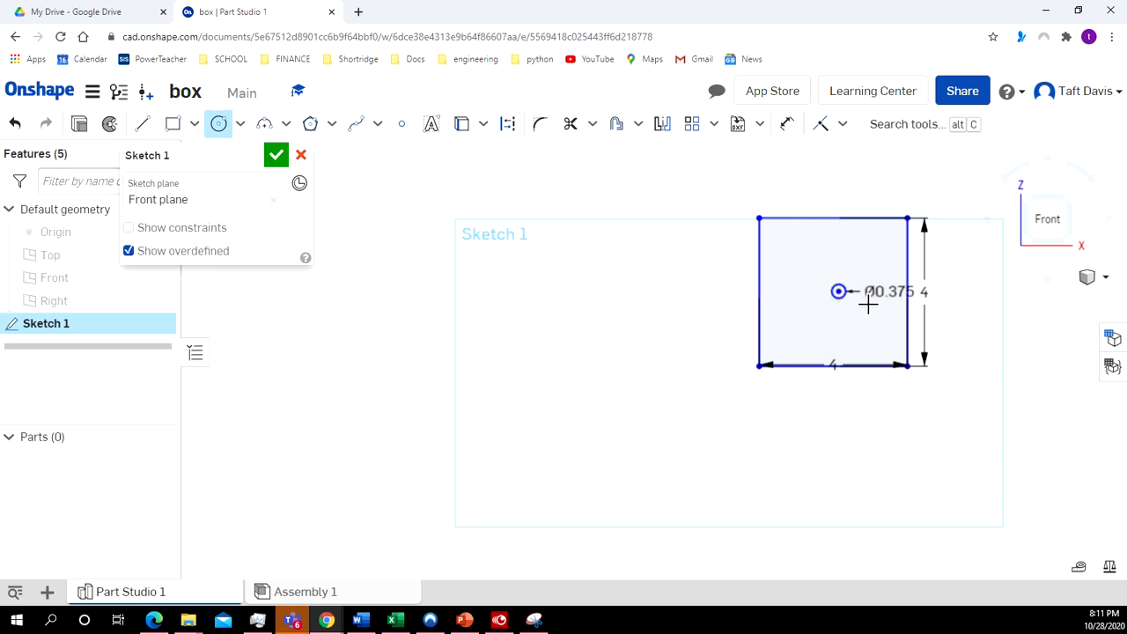
Dimension the circle's center 2 in from the square's left edge
click(787, 124)
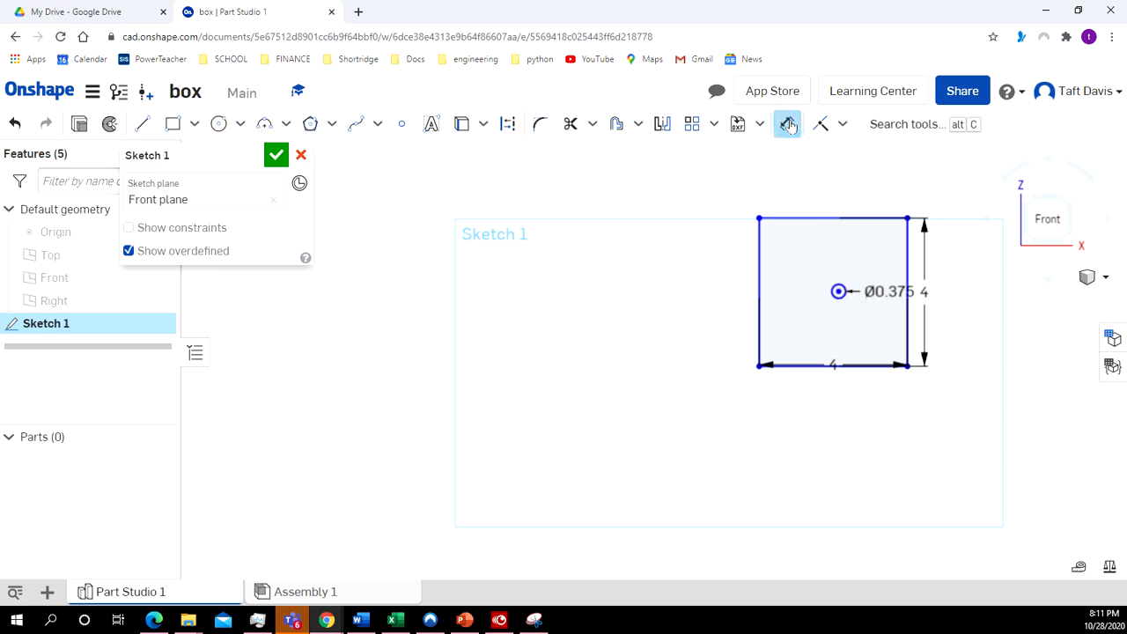
click(838, 291)
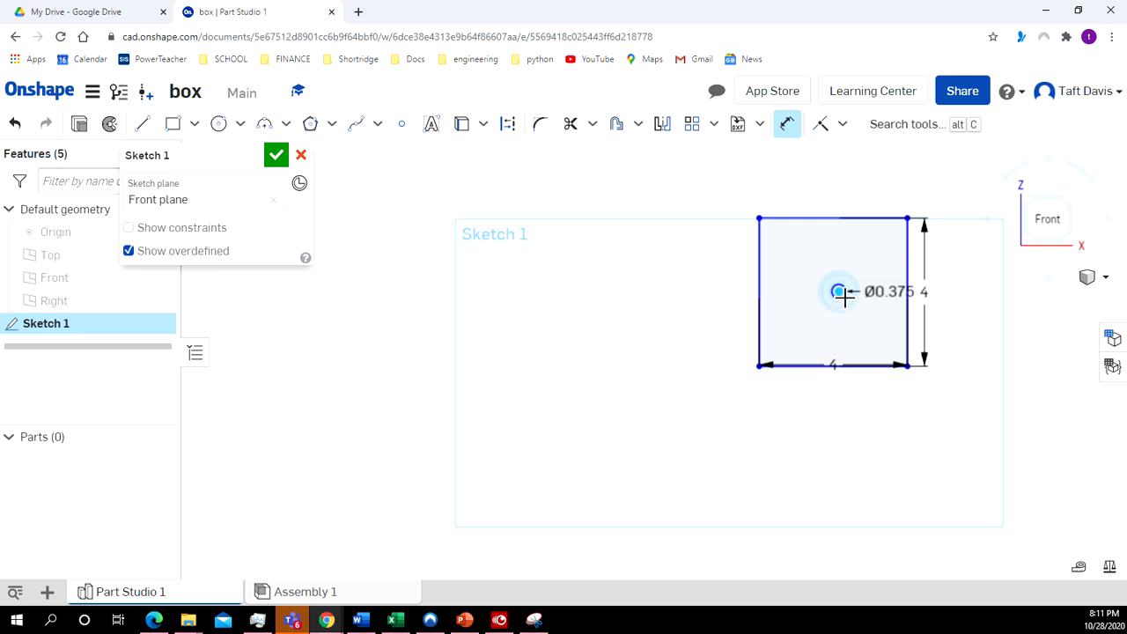
click(764, 295)
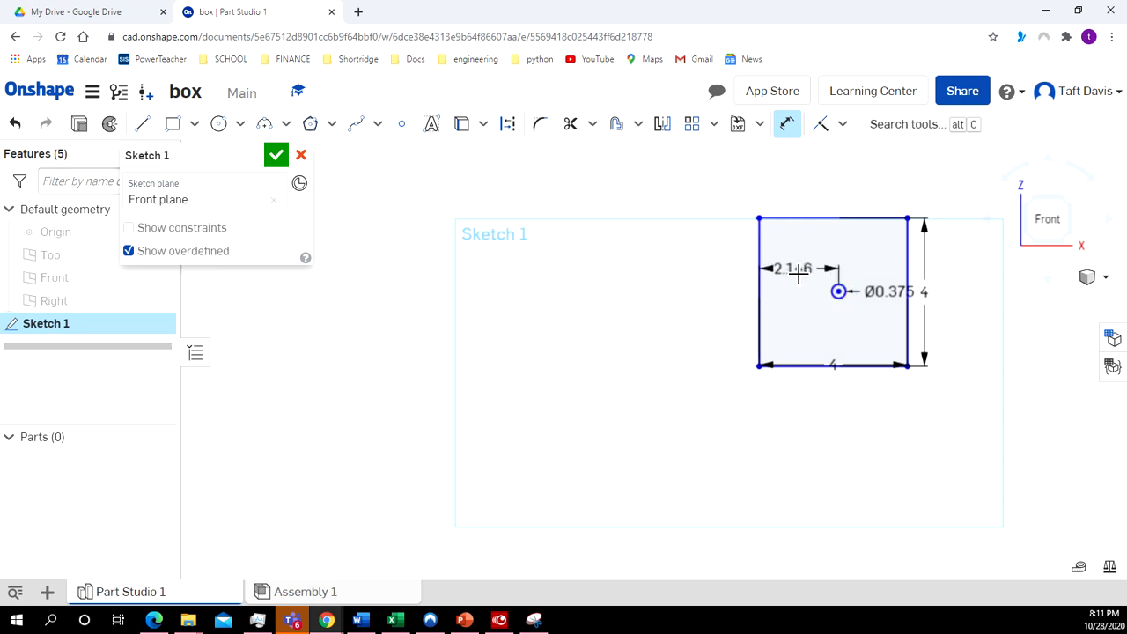
click(795, 267)
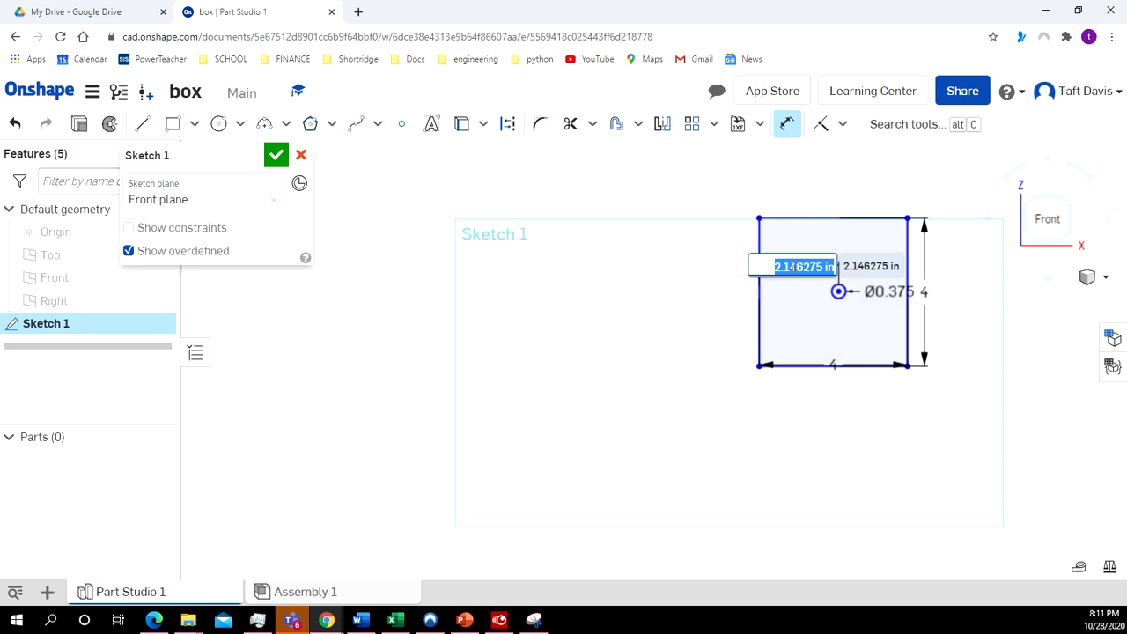
text(2)
key(Return)
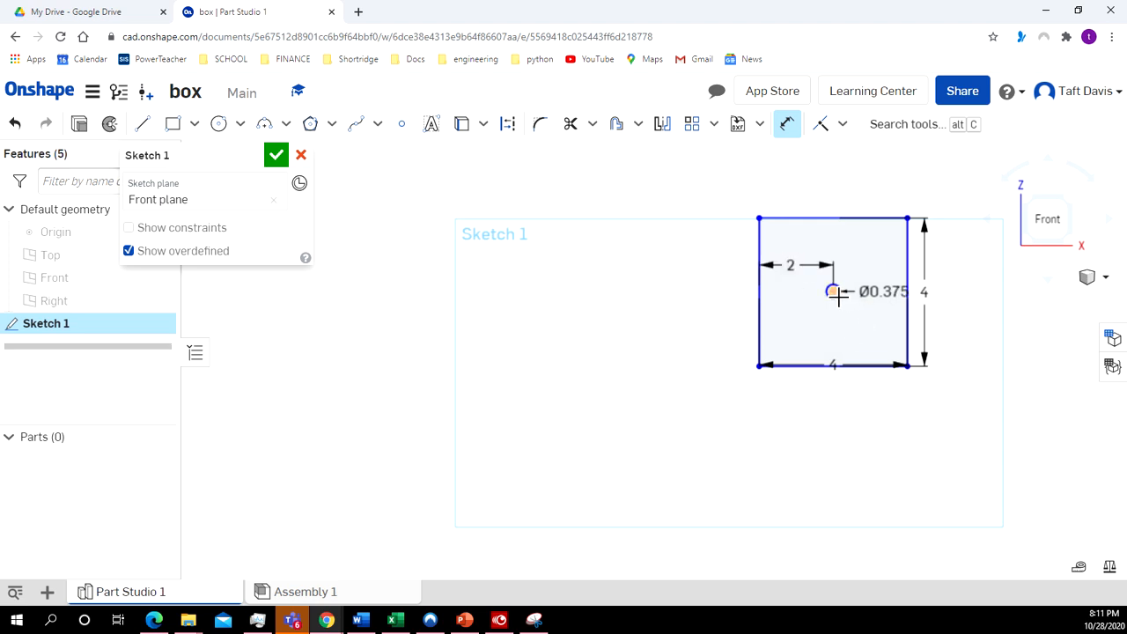
Dimension the circle's center 2 in above the square's bottom edge
click(833, 292)
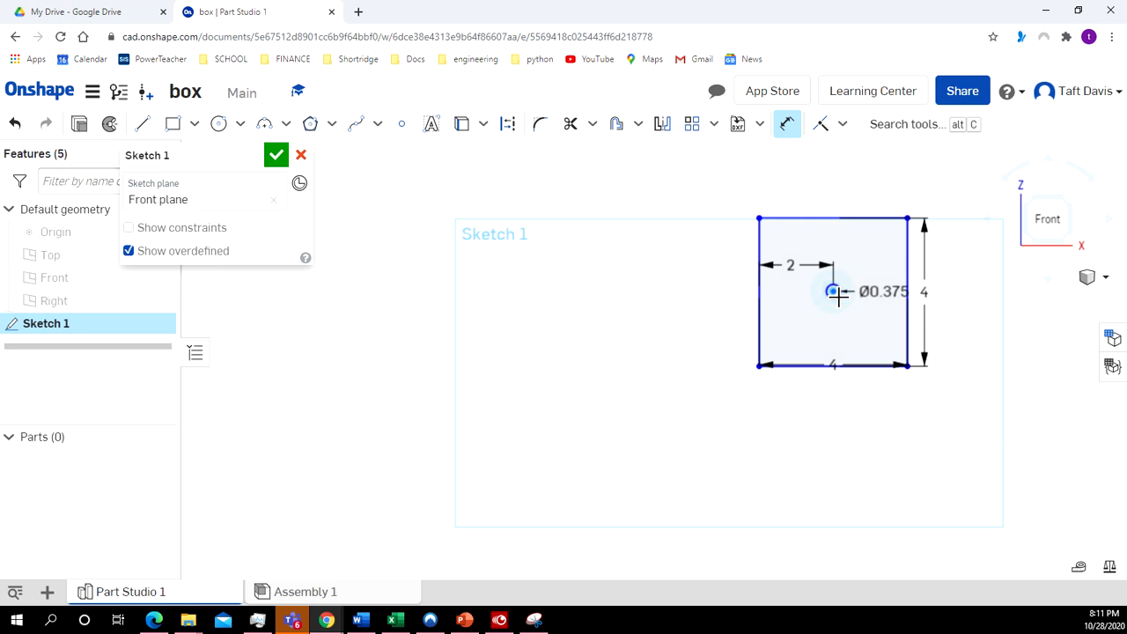
click(837, 366)
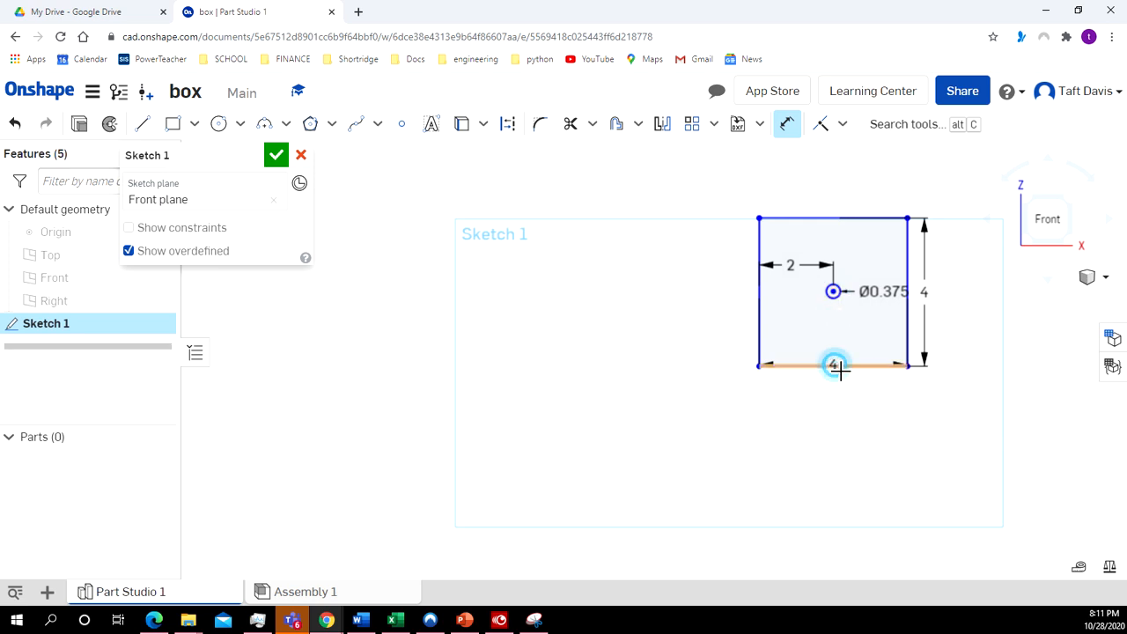
click(862, 327)
text(2)
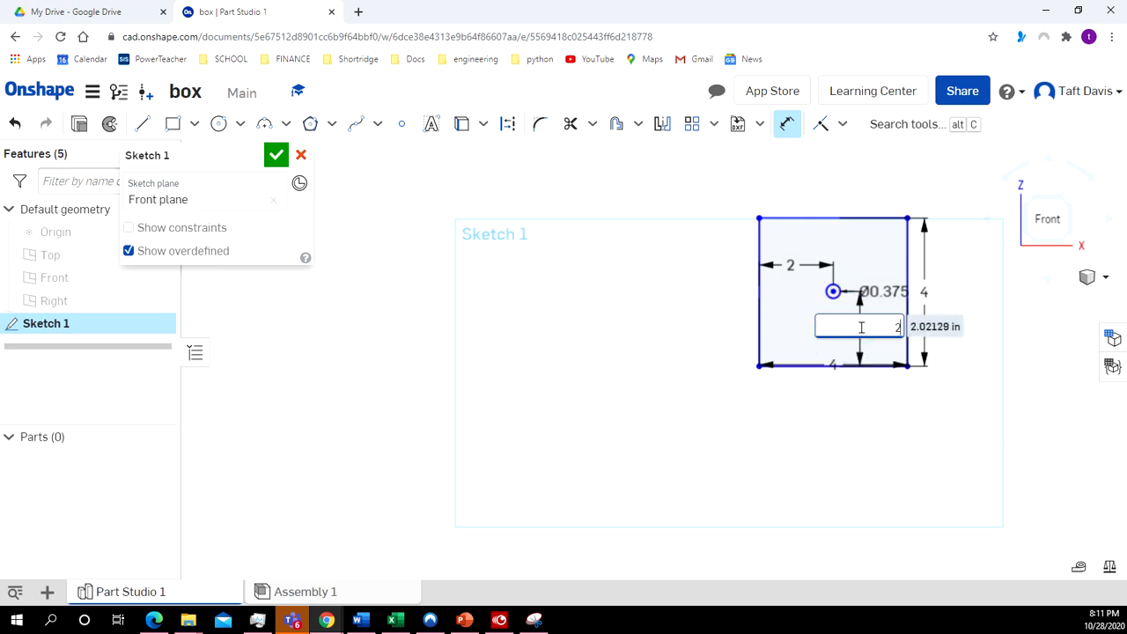
key(Return)
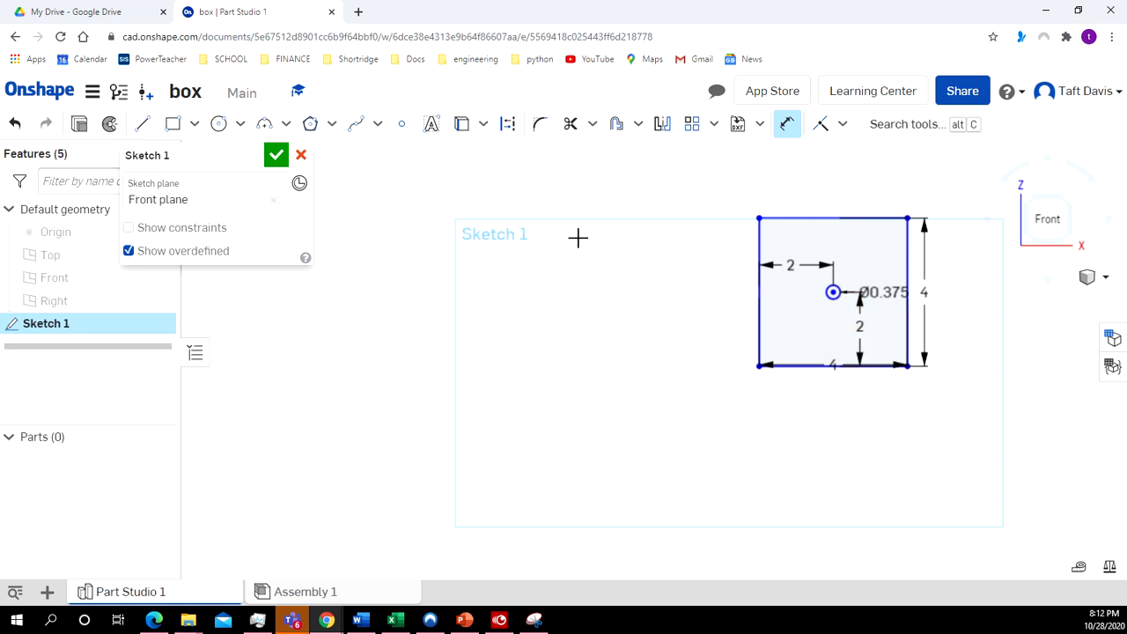
Draw a corner rectangle to the left of the square panel and set its width to 5 in and height to 4 in
click(173, 125)
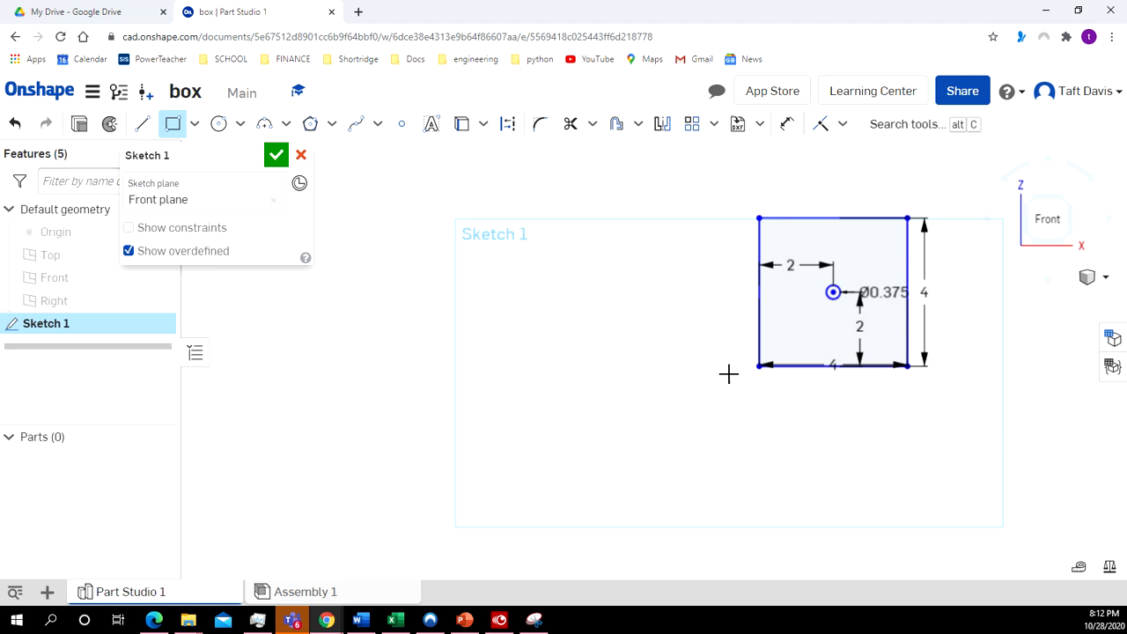
mouse_move(723, 366)
mouse_down()
mouse_move(570, 343)
mouse_move(420, 221)
mouse_move(453, 225)
mouse_up()
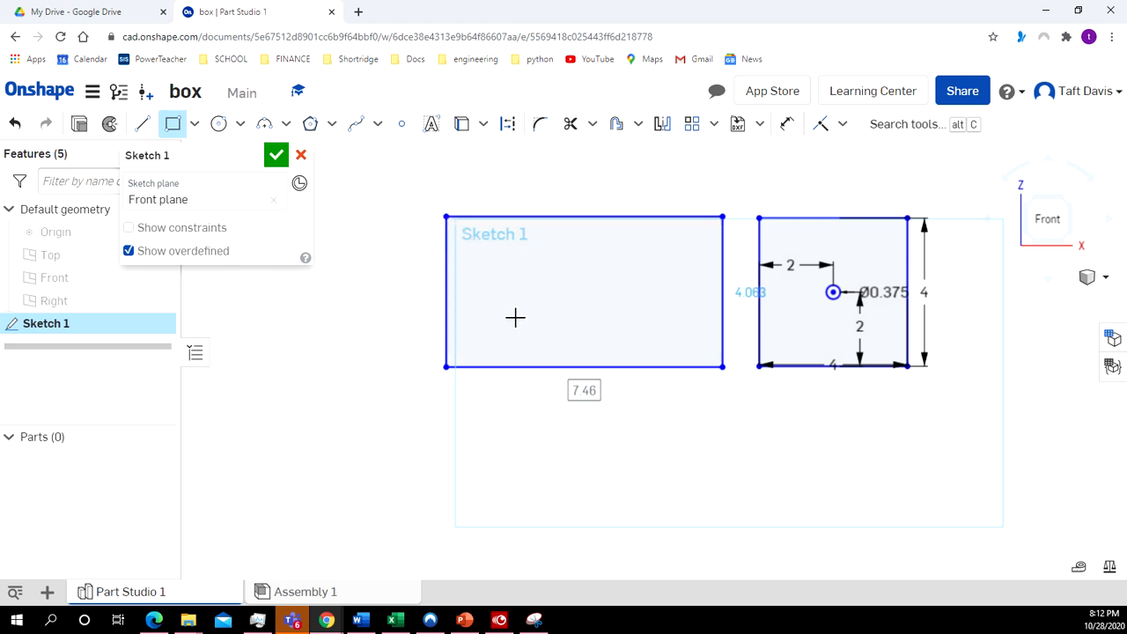
text(5)
key(Return)
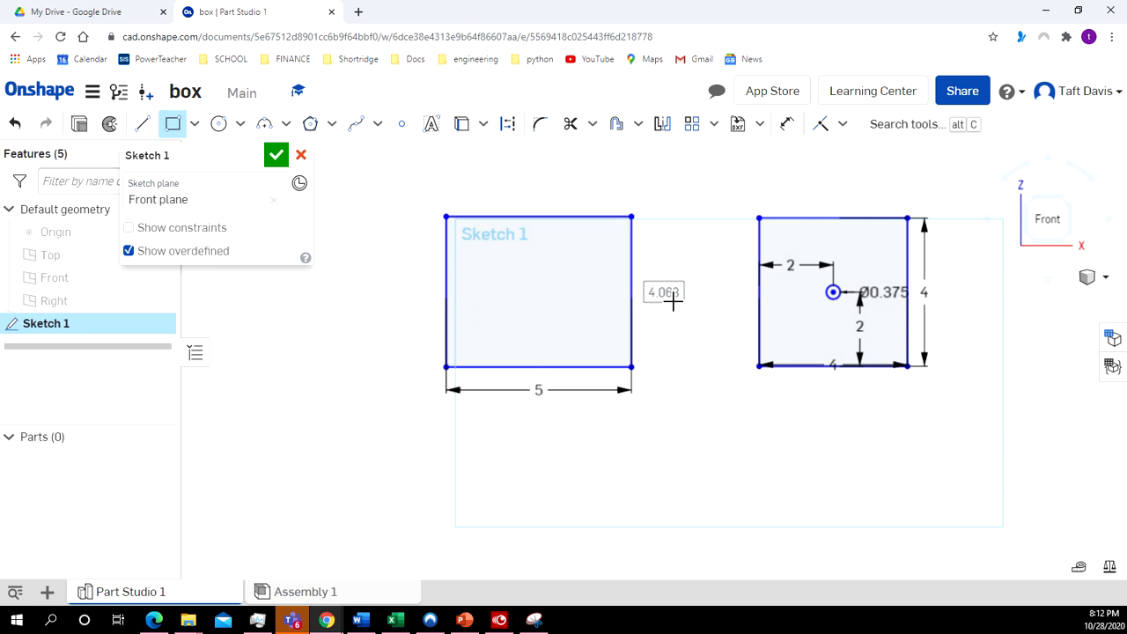
text(4)
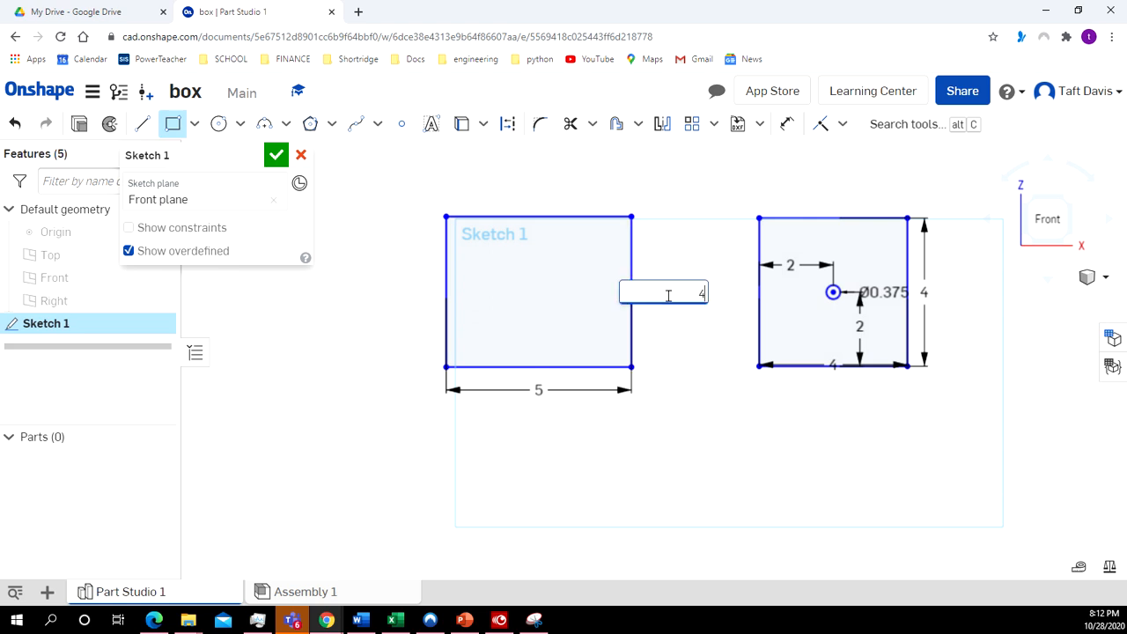
key(Return)
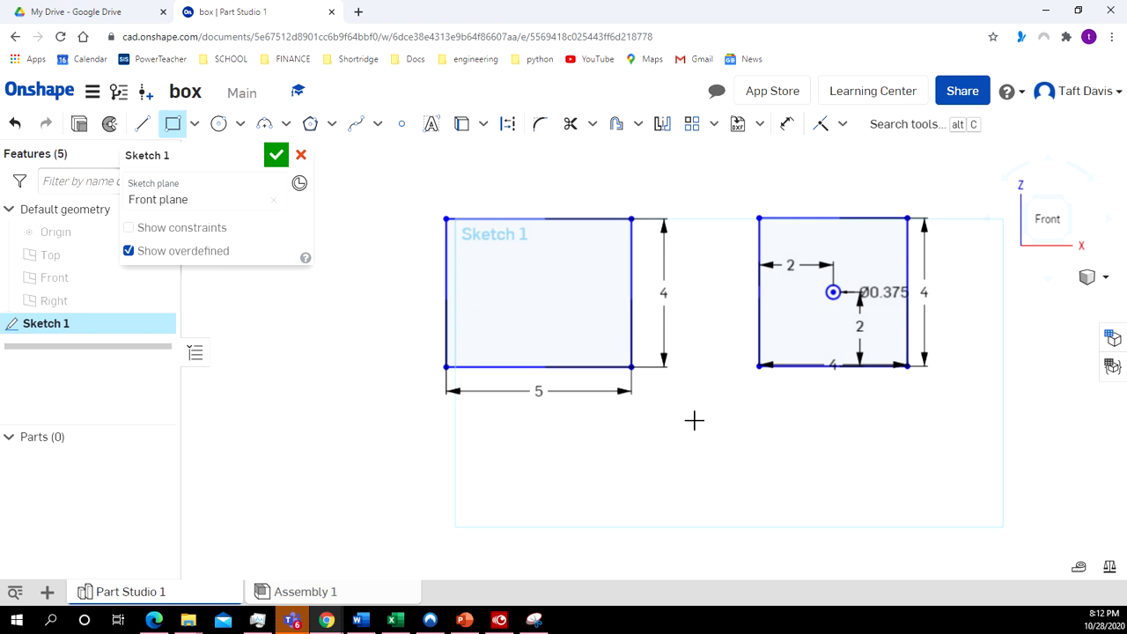
click(633, 384)
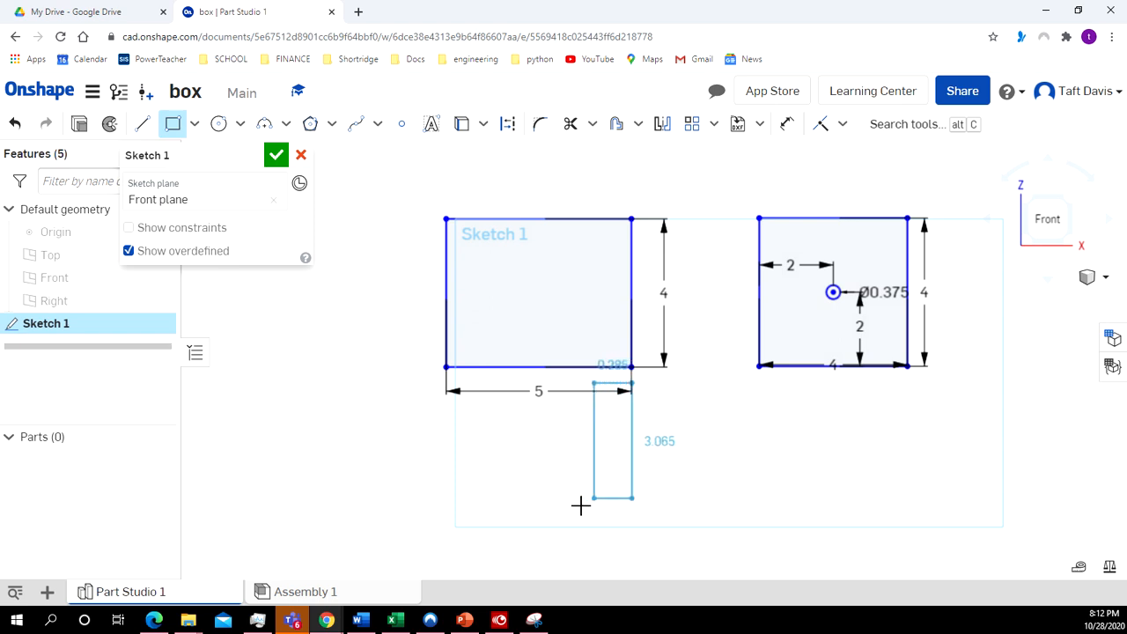
click(447, 507)
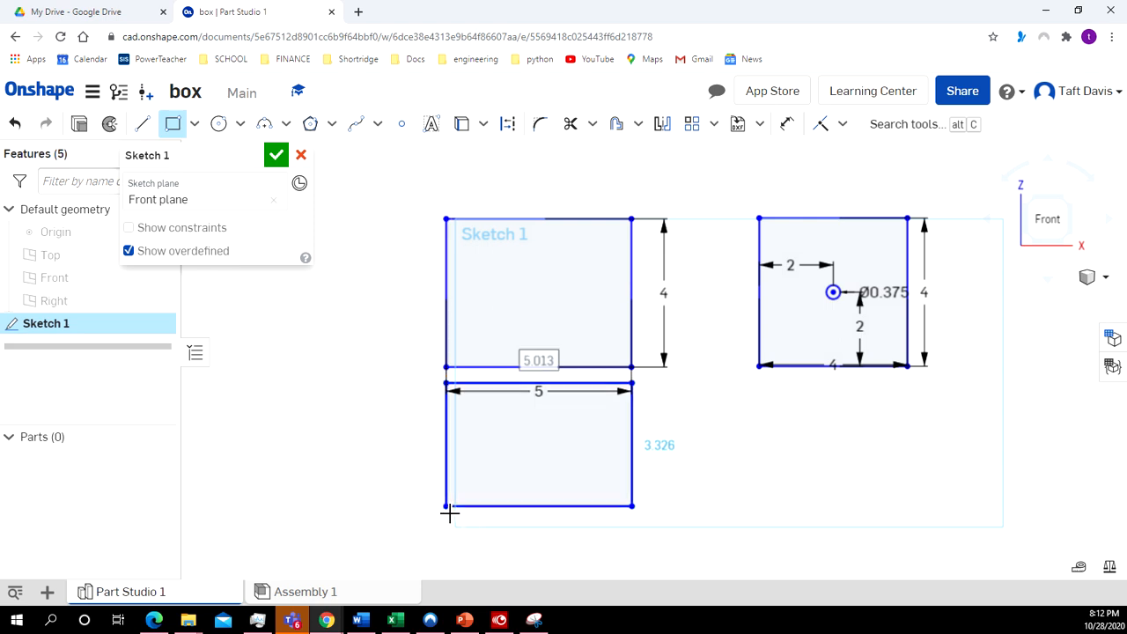
text(5)
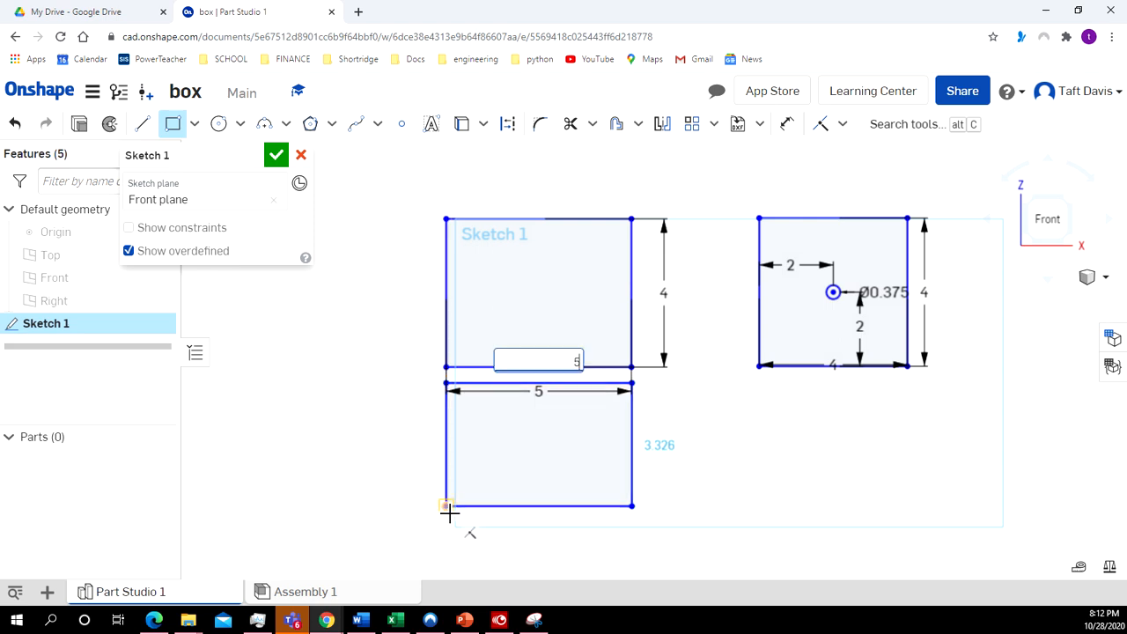
key(Tab)
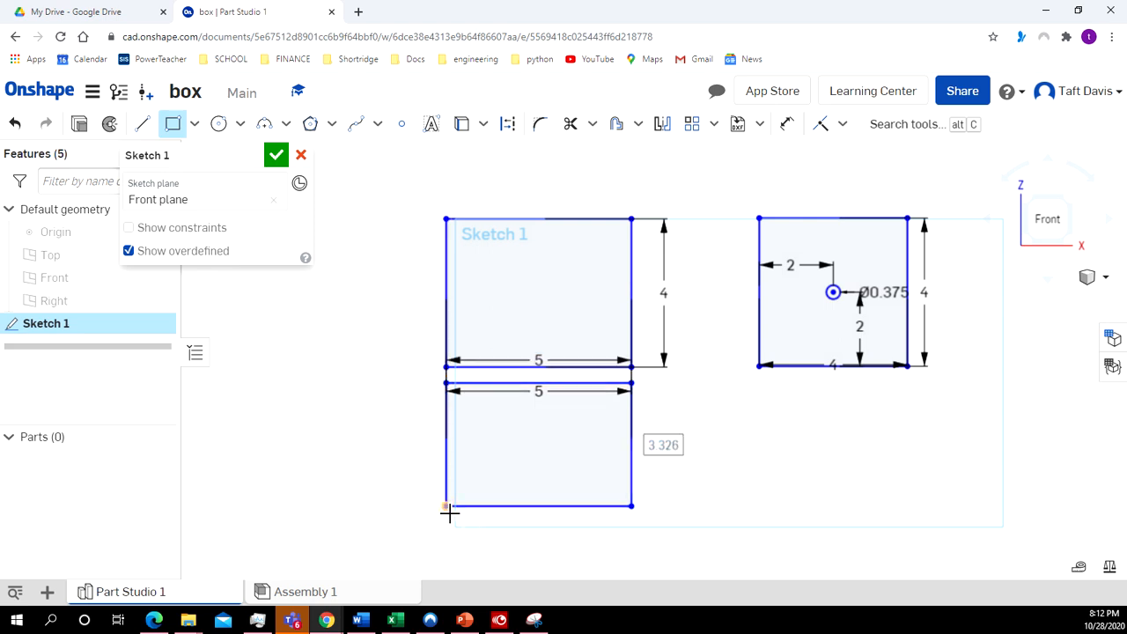
text(4)
key(Return)
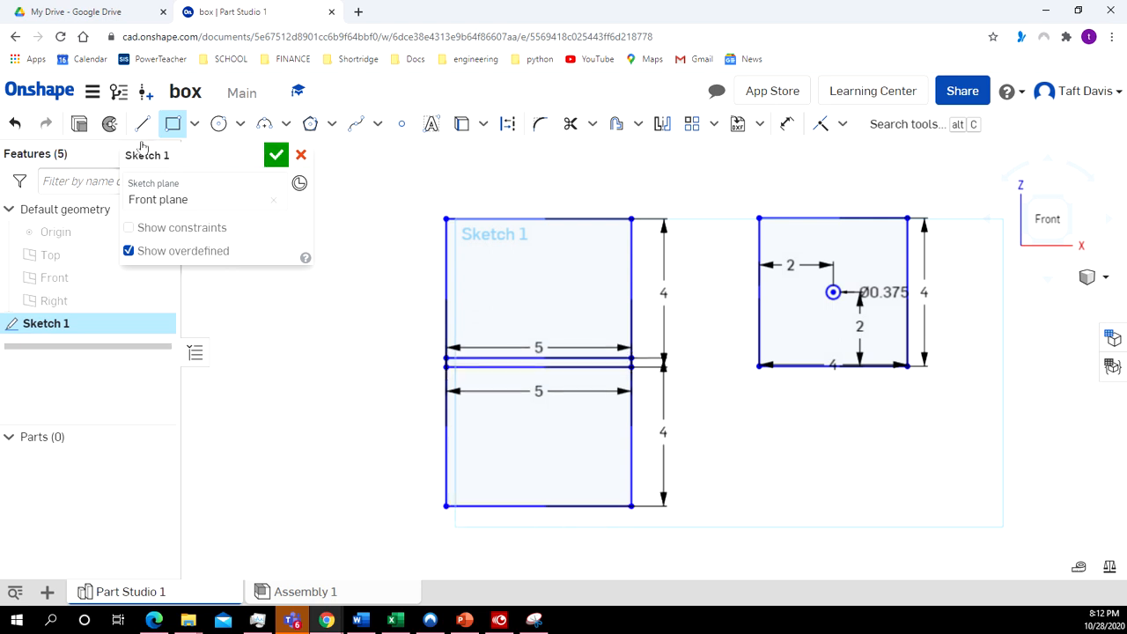
click(17, 123)
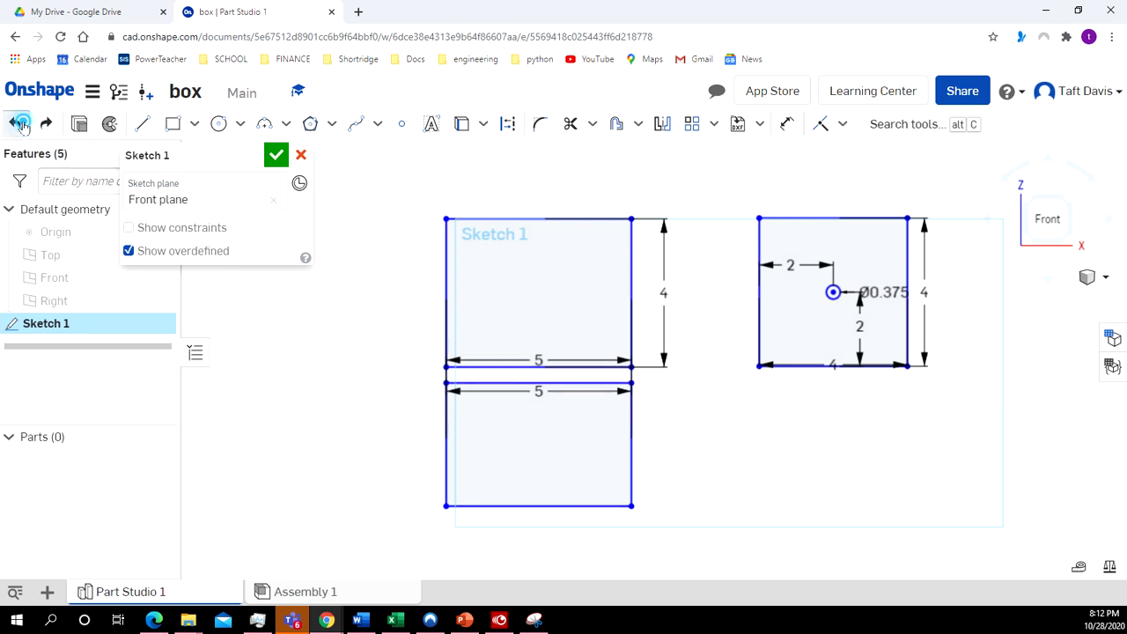
click(24, 126)
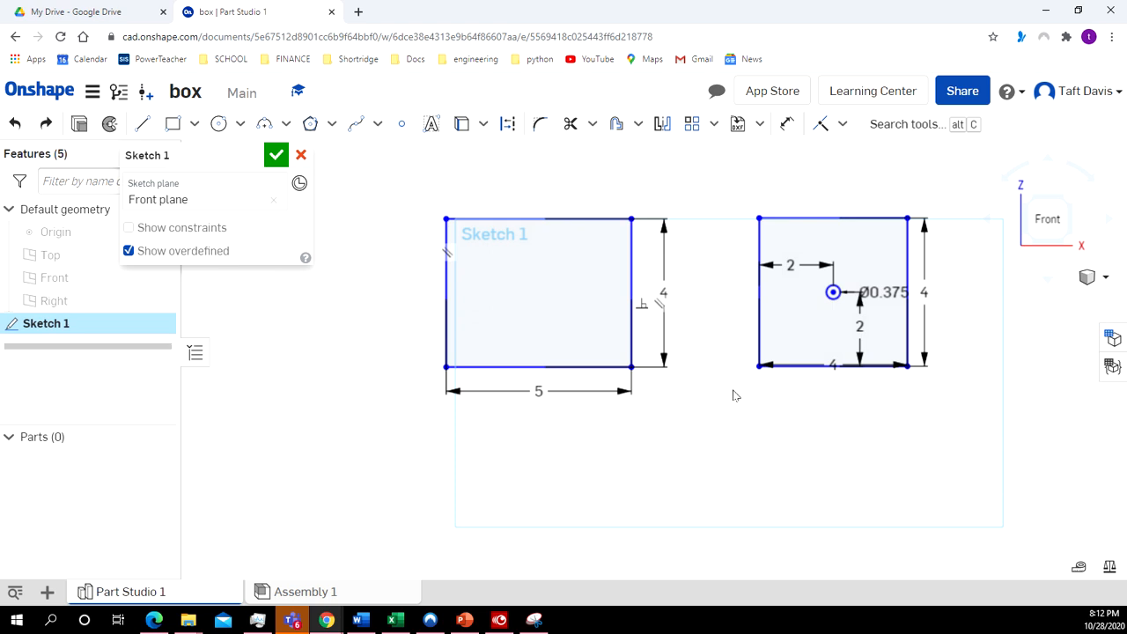
Draw another corner rectangle below the 5 by 4 in panel, clear of its width dimension, and make it 5 in wide and 4 in high
middle_drag(735, 394, 717, 317)
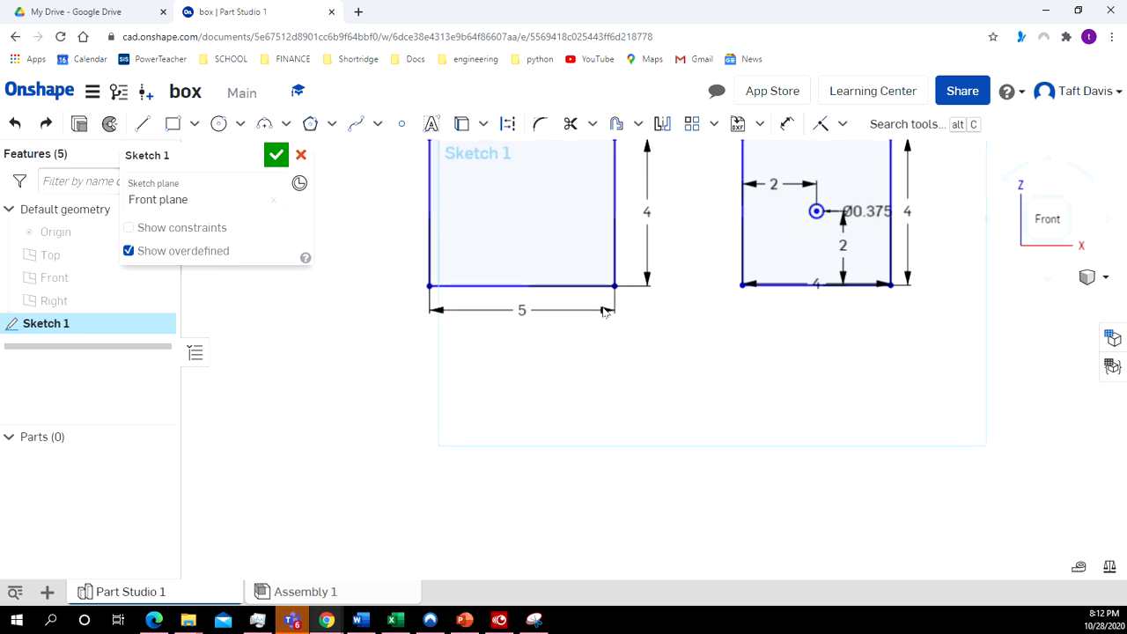
click(174, 125)
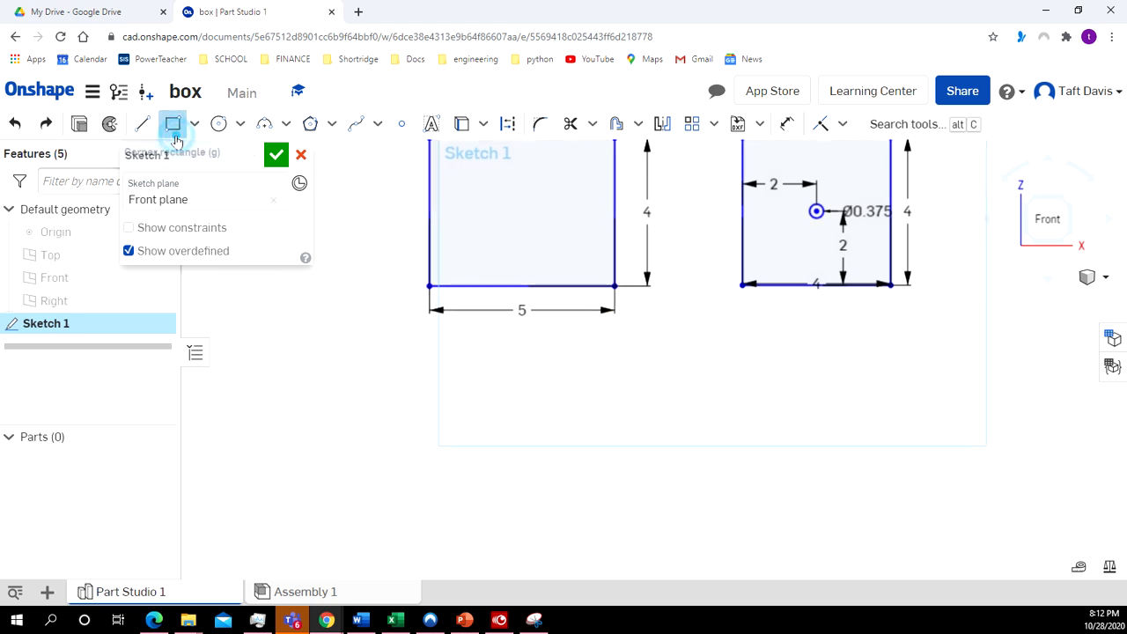
click(627, 473)
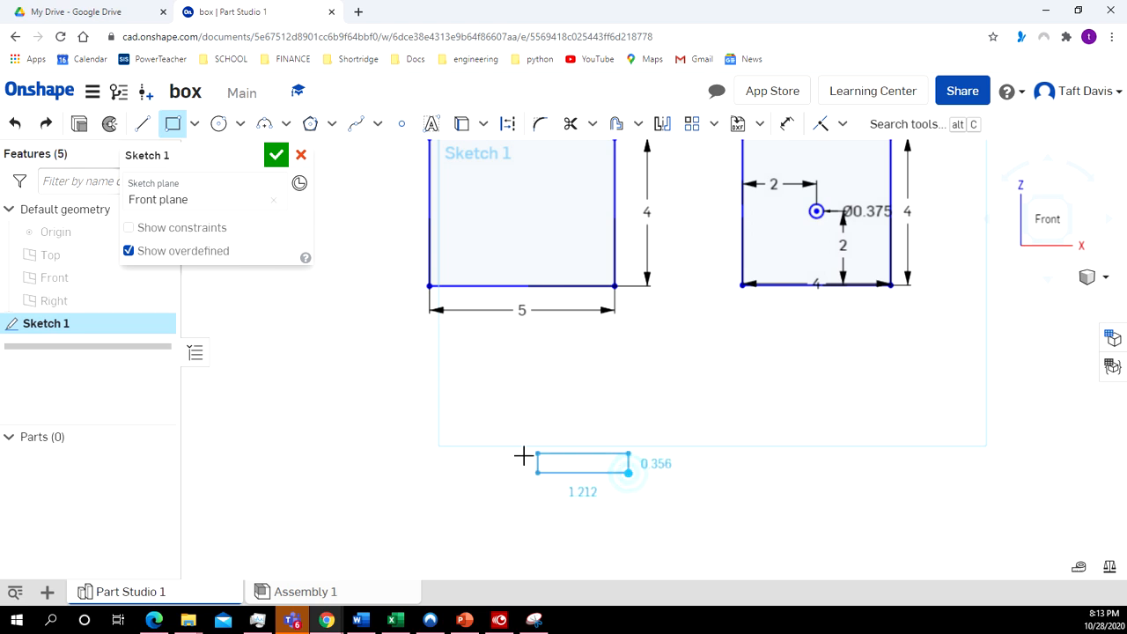
click(398, 332)
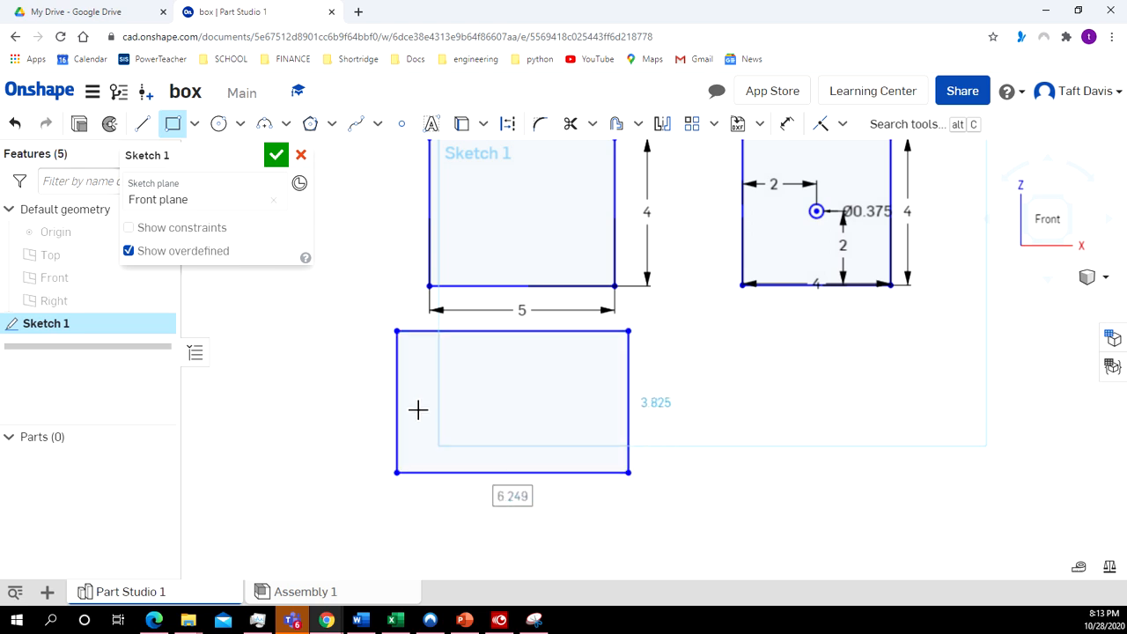
text(5)
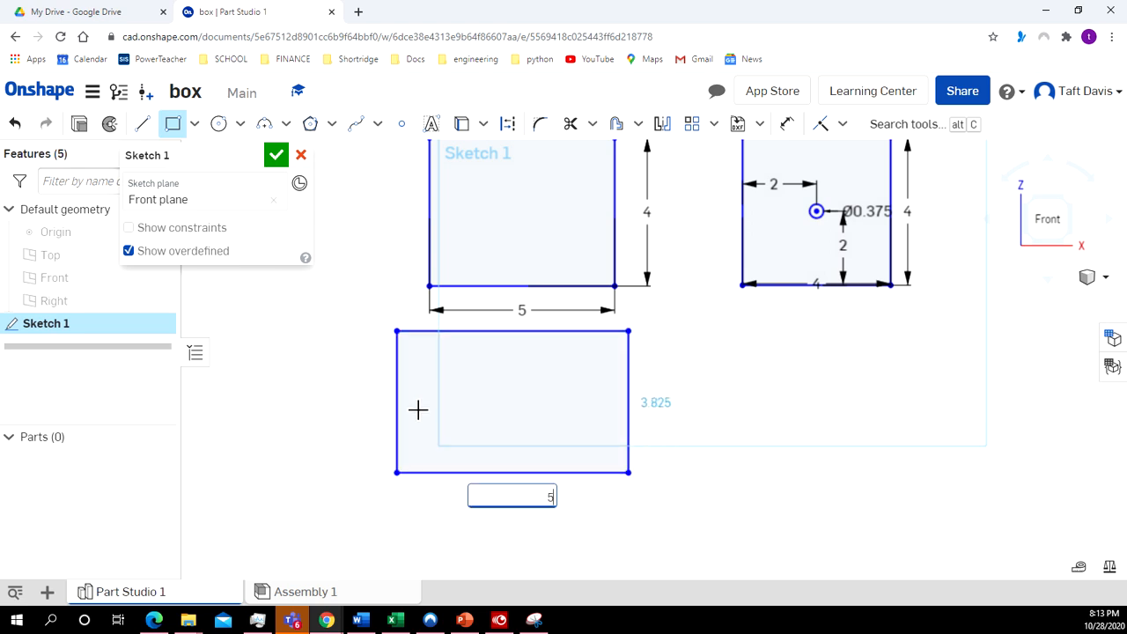
key(Return)
text(4)
key(Return)
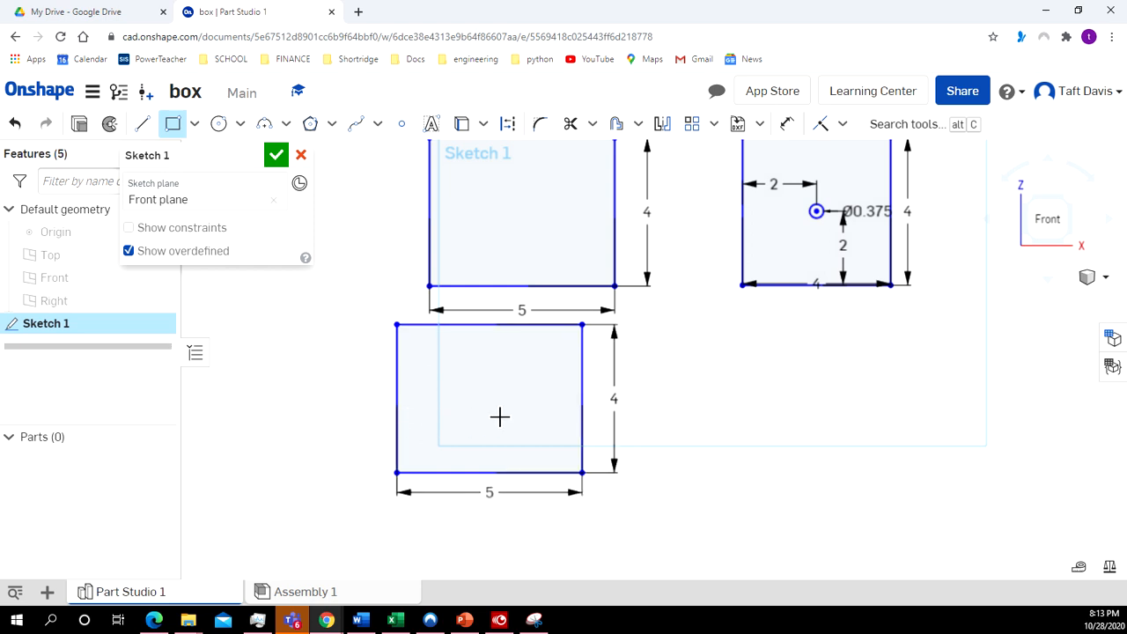
Draw a circle in the left half of the lower rectangle, level with its left edge's midpoint, and set its diameter to 0.25 in
click(217, 125)
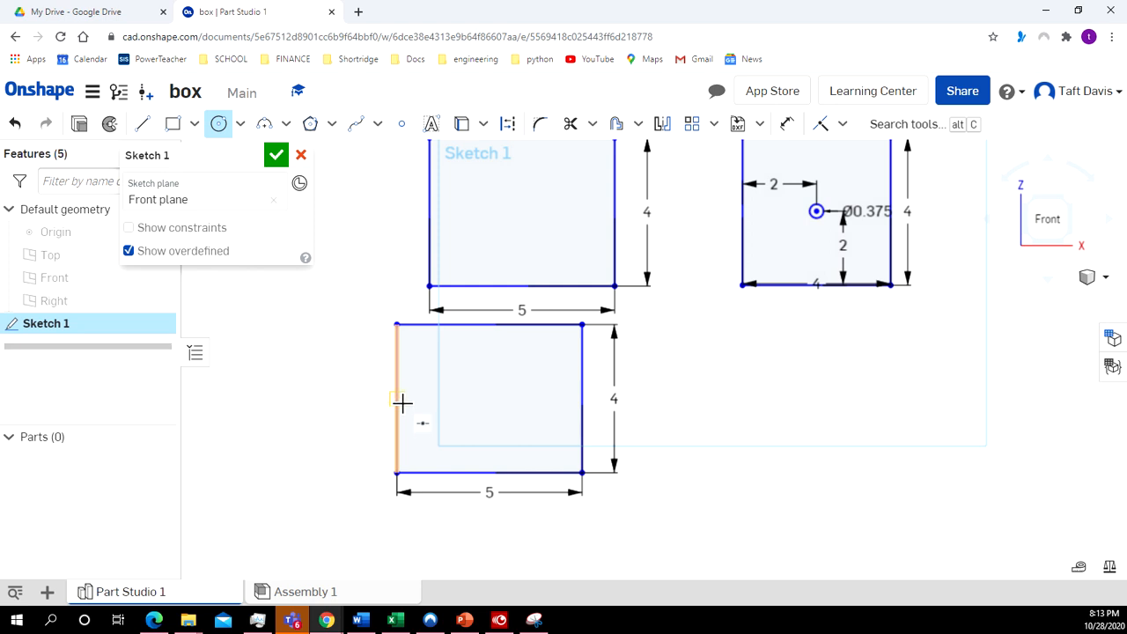
click(447, 398)
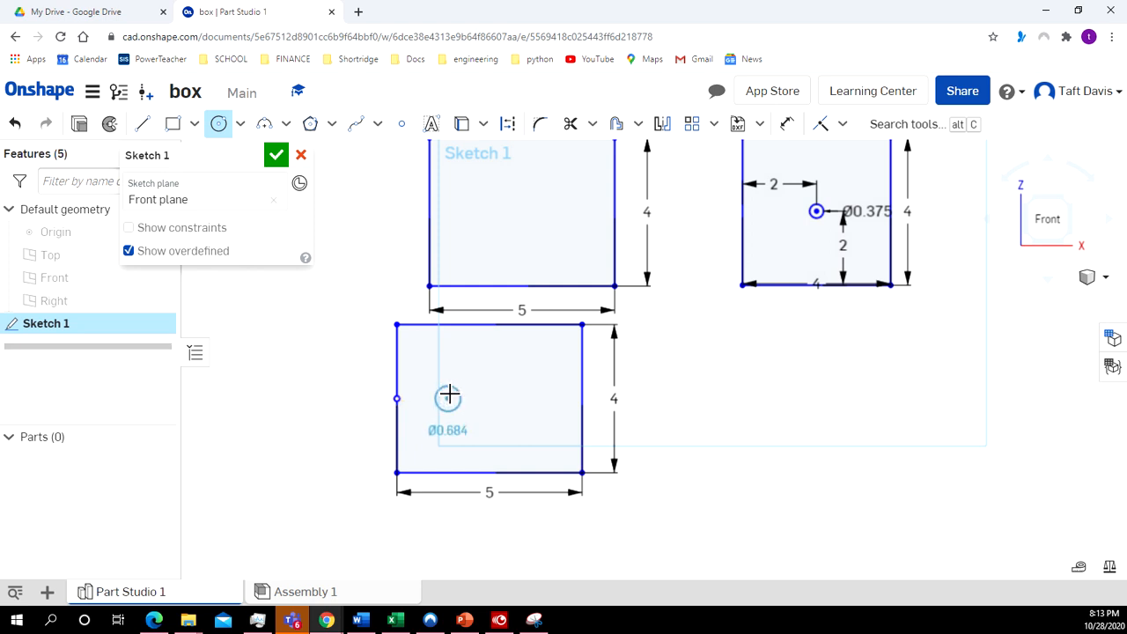
click(449, 396)
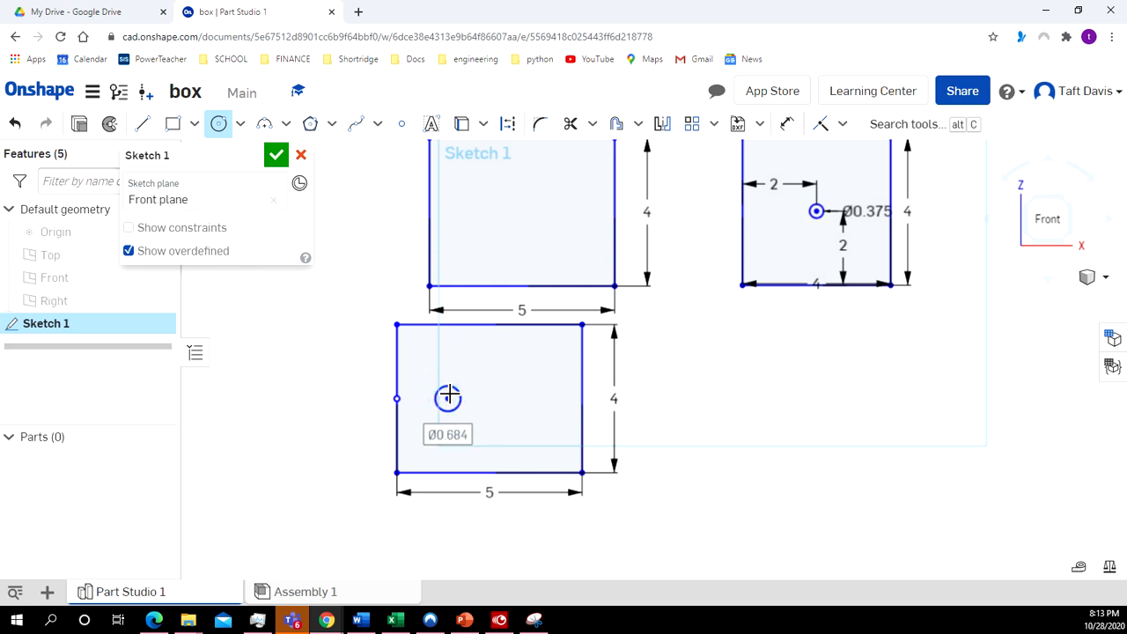
text(25)
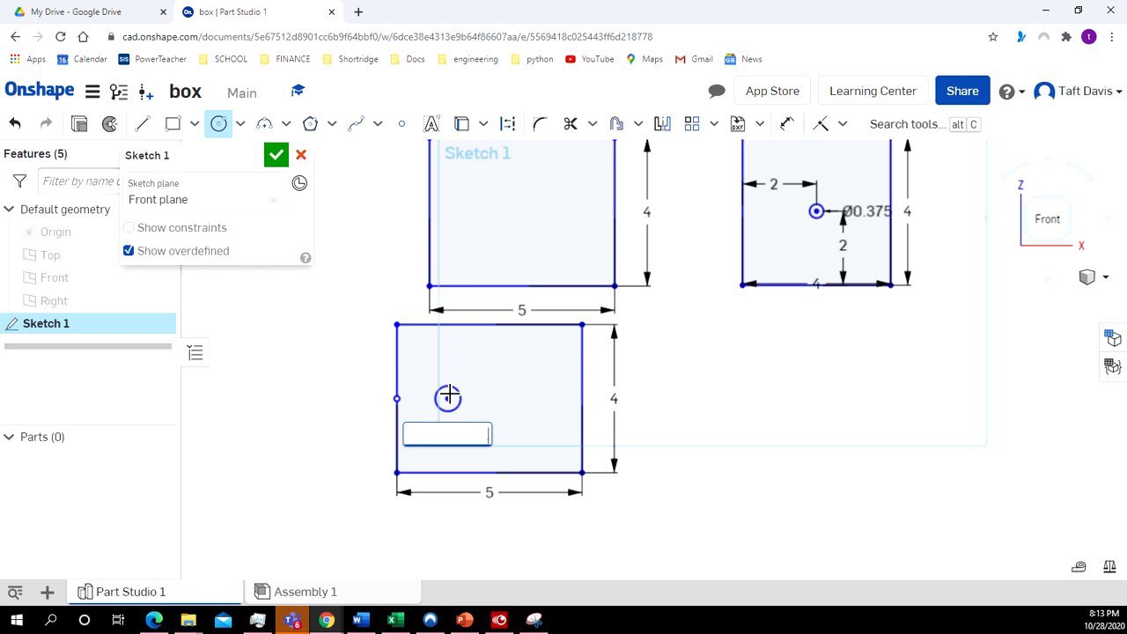
key(Return)
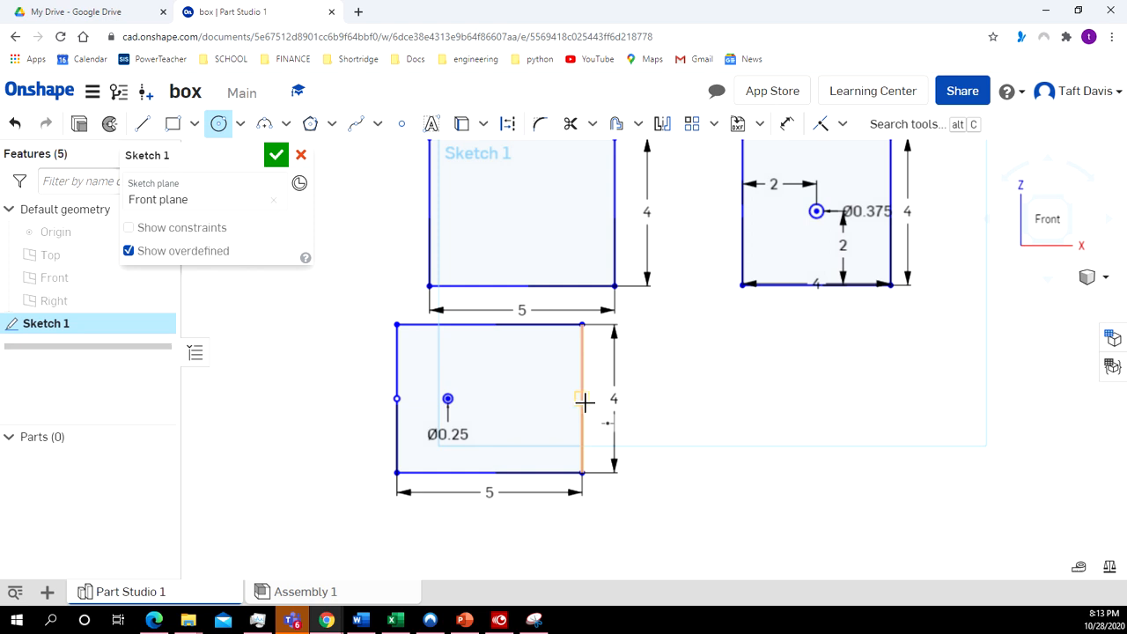
Draw a second circle in the lower rectangle's right half, level with the right edge's midpoint, and set its diameter to 0.25 in
click(539, 399)
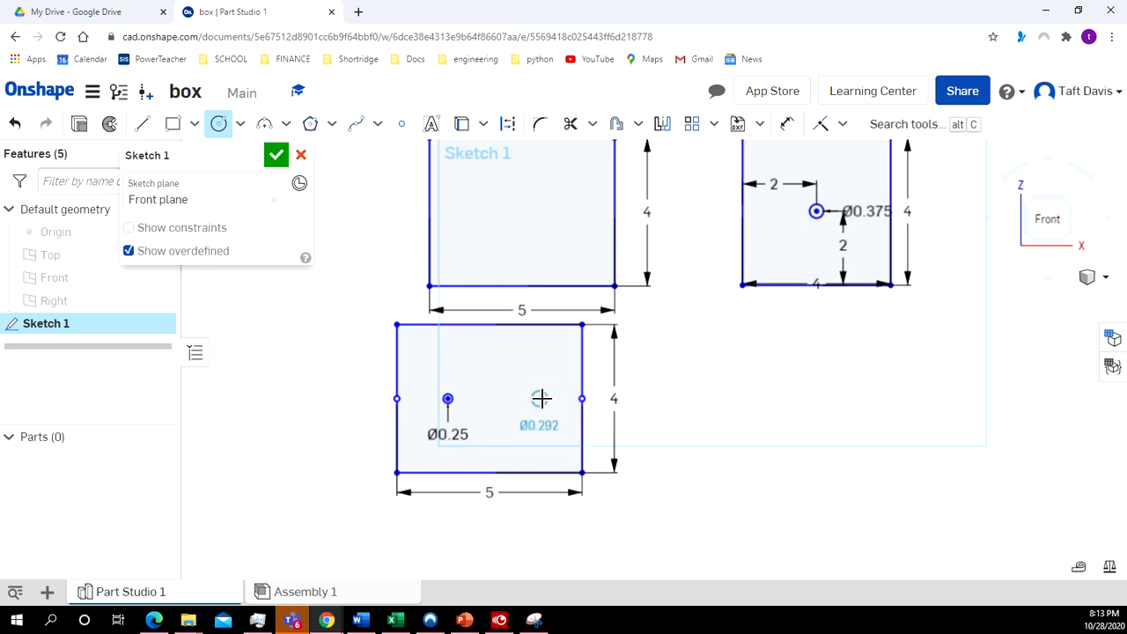
click(540, 399)
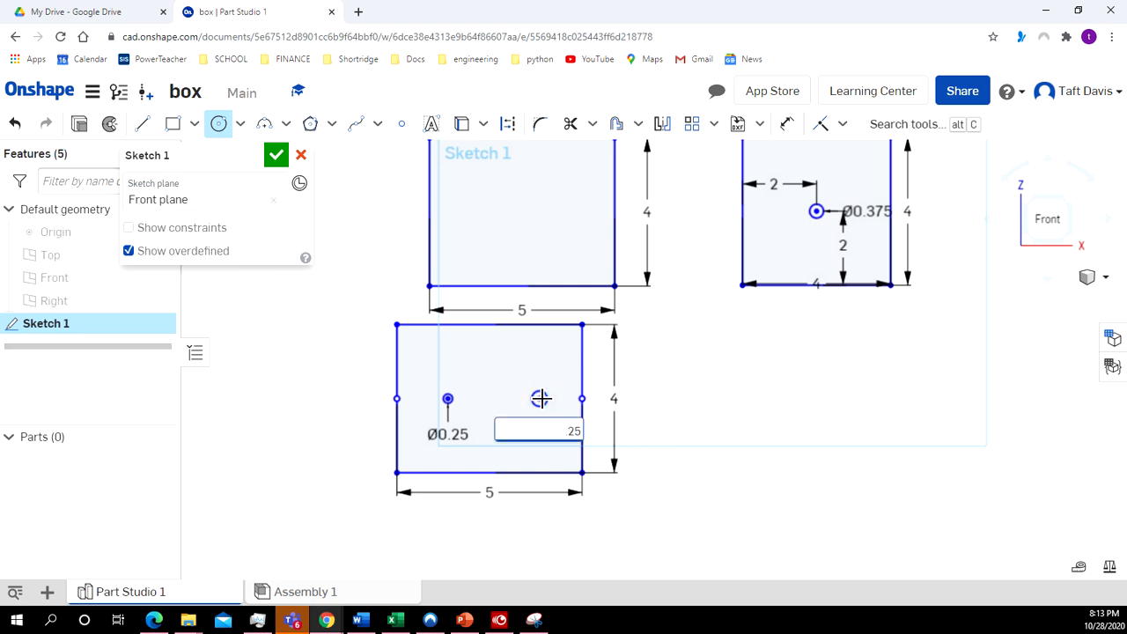
text(.25)
key(Return)
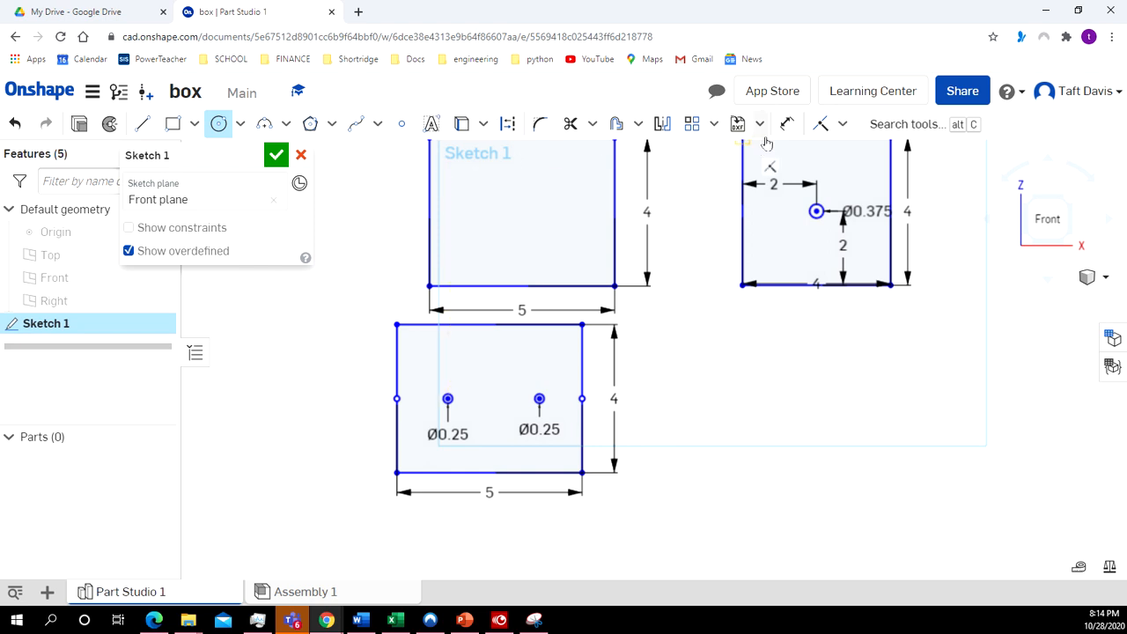
Dimension the right circle's center 1.25 in from the lower rectangle's right edge
click(788, 125)
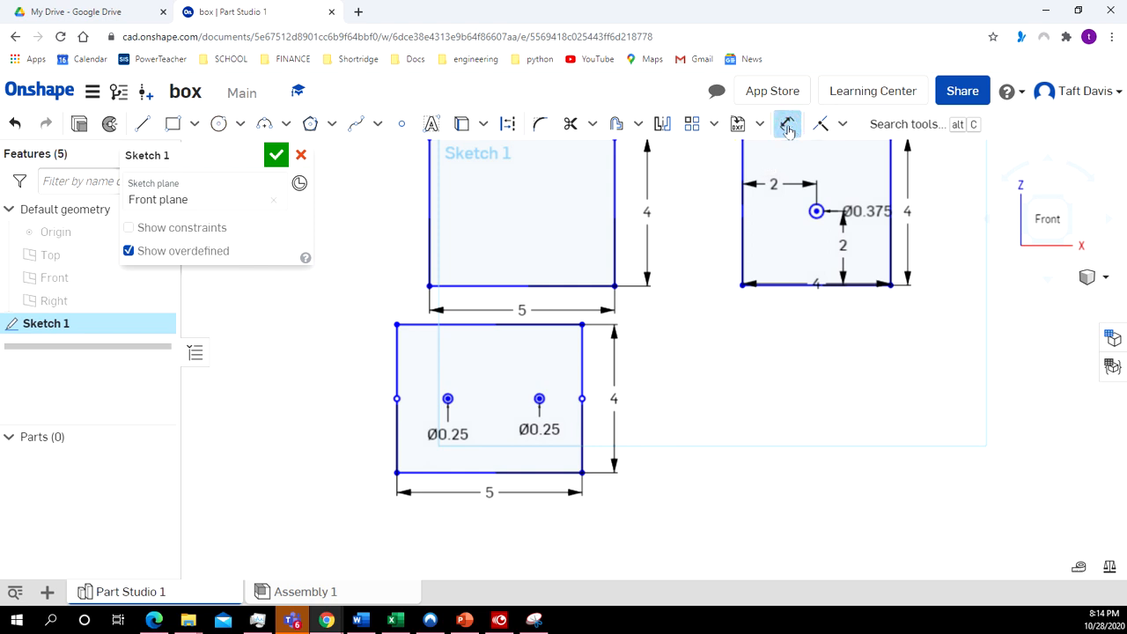
click(543, 402)
click(585, 401)
click(574, 370)
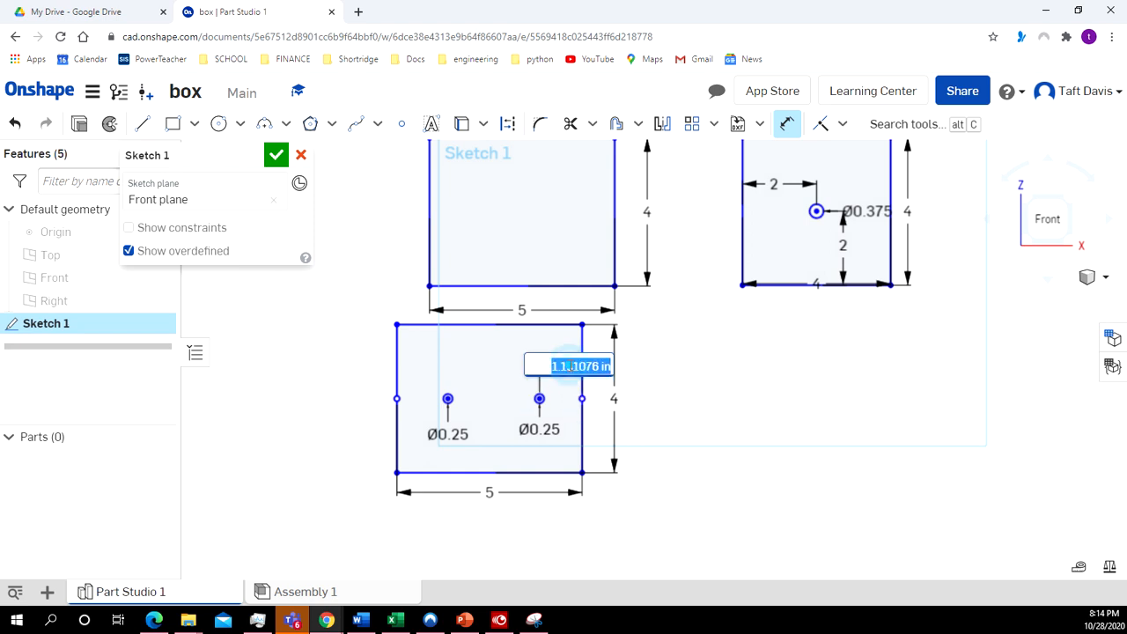
text(1.25)
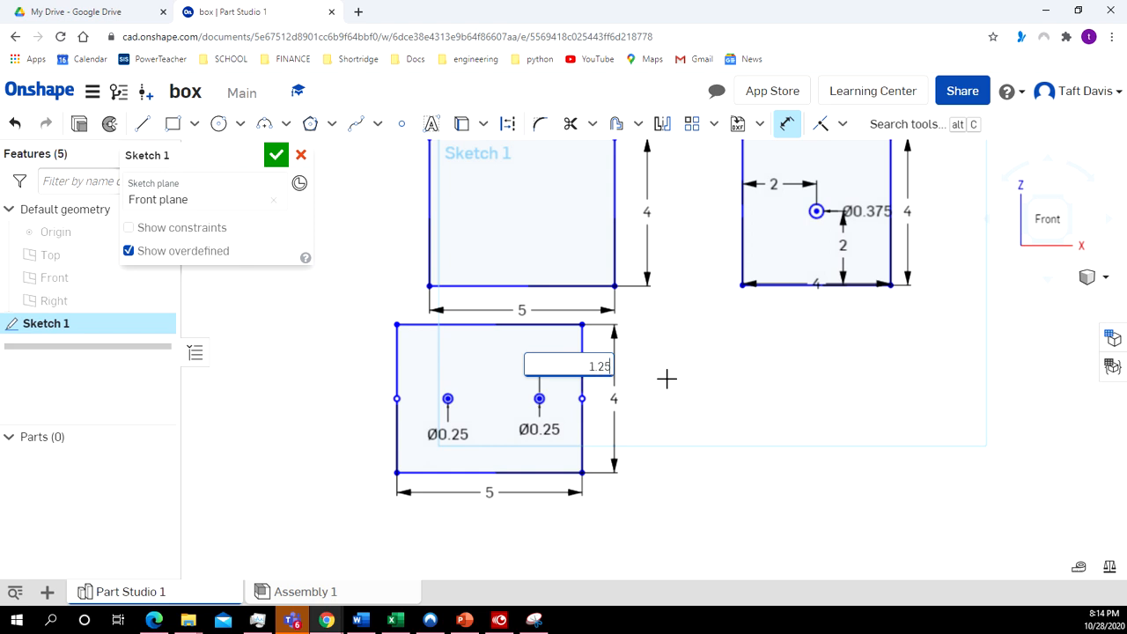
key(Return)
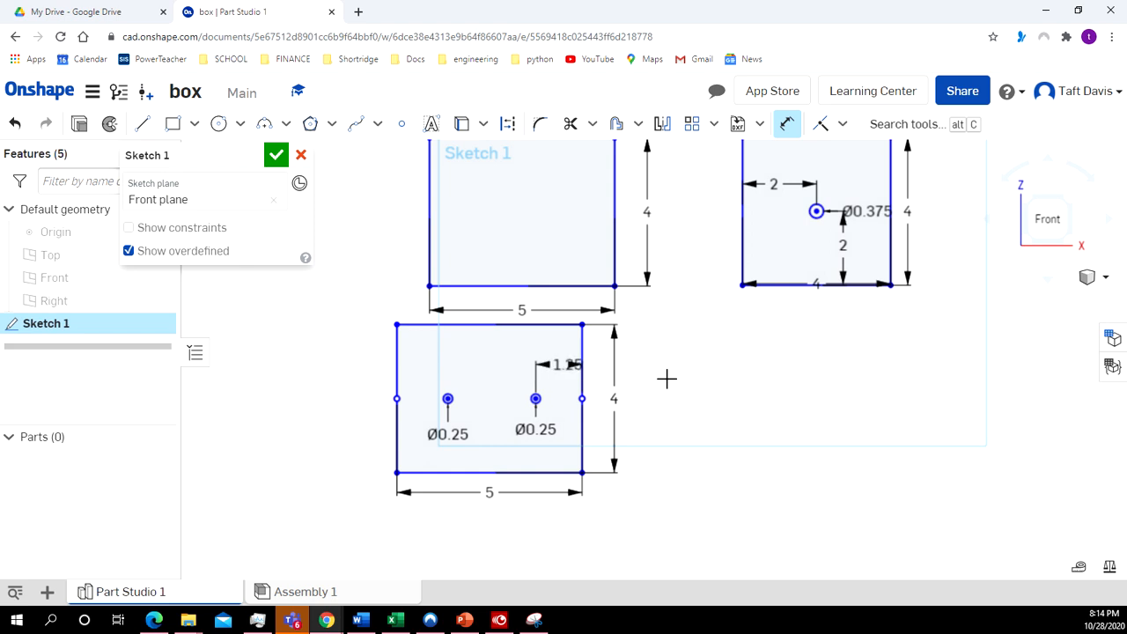
Dimension the left circle's center 1.25 in from the lower rectangle's left edge
click(448, 400)
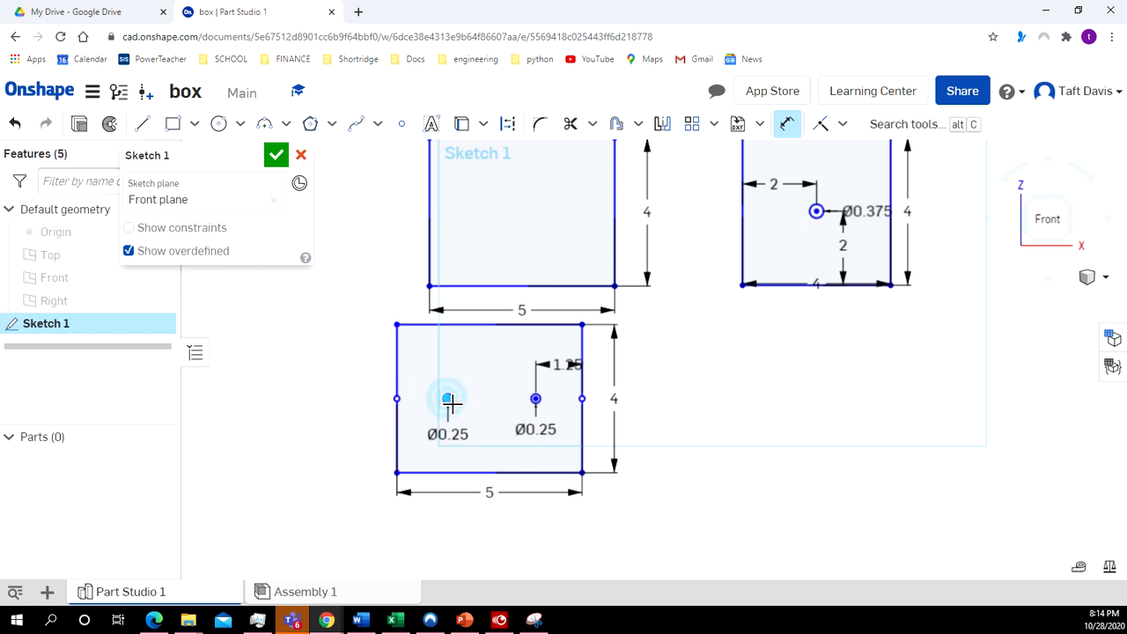
click(398, 393)
click(420, 370)
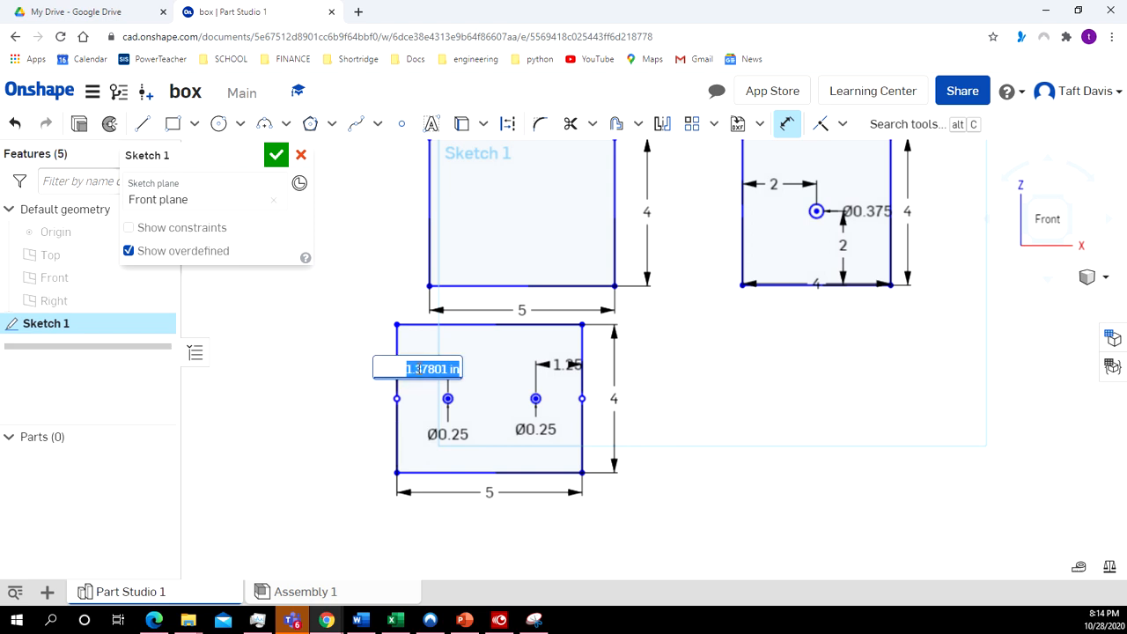
text(1)
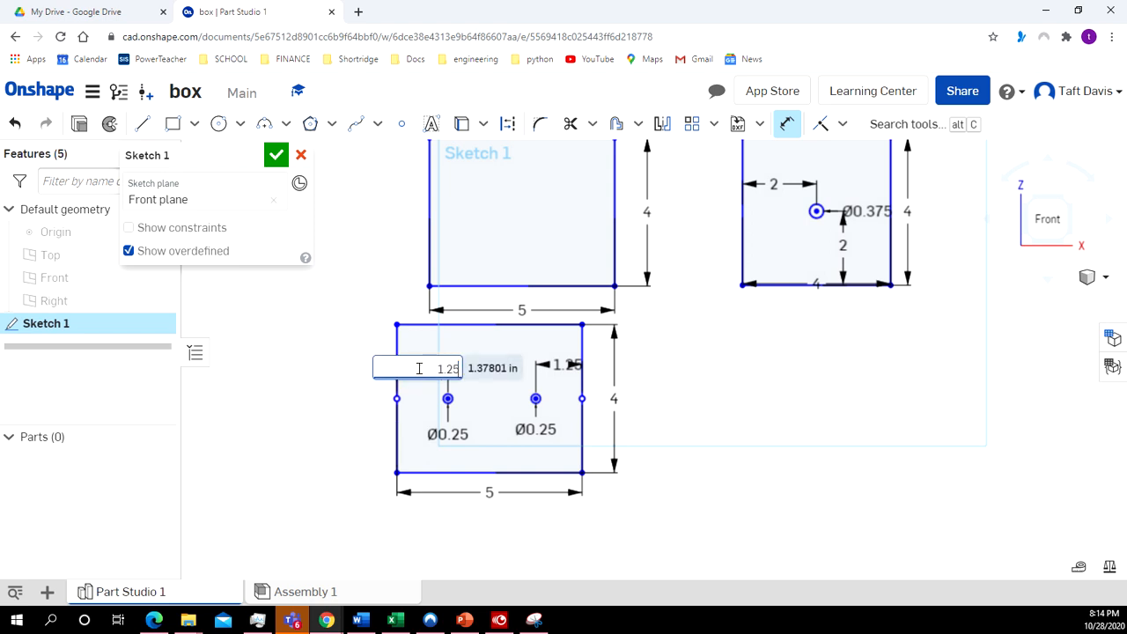
text(.25)
key(Return)
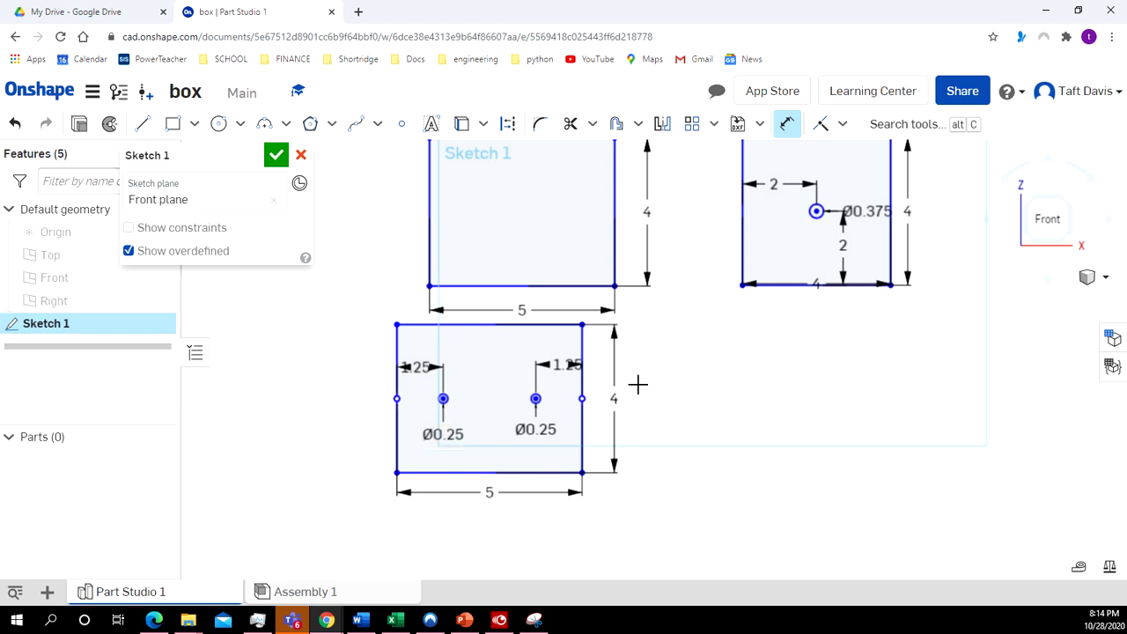
Set the widths of the upper rectangle and the two-hole rectangle below it to 5.5 in each
double_click(522, 310)
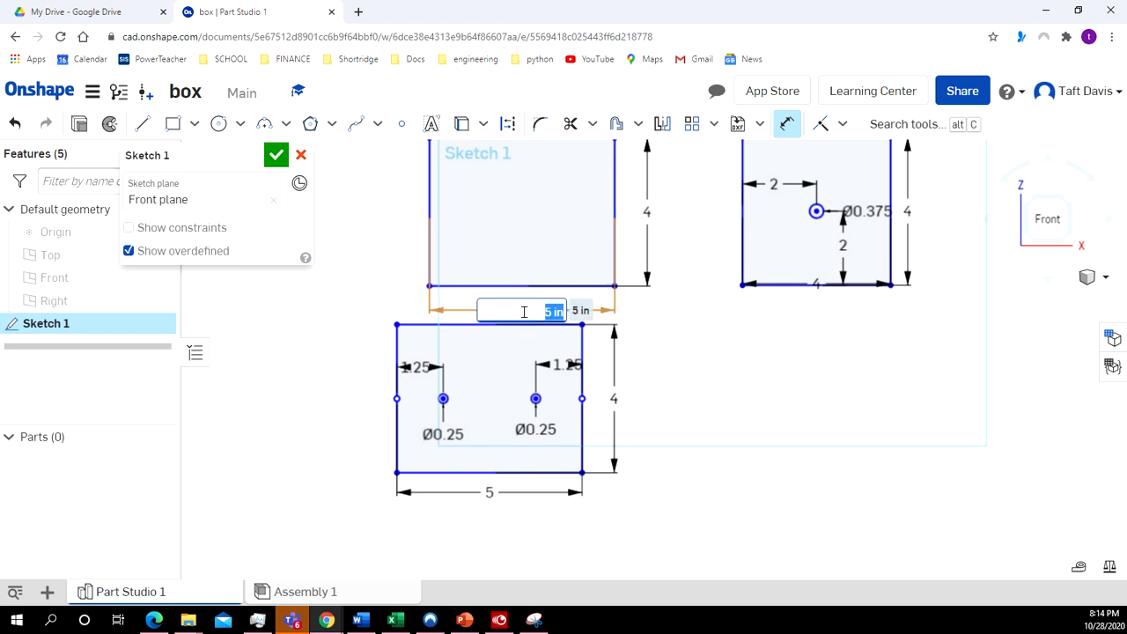
text(5.5)
key(Return)
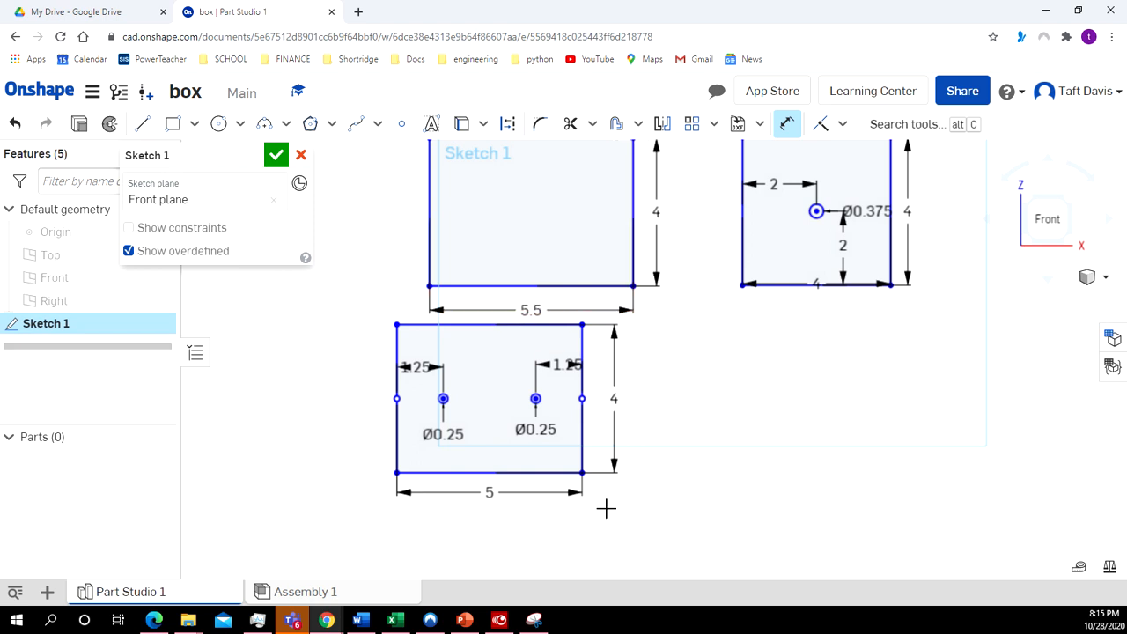
double_click(490, 494)
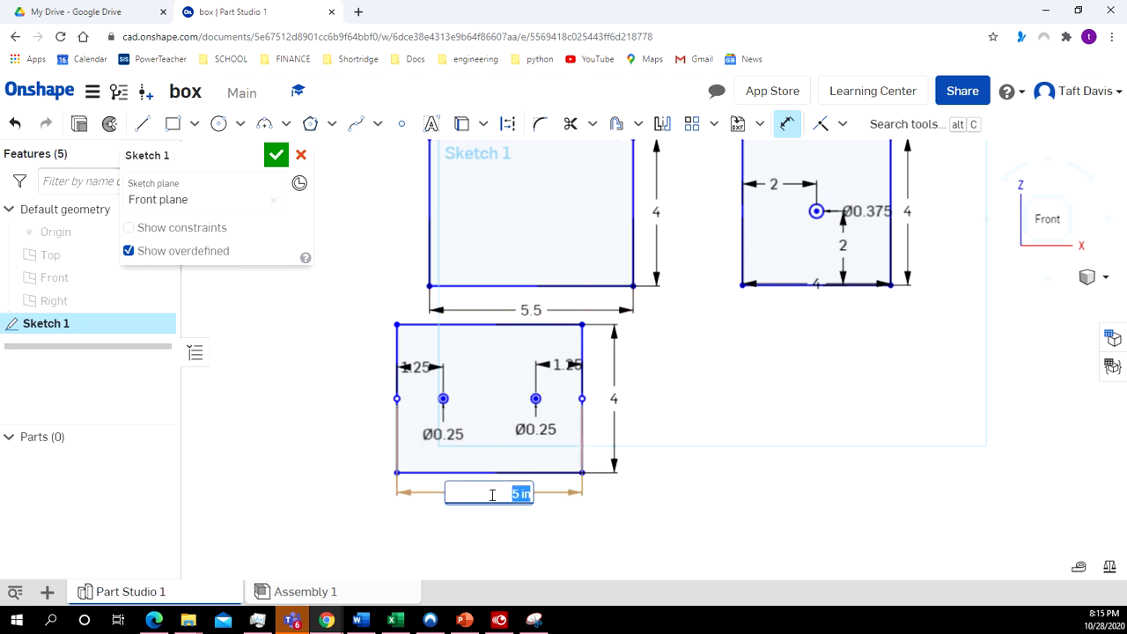
text(5.5)
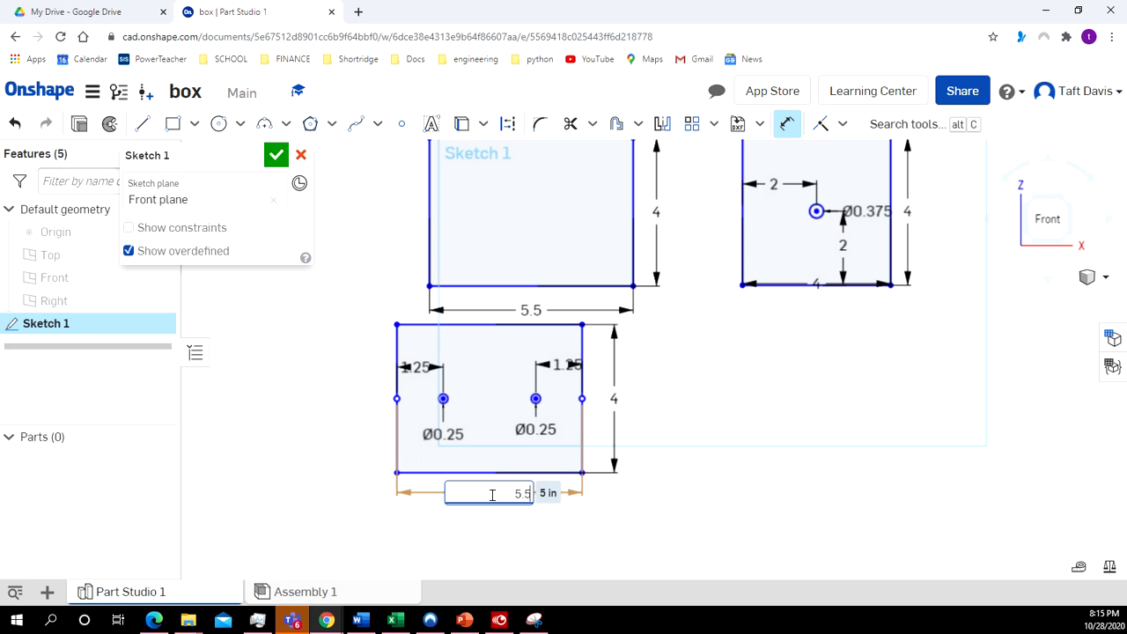
key(Return)
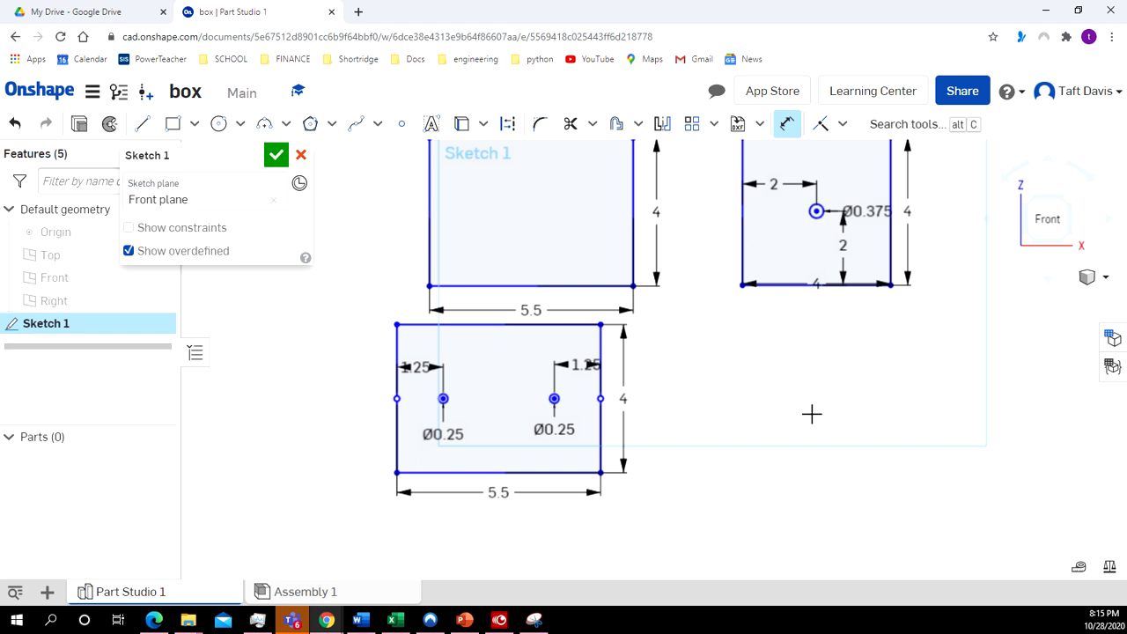
Draw a rectangle below the square panel and set it to 5 in wide and 4 in high
click(172, 123)
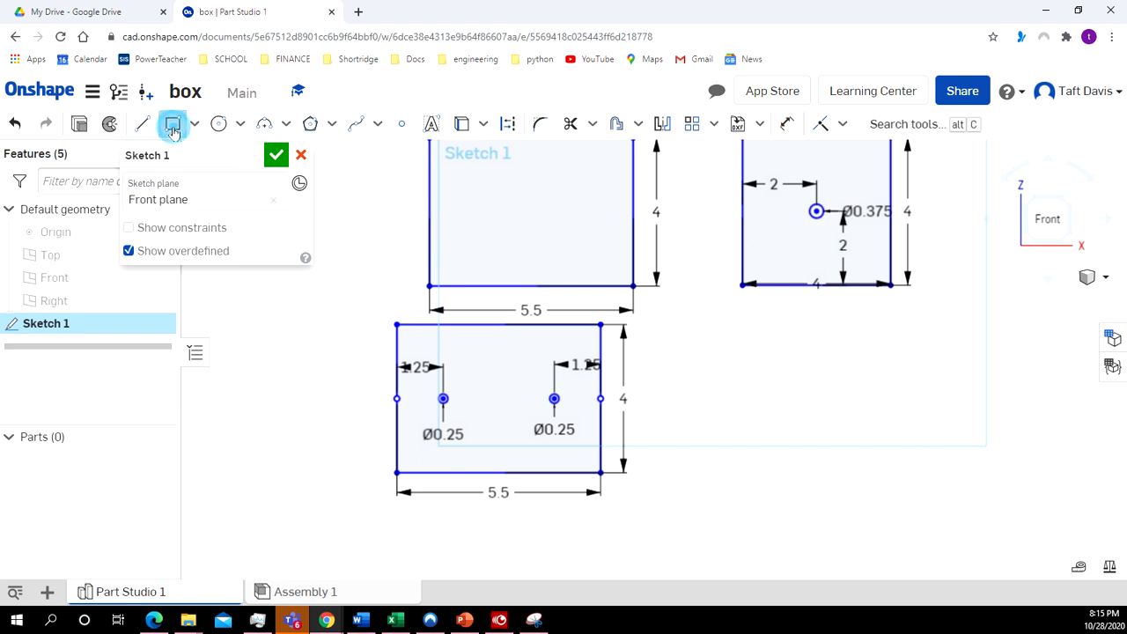
click(735, 335)
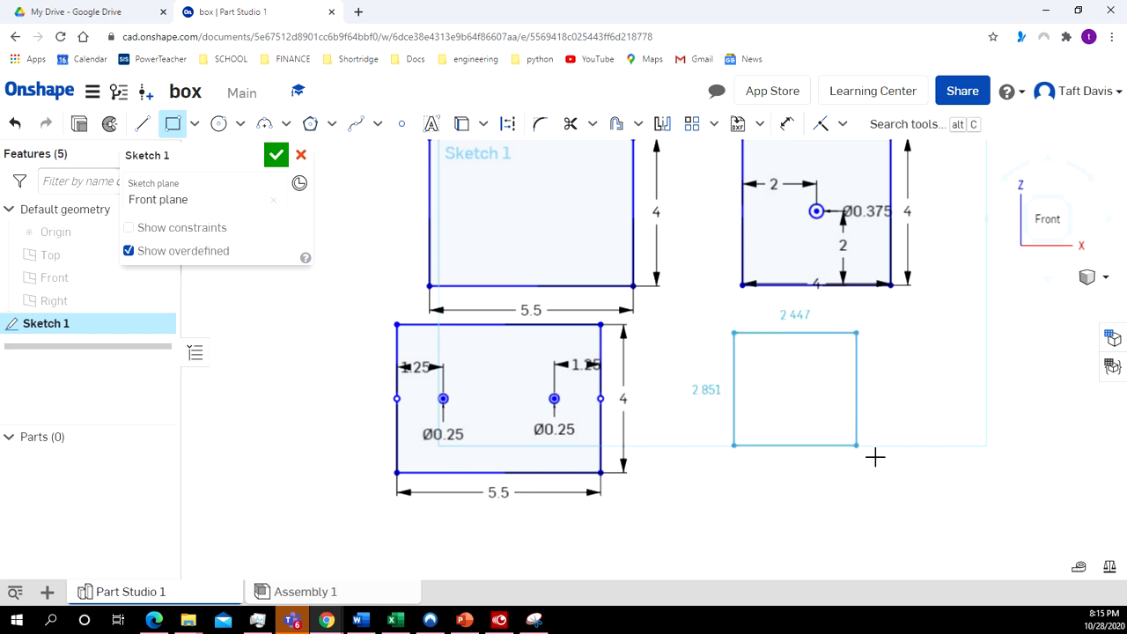
click(943, 480)
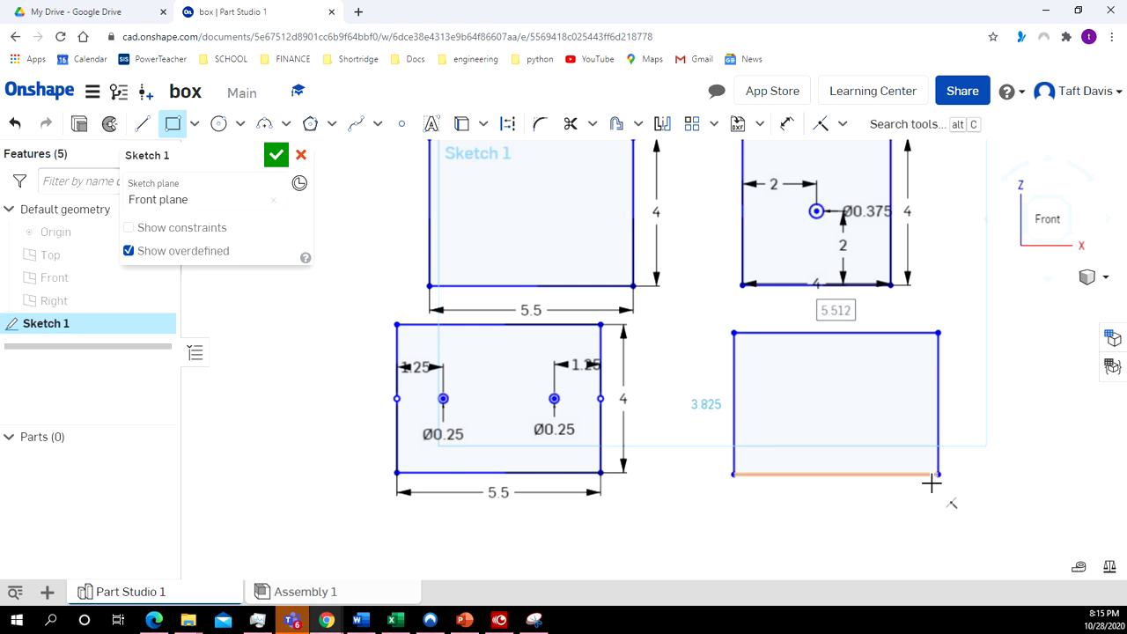
text(5)
key(Tab)
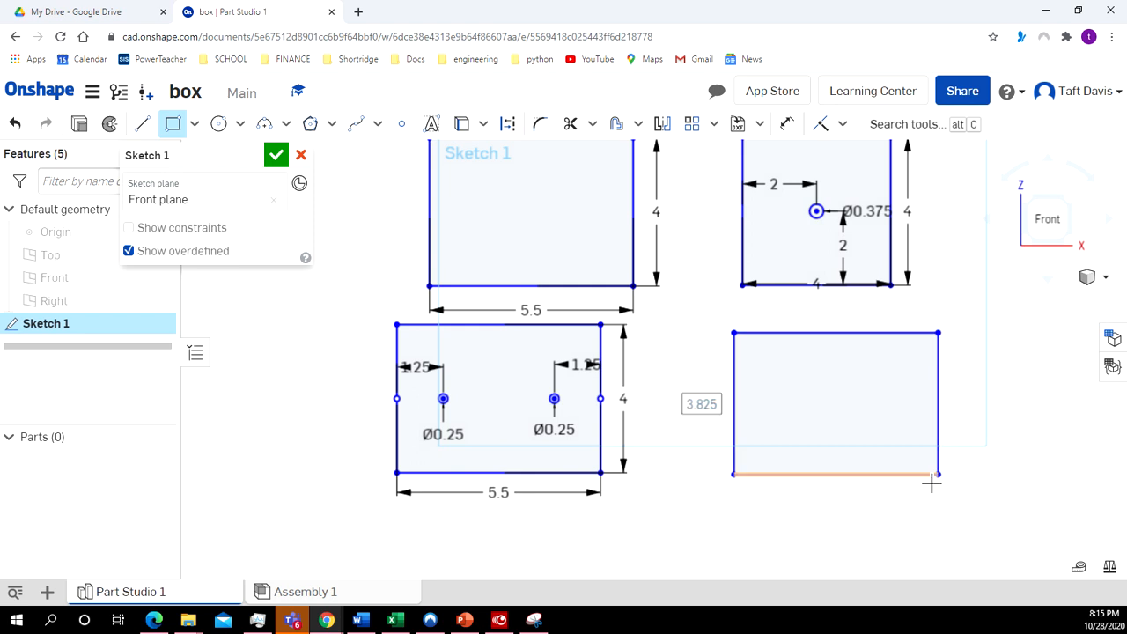
text(4)
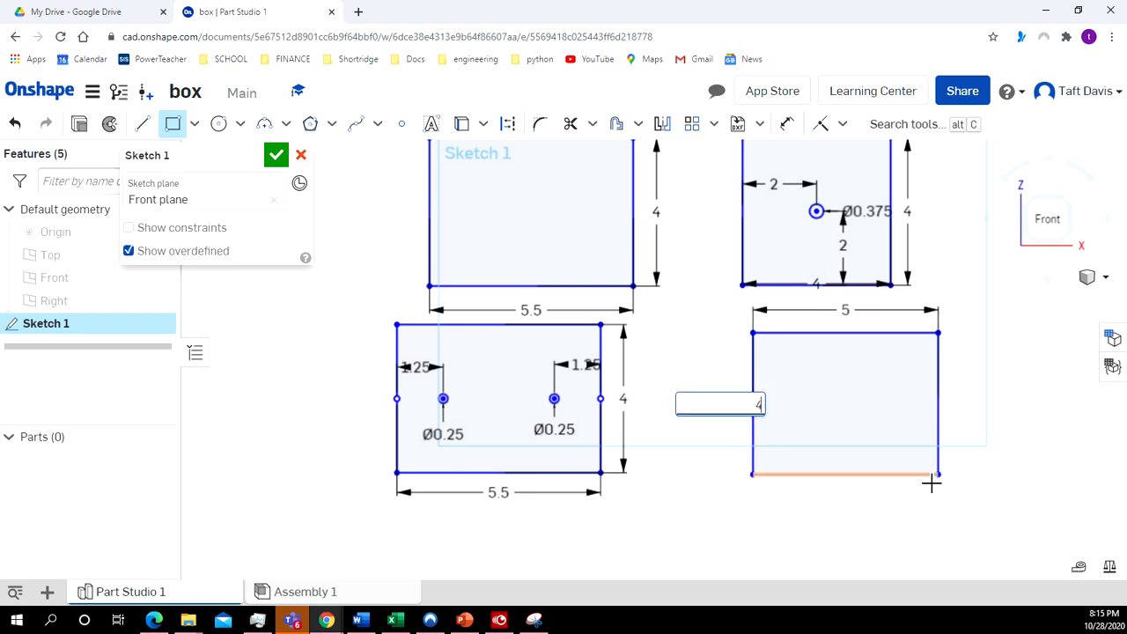
key(Return)
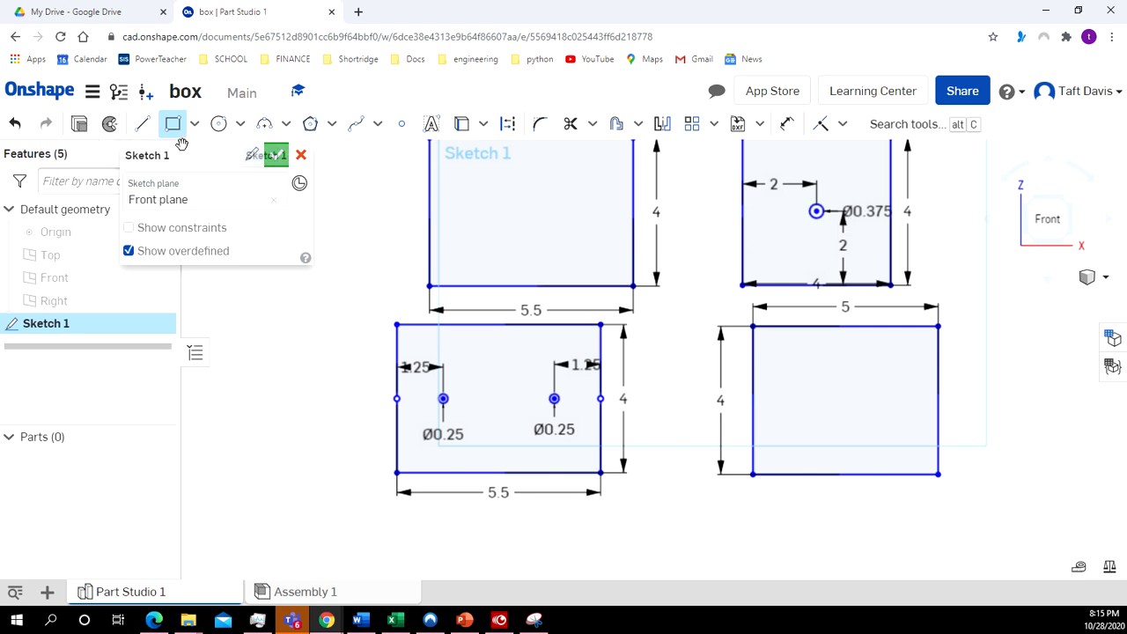
Extrude all four panel regions of Sketch 1 as new solids with a blind depth of 0.25 in
click(79, 125)
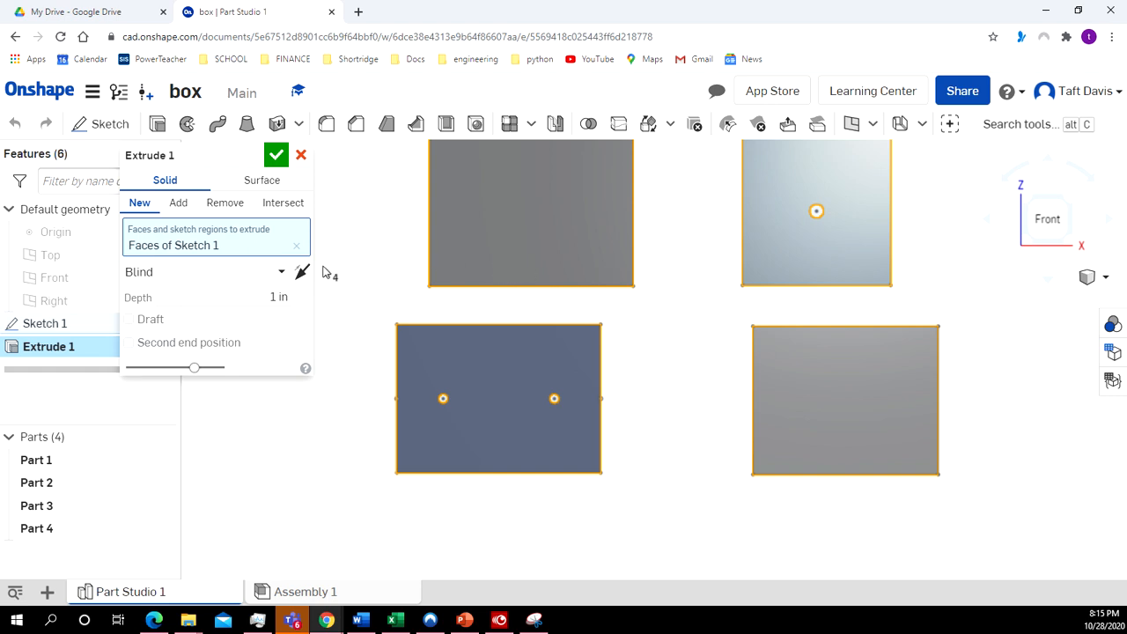
click(280, 296)
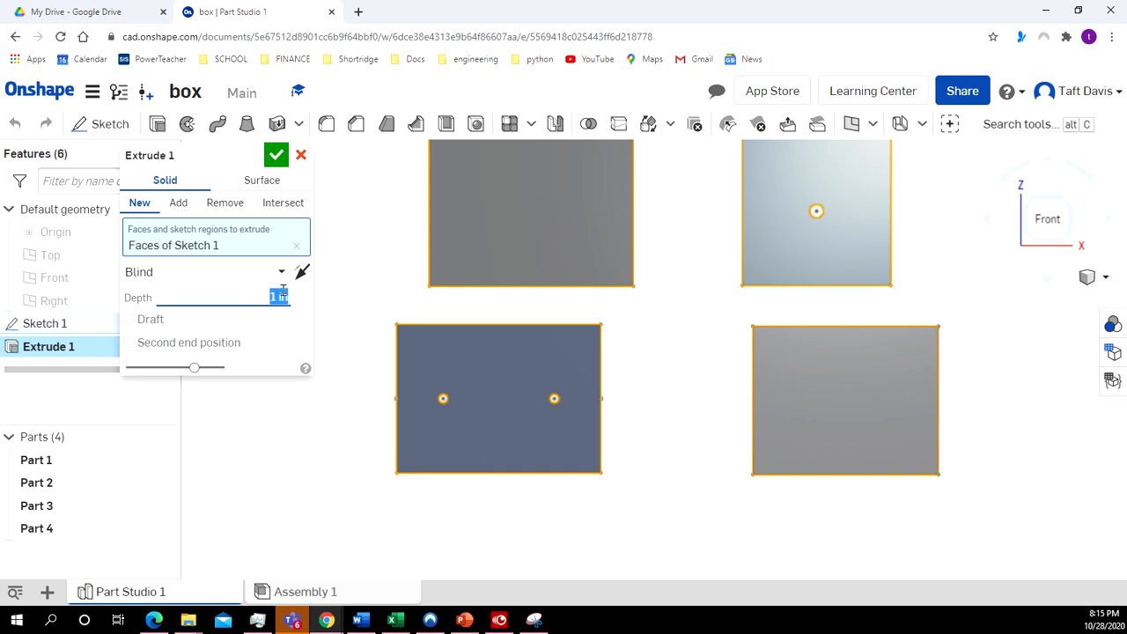
key(BackSpace)
key(Return)
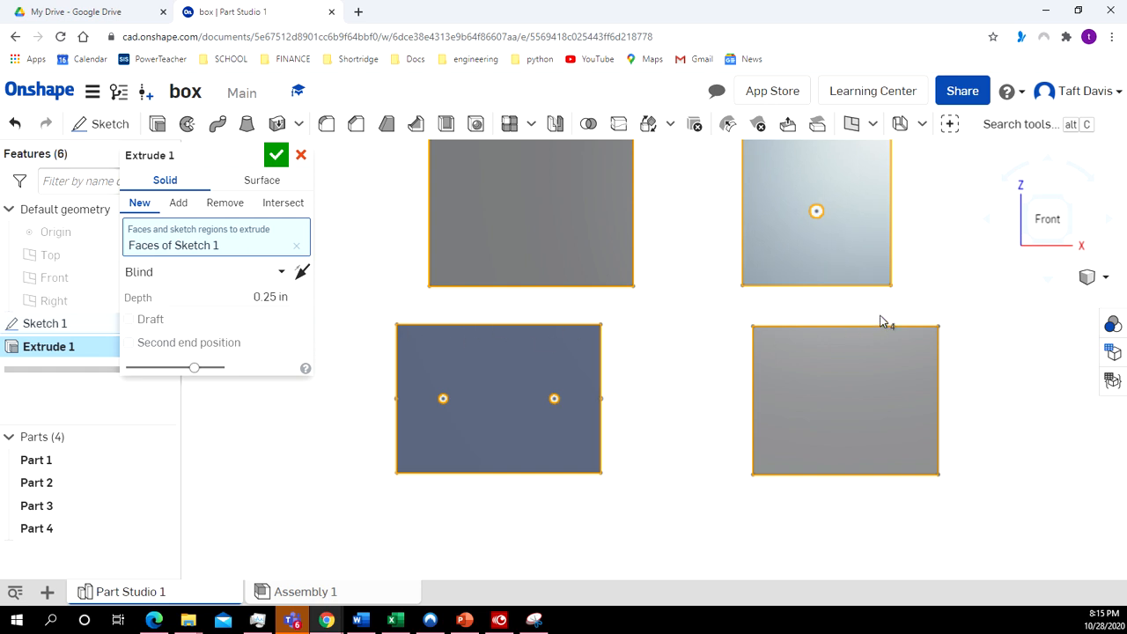
right_drag(1009, 320, 938, 368)
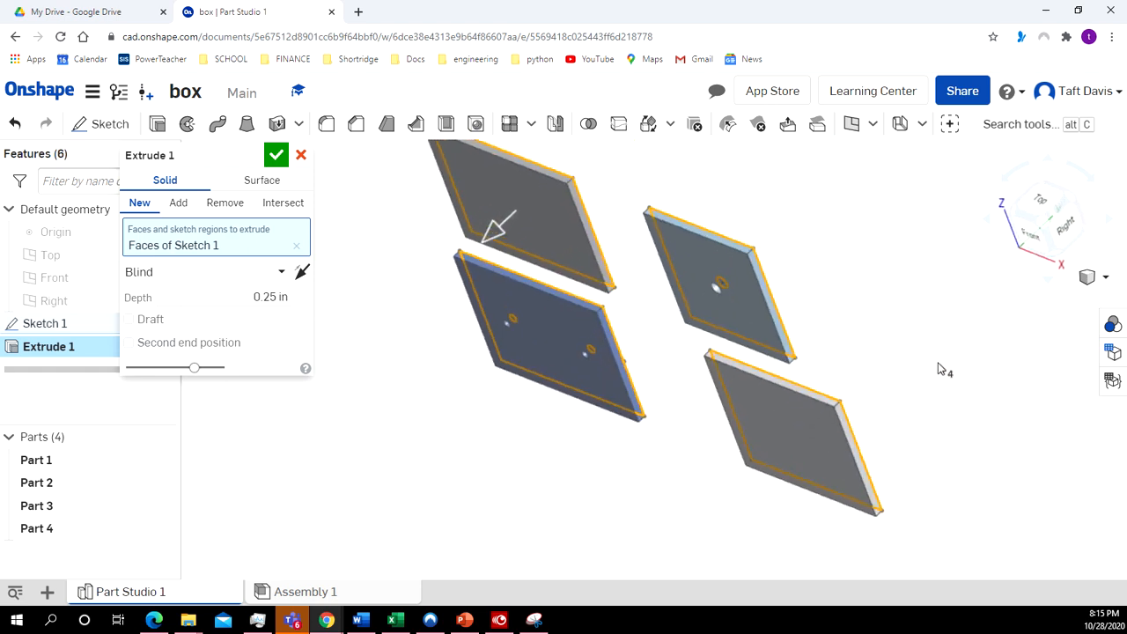
click(278, 155)
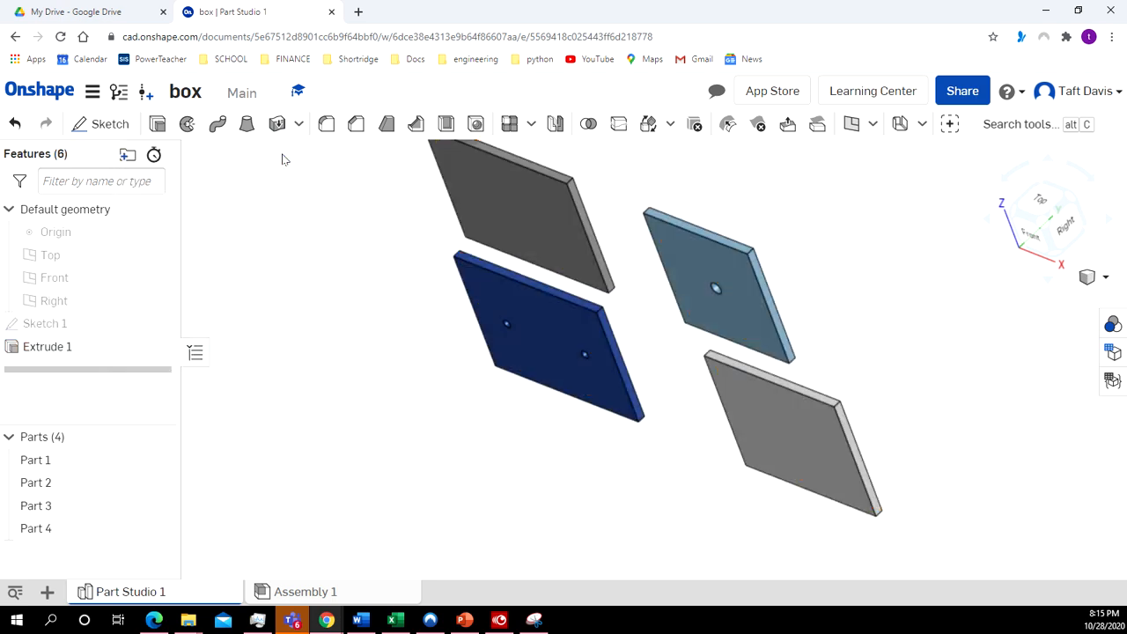
Open Assembly 1 of the box document
click(1035, 235)
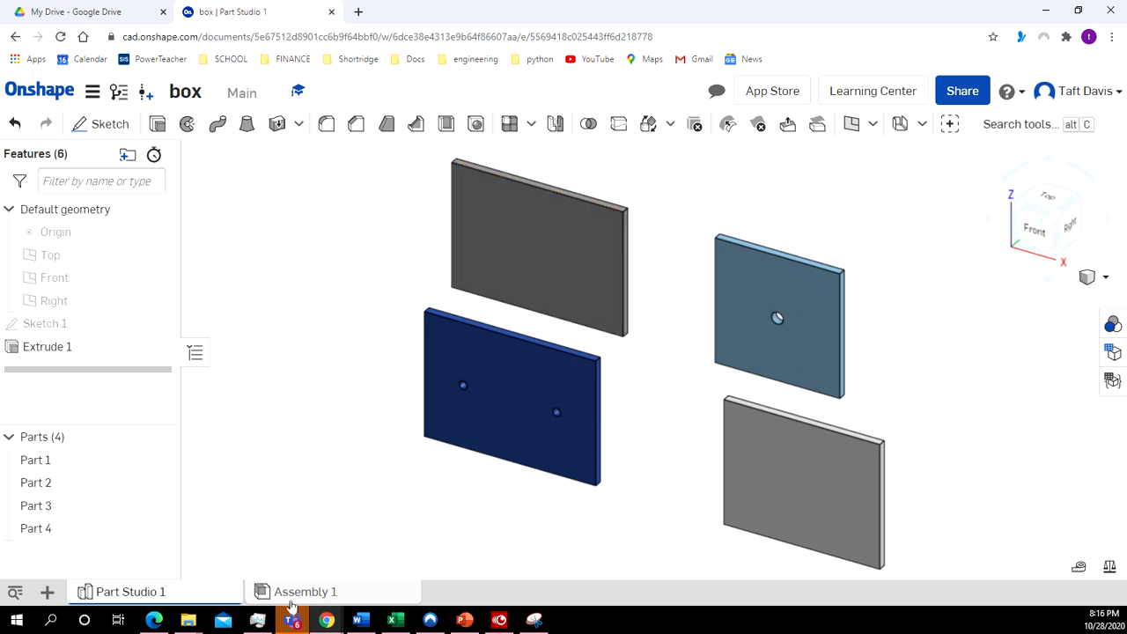
mouse_move(307, 600)
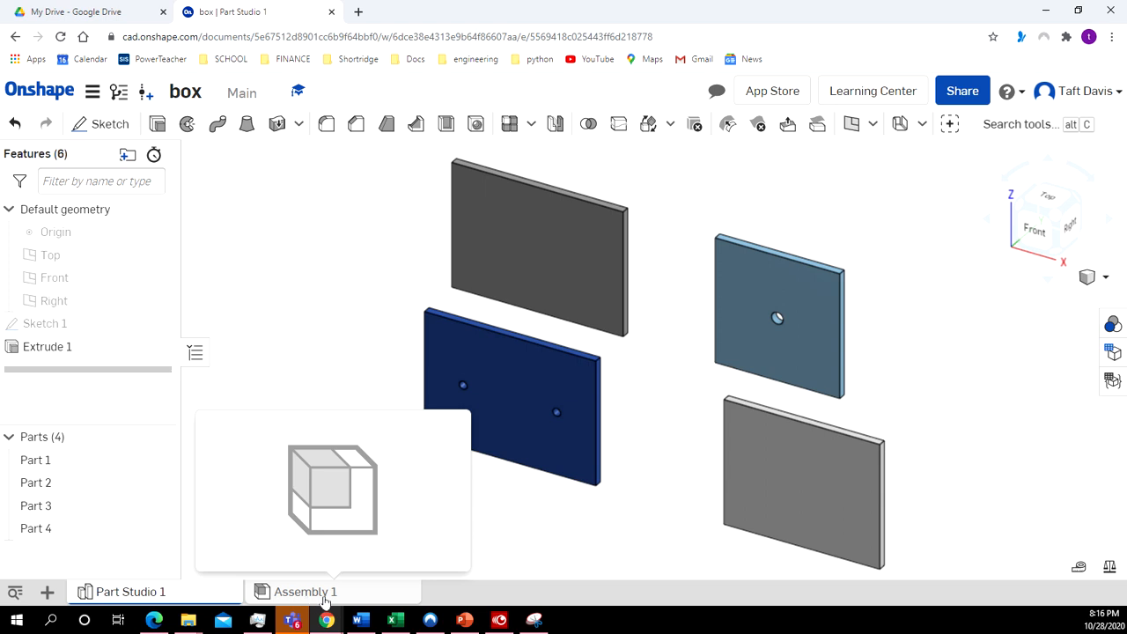
click(48, 593)
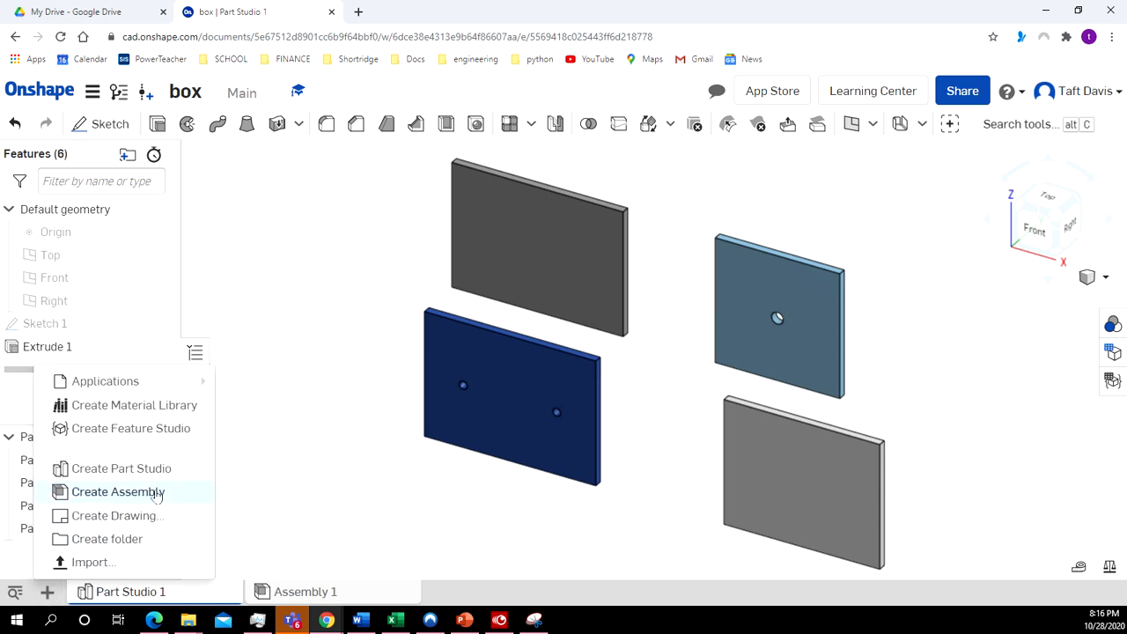
click(316, 594)
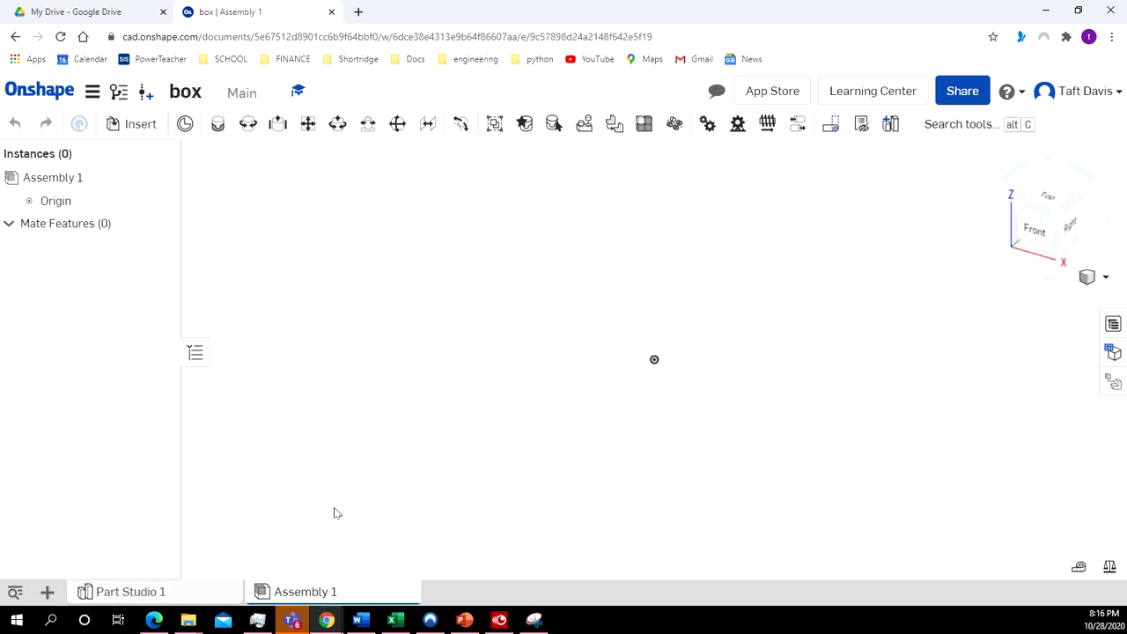
Insert two instances of Part 1, the square panel with the center hole, and place them apart in the assembly
click(141, 126)
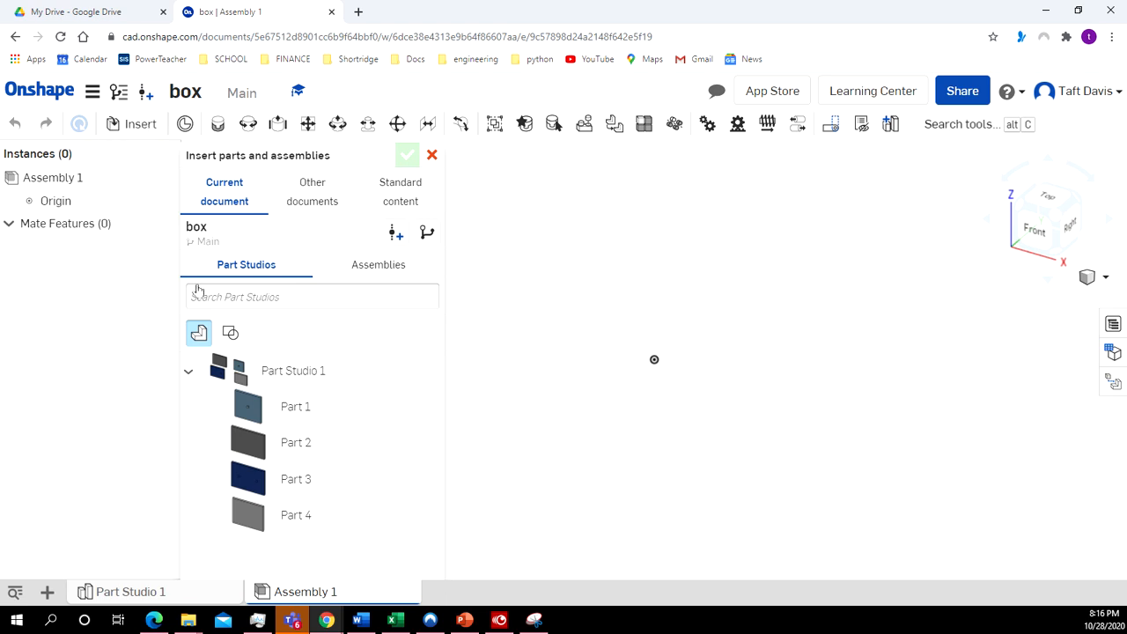
click(264, 415)
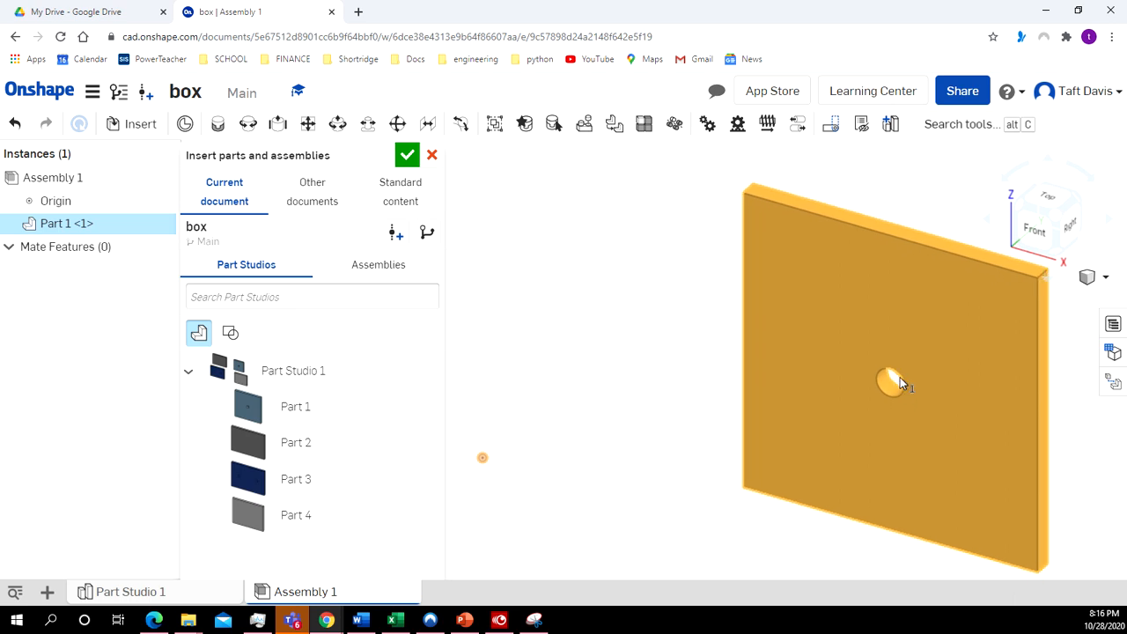
click(913, 377)
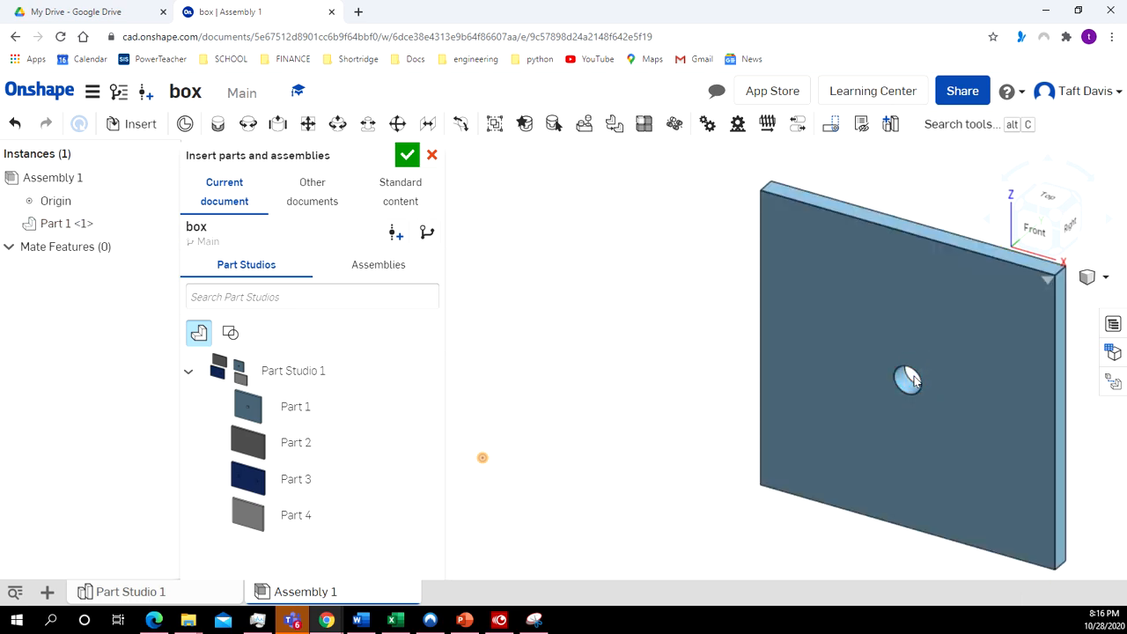
scroll(913, 377, down, 5)
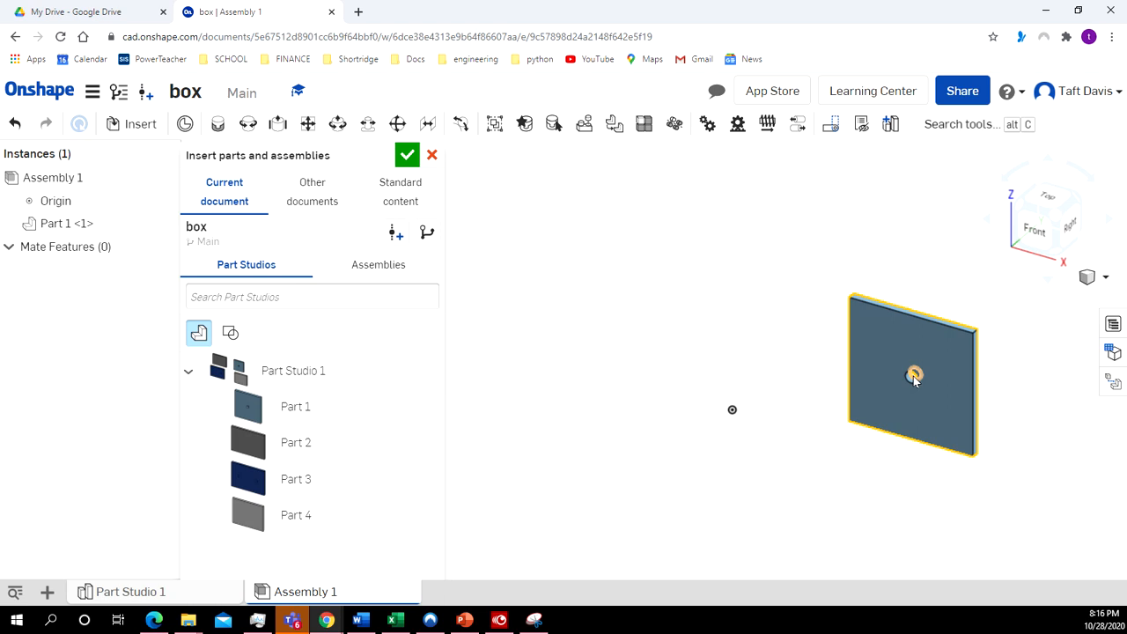
scroll(912, 377, down, 1)
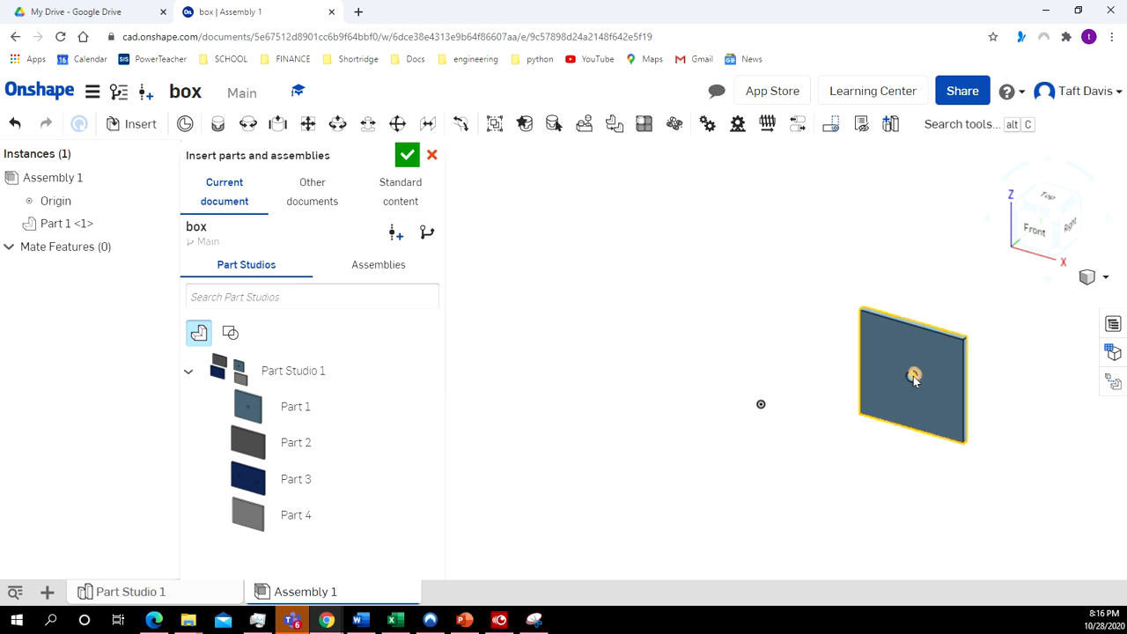
click(288, 412)
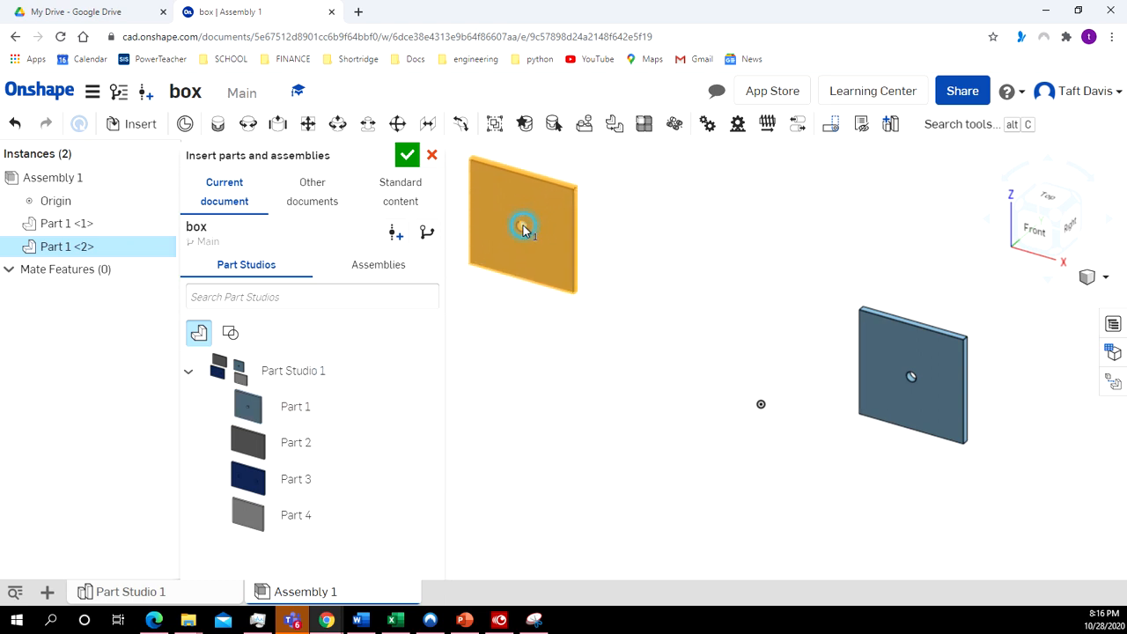
click(523, 227)
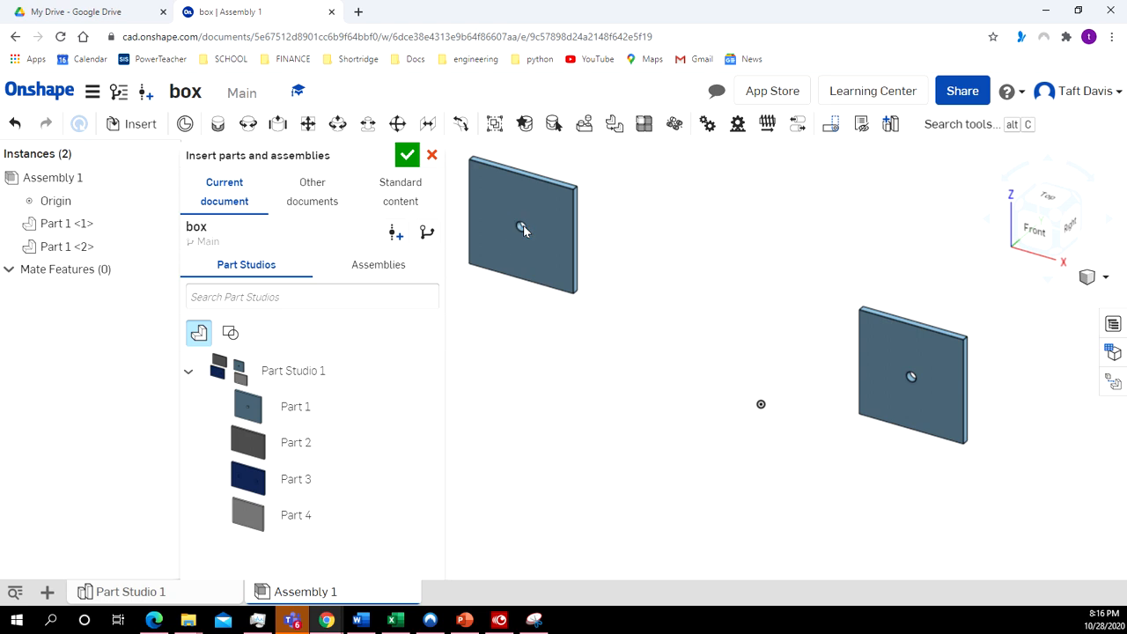
Insert Part 2 at the lower left and Part 3 between and above the square panels, and finish inserting parts
click(260, 446)
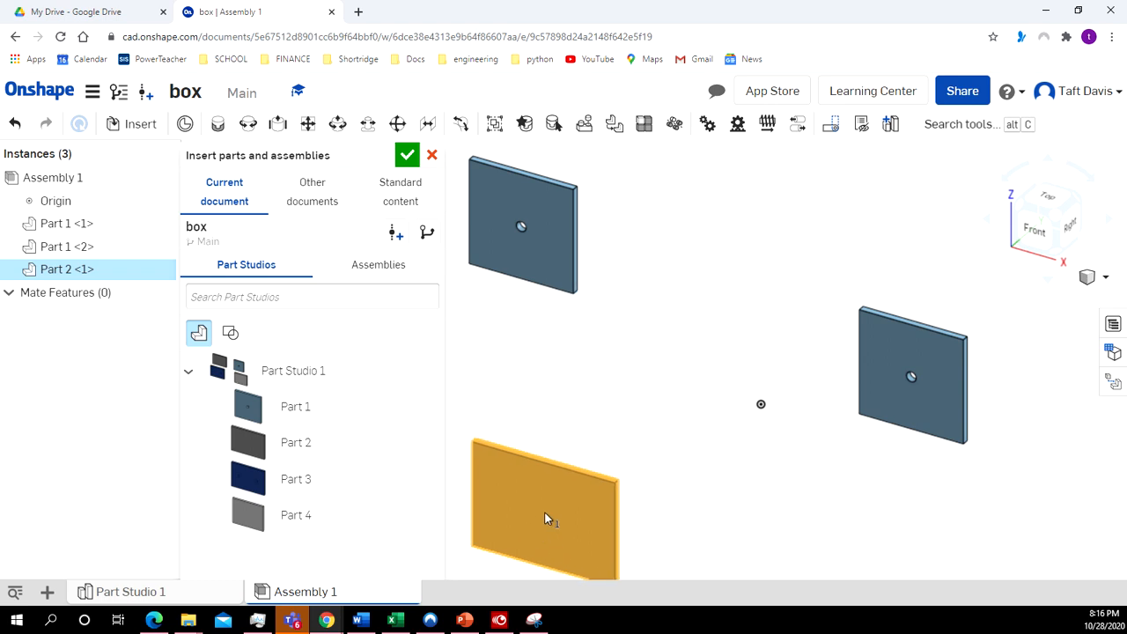
click(534, 521)
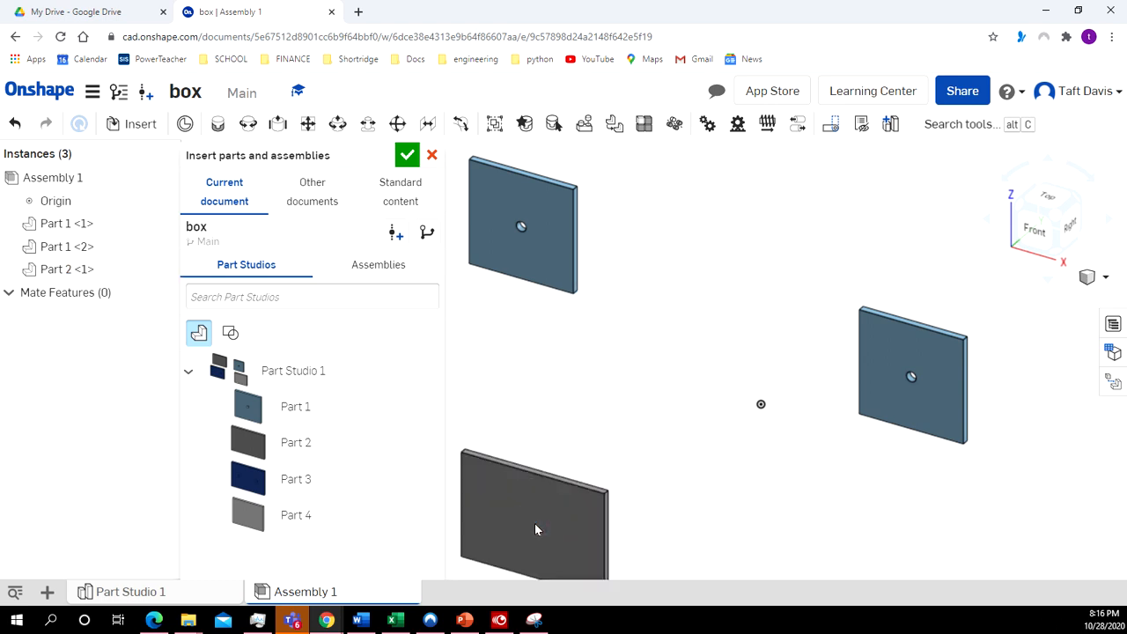
click(257, 489)
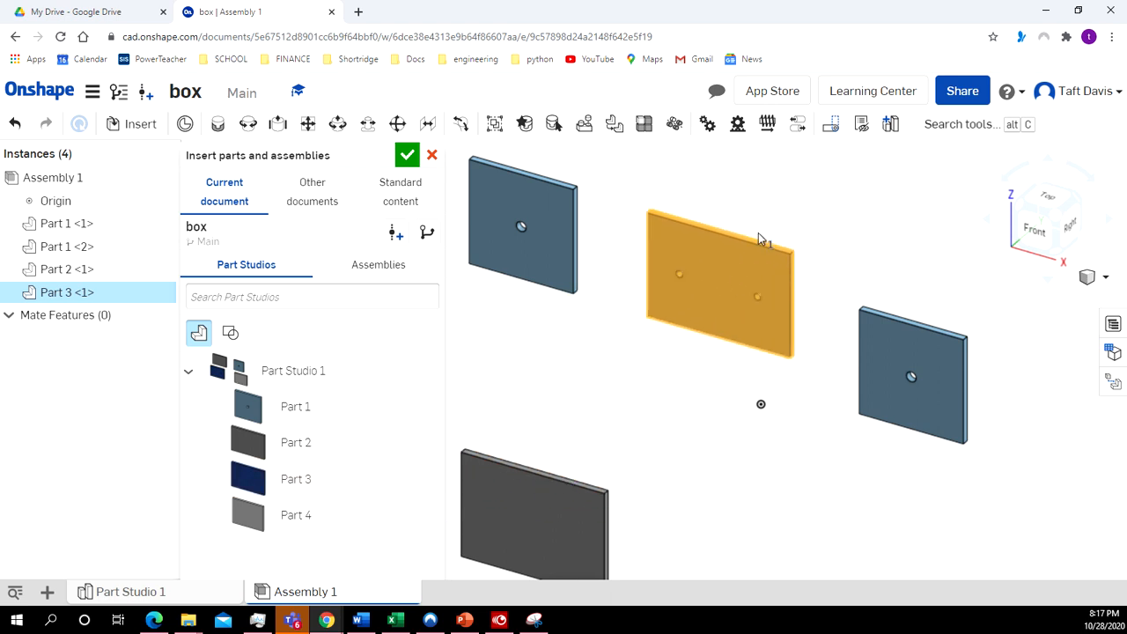
click(761, 214)
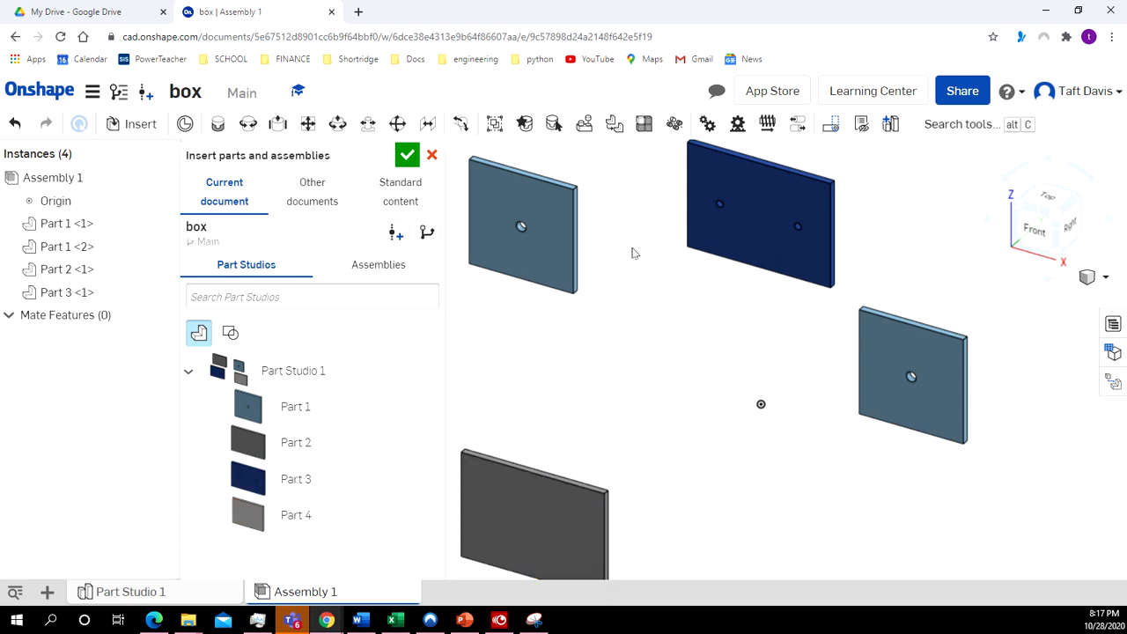
click(409, 156)
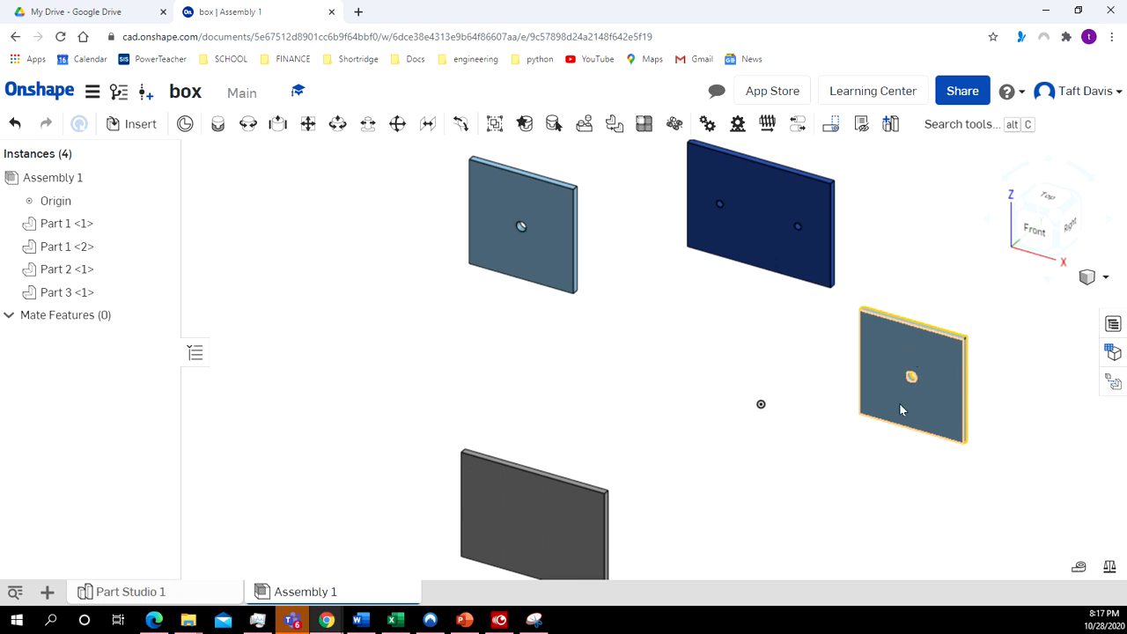
click(898, 348)
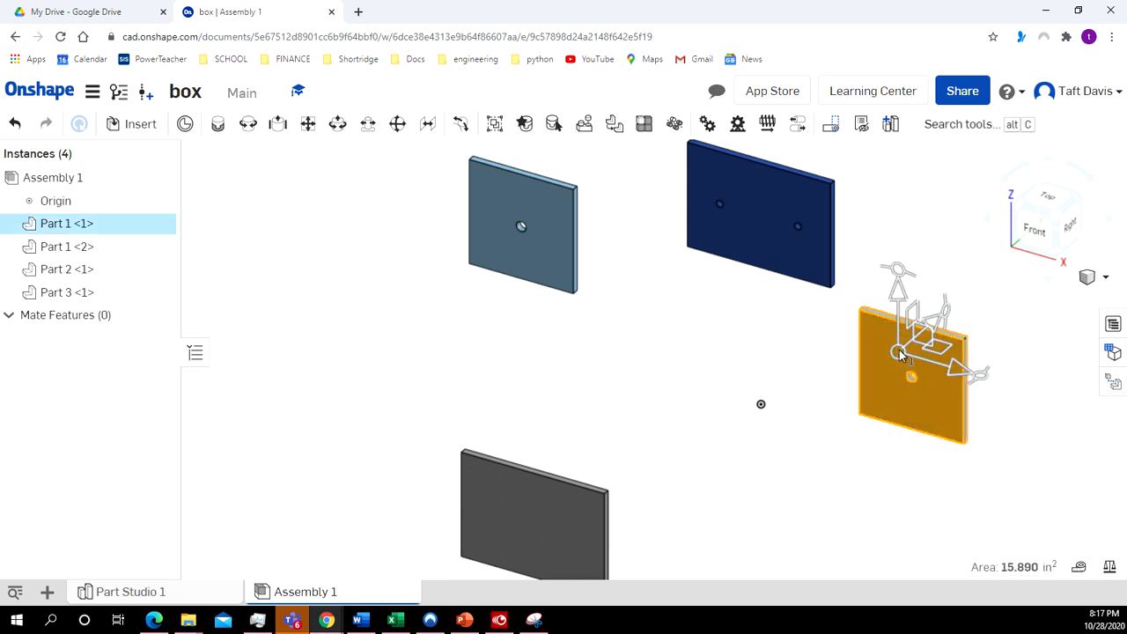
right_click(124, 231)
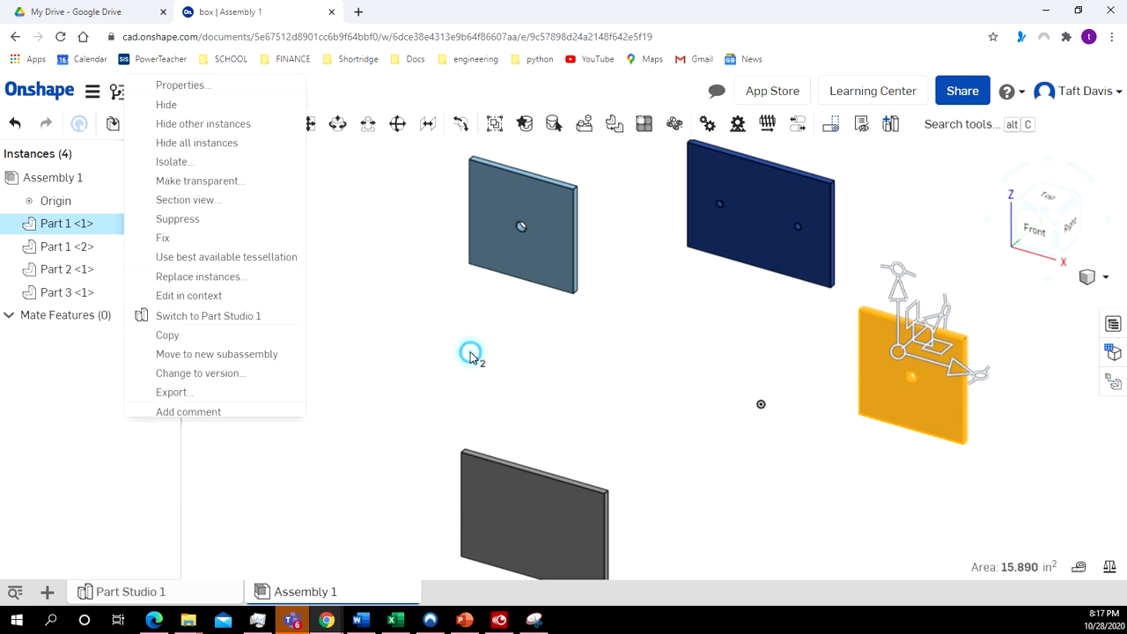
click(620, 388)
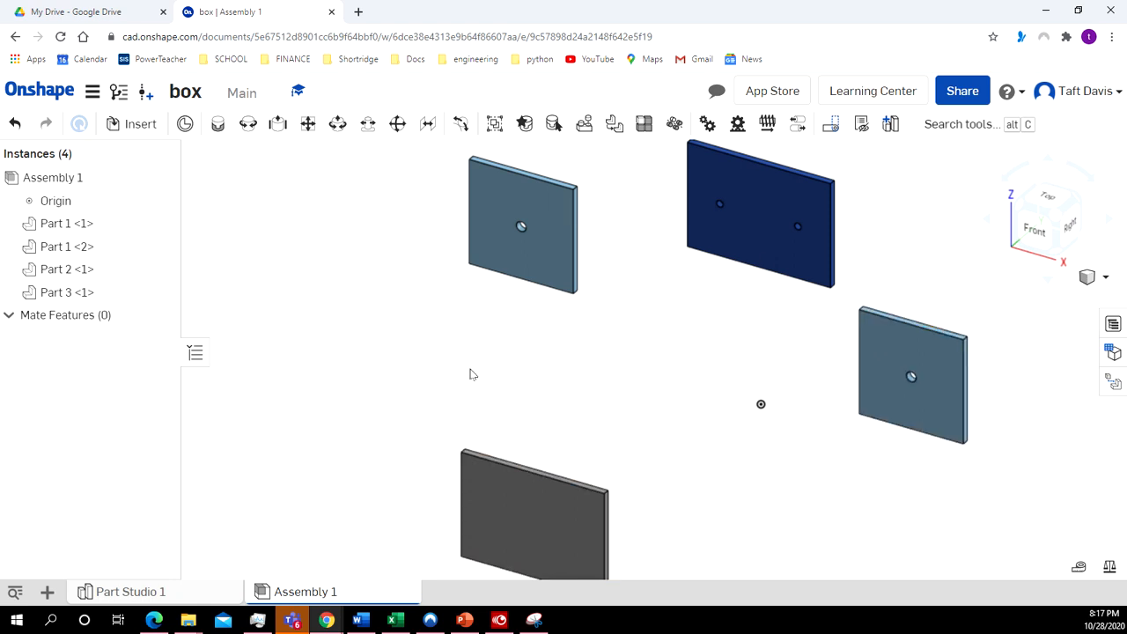
Fix the Part 1 <1> panel in place in the assembly and test that it resists moving
click(874, 358)
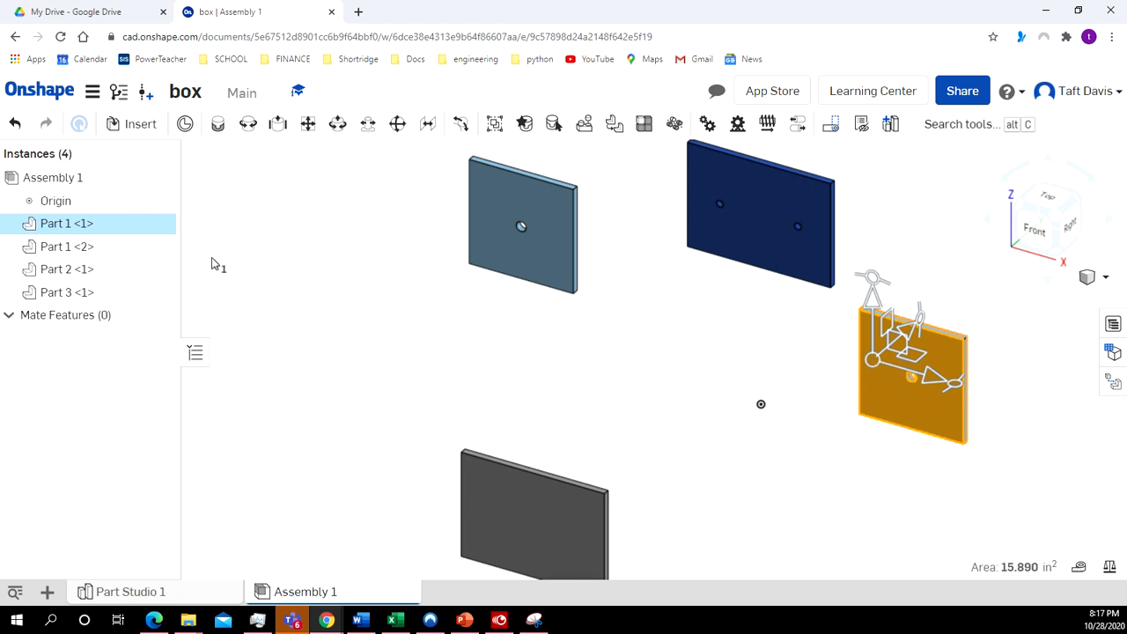
right_click(113, 231)
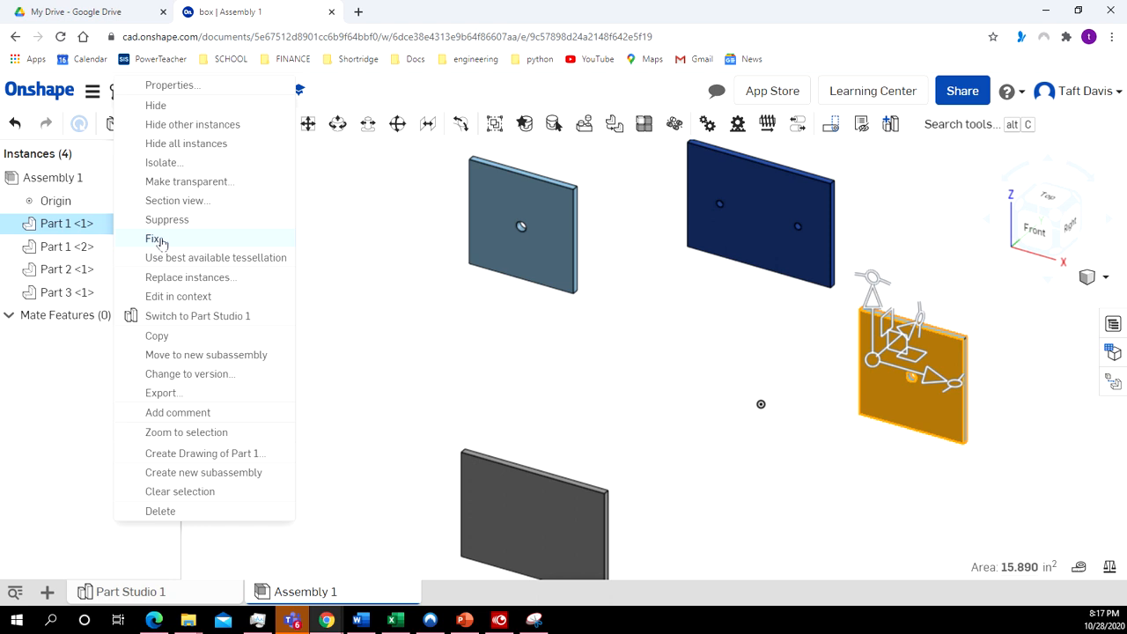
click(161, 239)
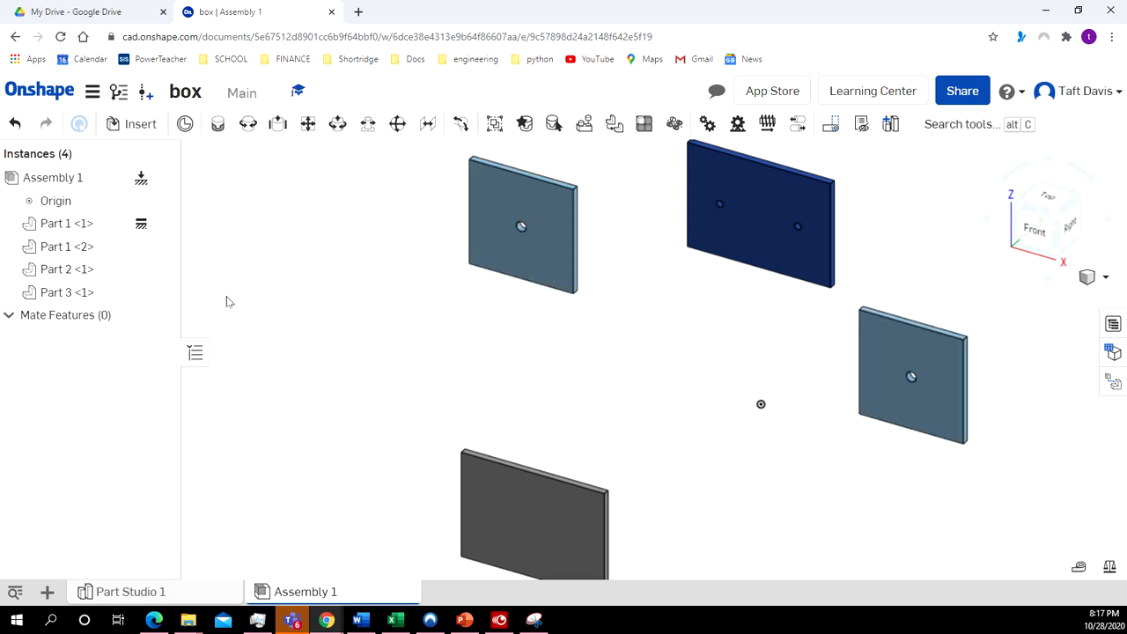
mouse_move(870, 365)
mouse_down()
mouse_move(813, 363)
mouse_move(892, 360)
mouse_move(869, 359)
mouse_move(878, 341)
mouse_move(877, 354)
mouse_up()
Spread out Part 1 <2> and Part 2, and move Part 3 close beside the fixed Part 1 <1>
drag(754, 251, 676, 299)
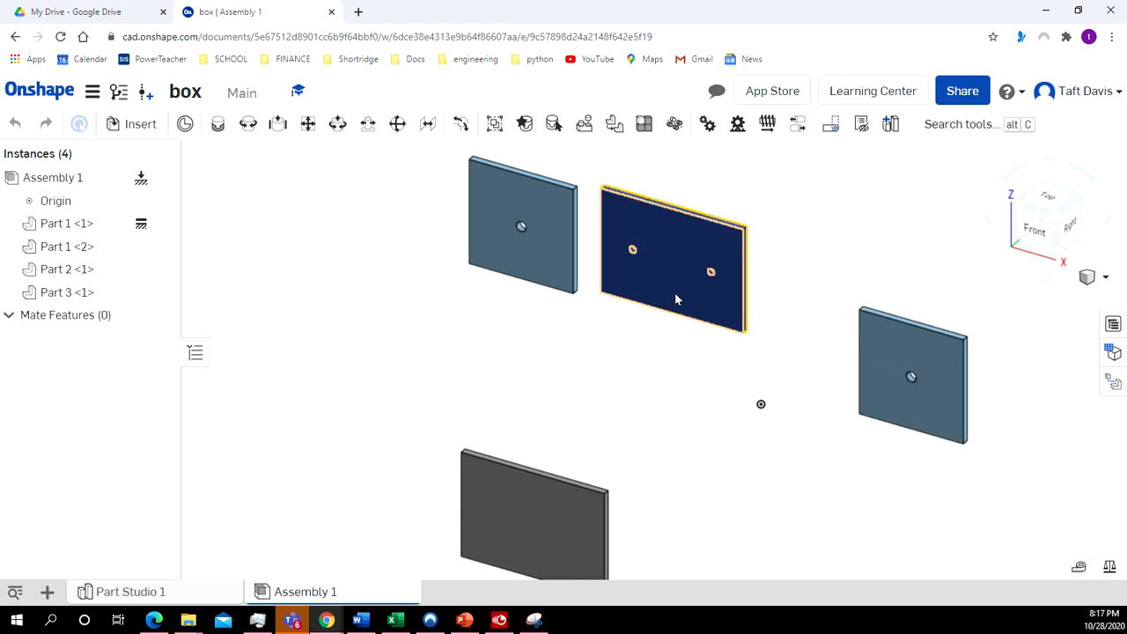
drag(528, 256, 445, 271)
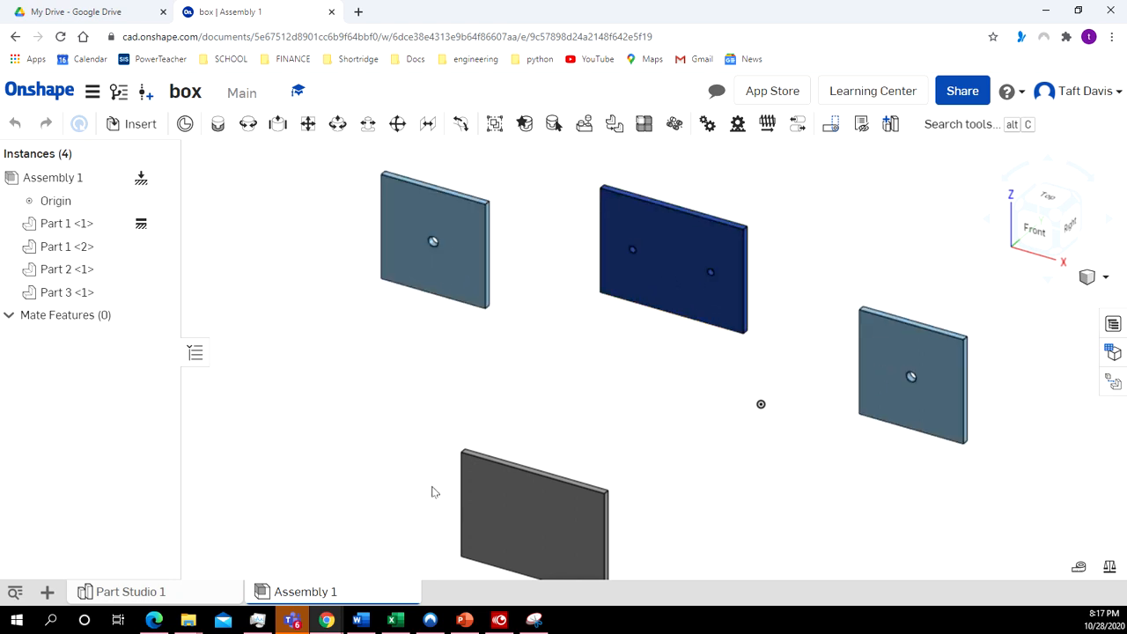
drag(499, 507, 420, 438)
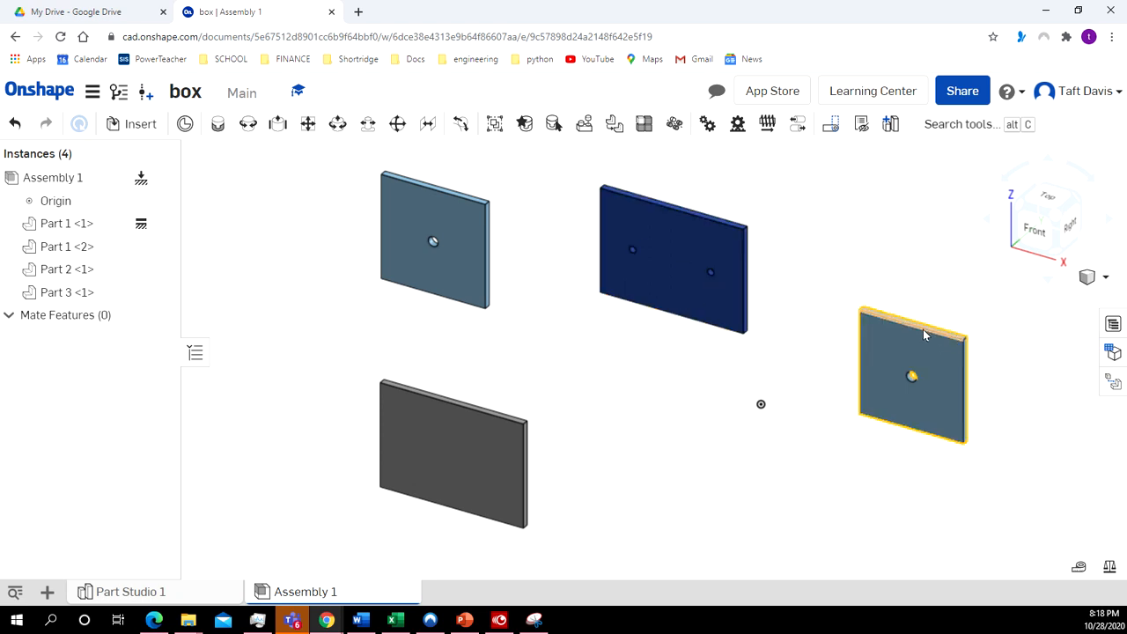
scroll(794, 352, up, 3)
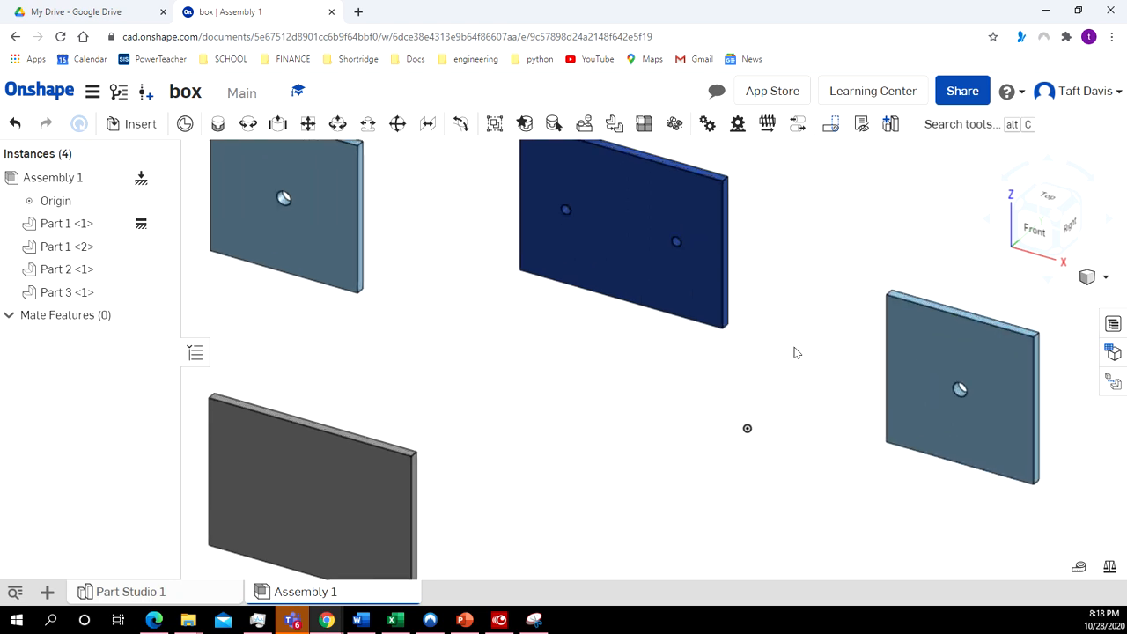
drag(646, 255, 759, 352)
scroll(860, 389, up, 4)
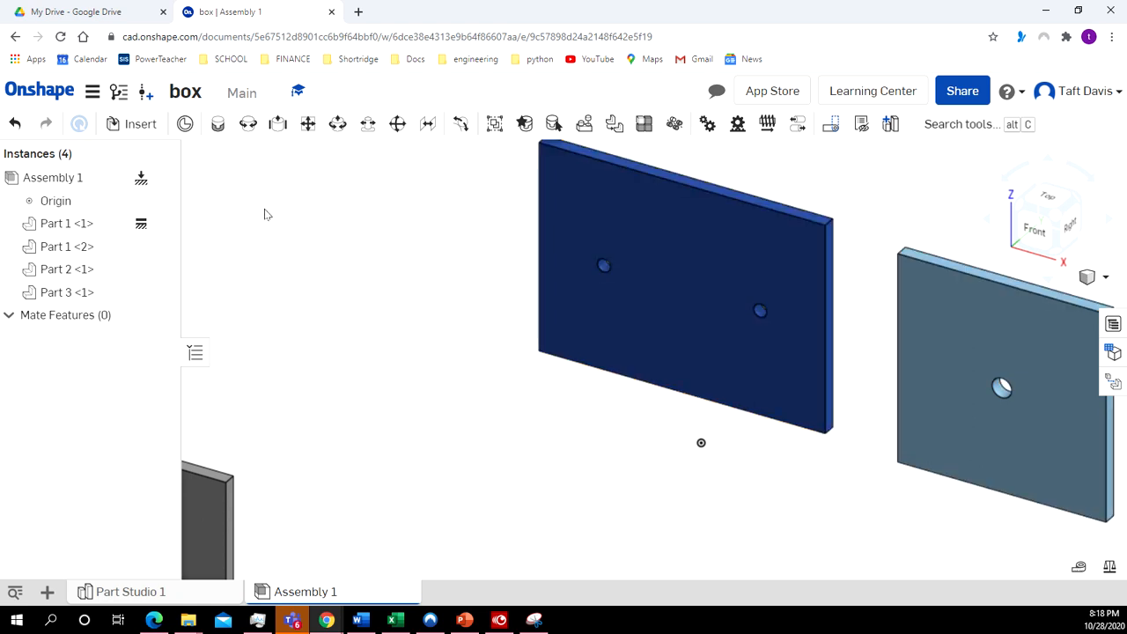
Try placing a mate connector at the midpoint of Part 3's front-face short edge nearest Part 1 <1>, with Move enabled
click(185, 126)
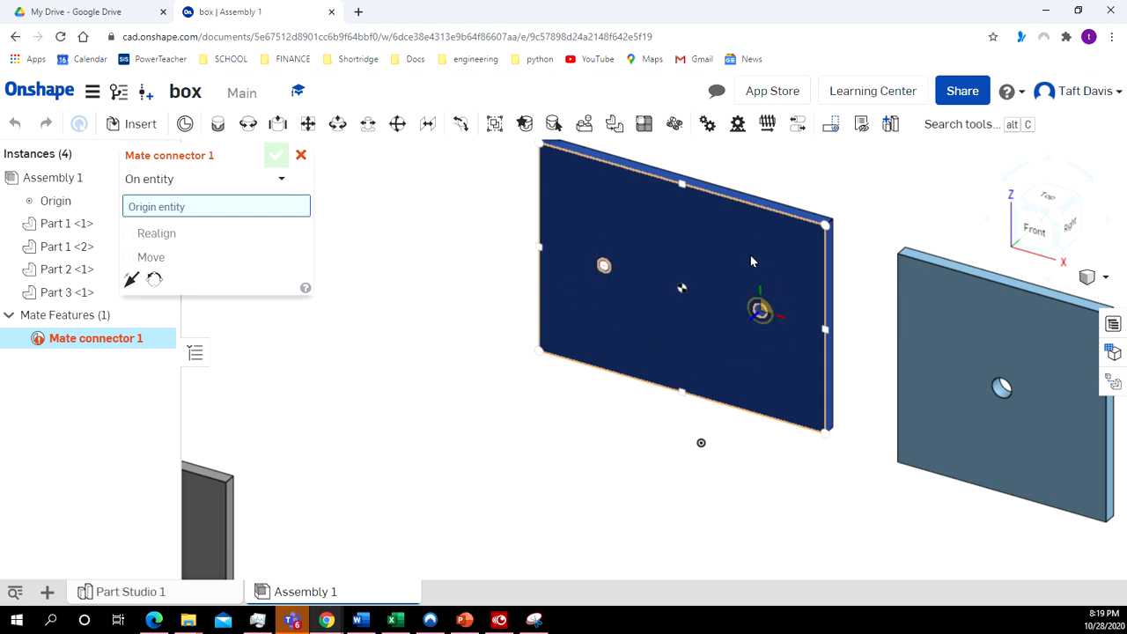
click(826, 333)
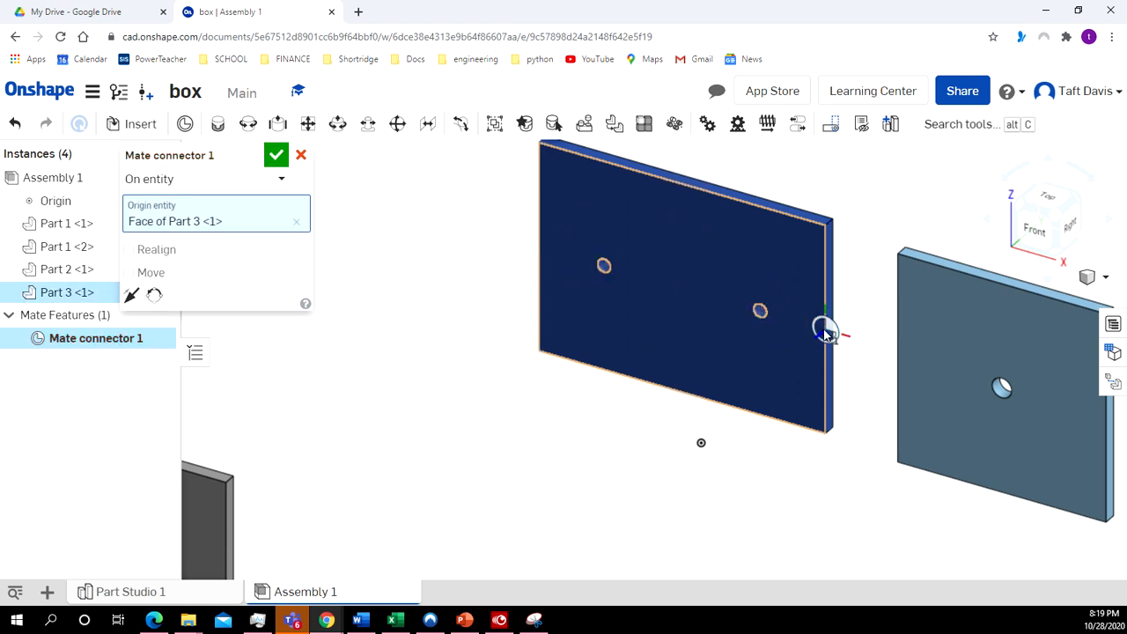
scroll(913, 347, down, 3)
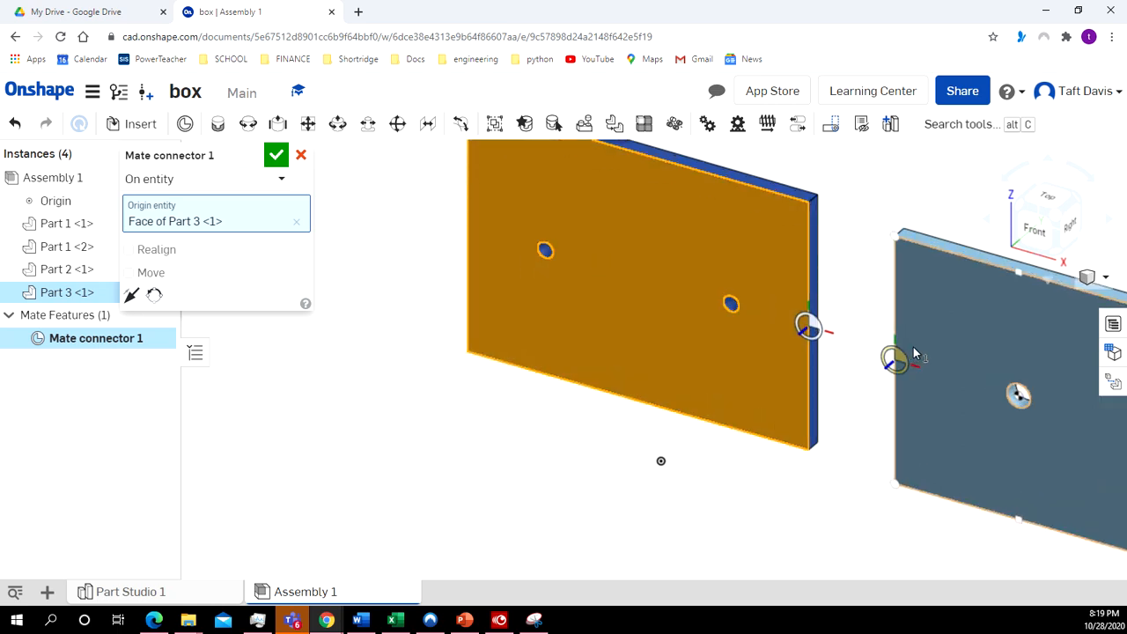
right_drag(920, 346, 903, 363)
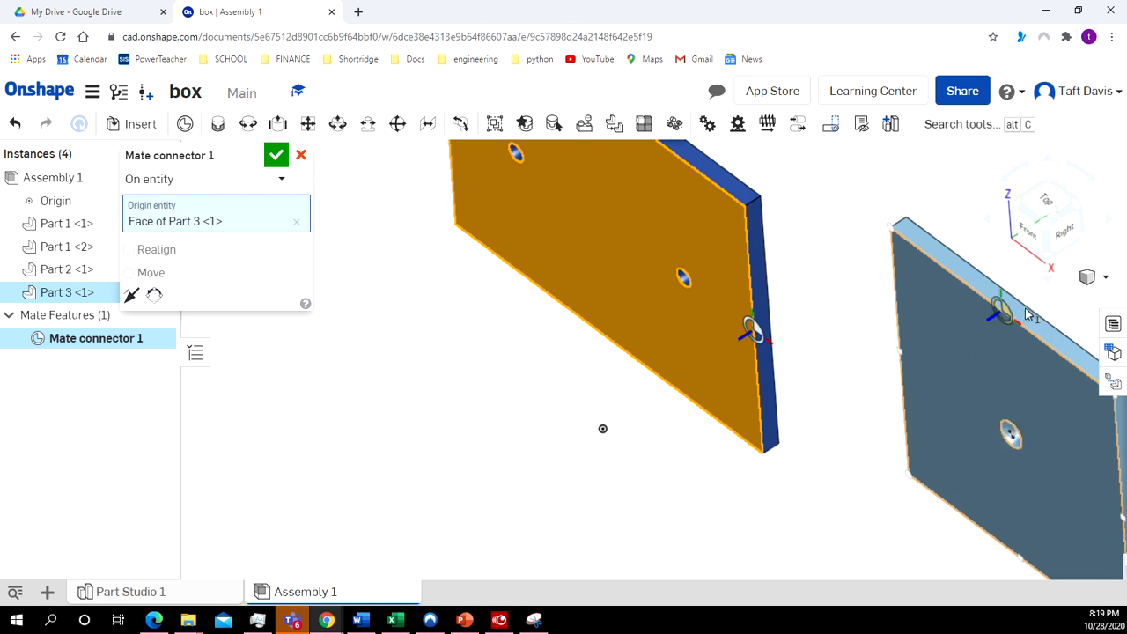
scroll(1025, 310, down, 3)
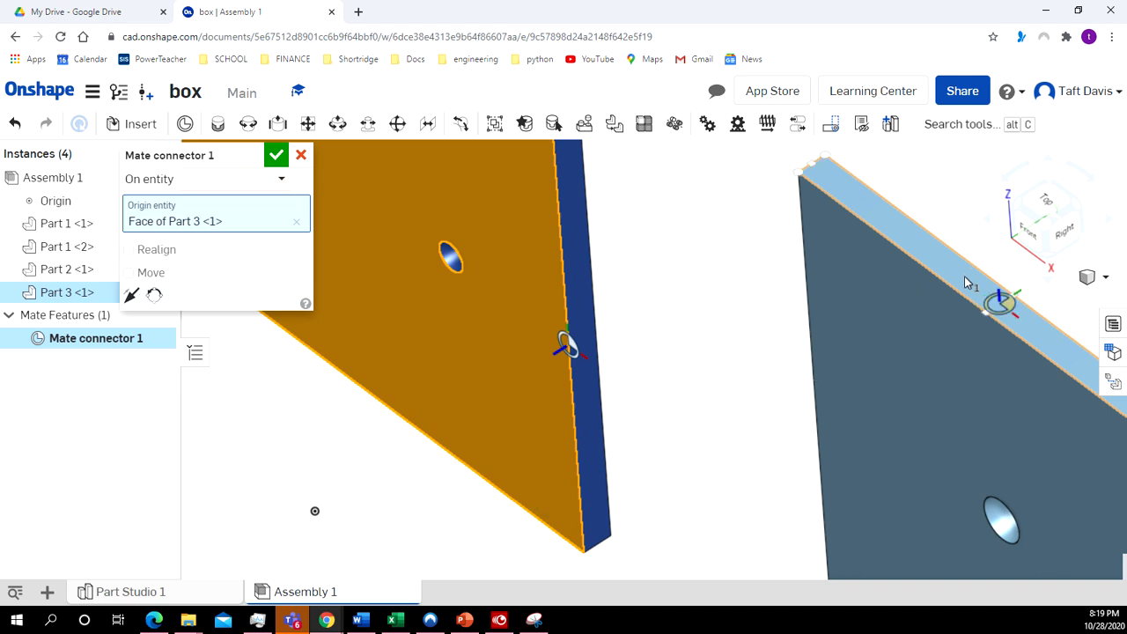
middle_drag(965, 282, 847, 260)
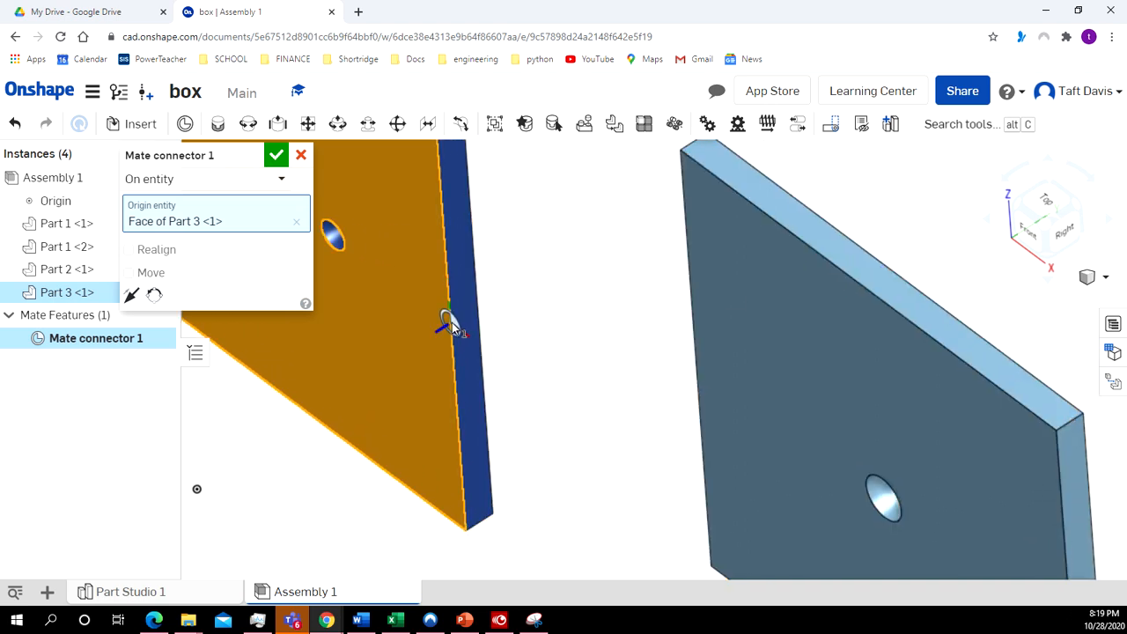
click(896, 277)
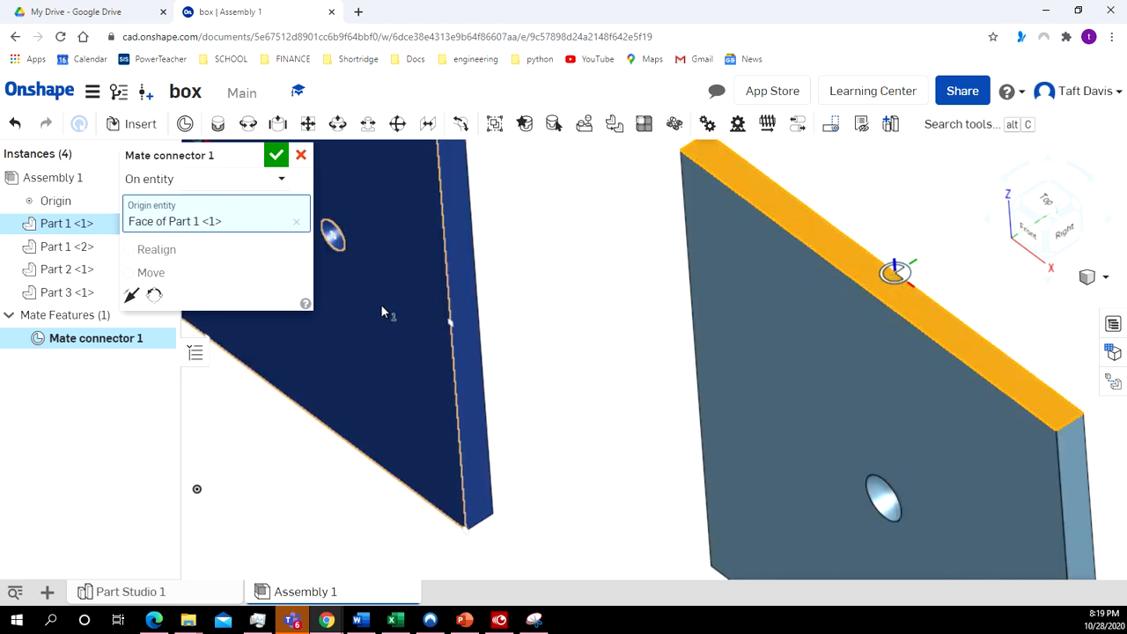
click(449, 327)
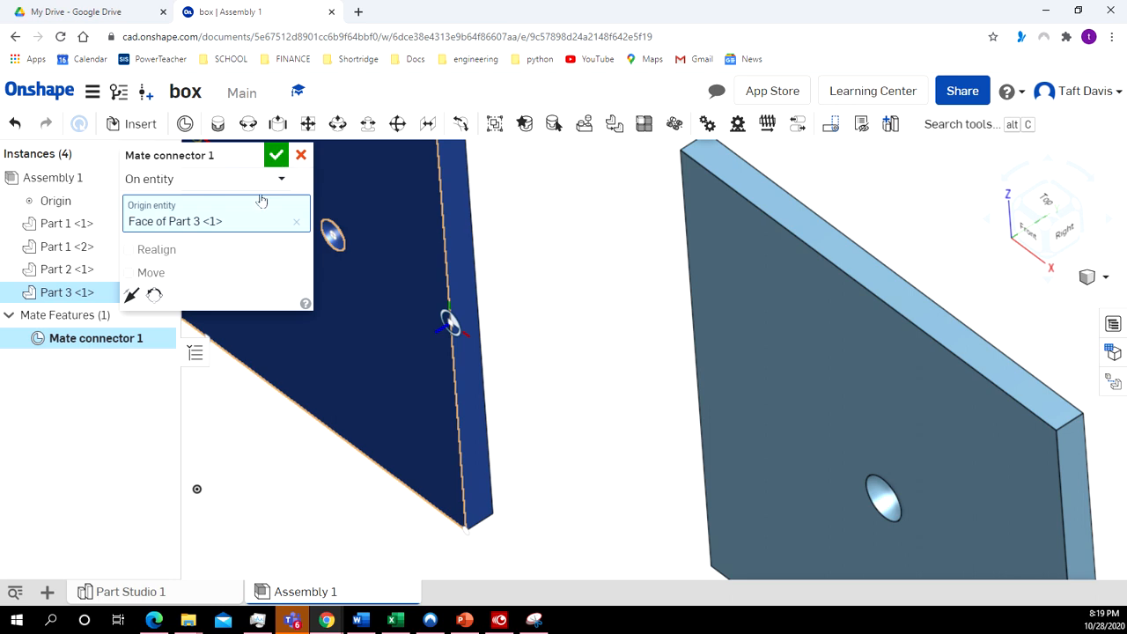
click(128, 273)
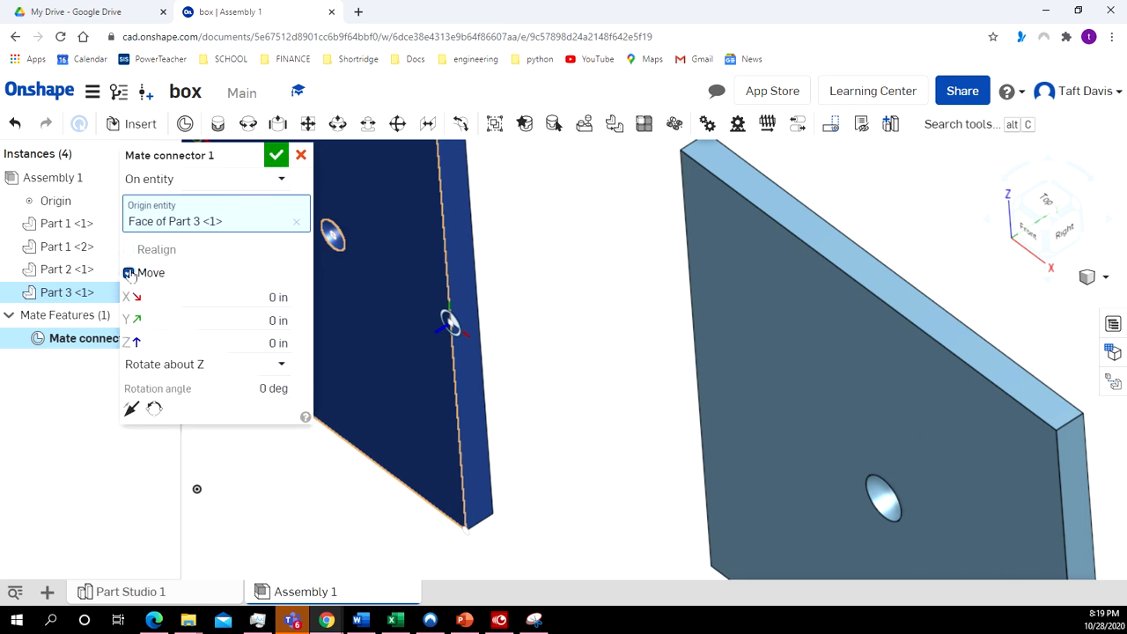
click(277, 155)
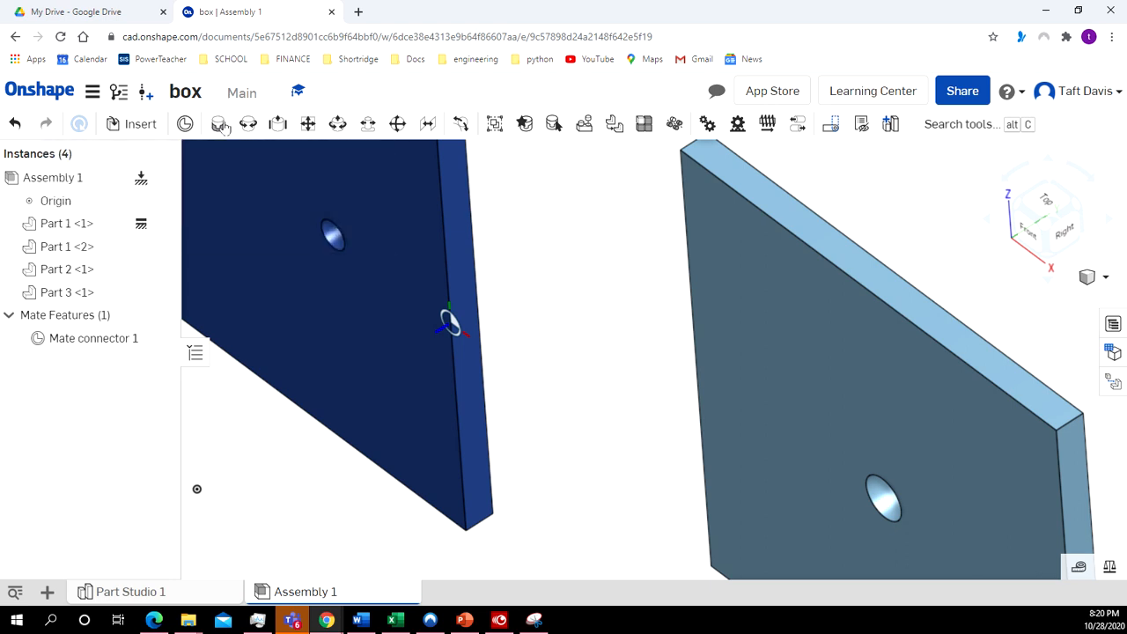
Abandon the empty Fastened mate and undo the mate connector on Part 3
click(219, 129)
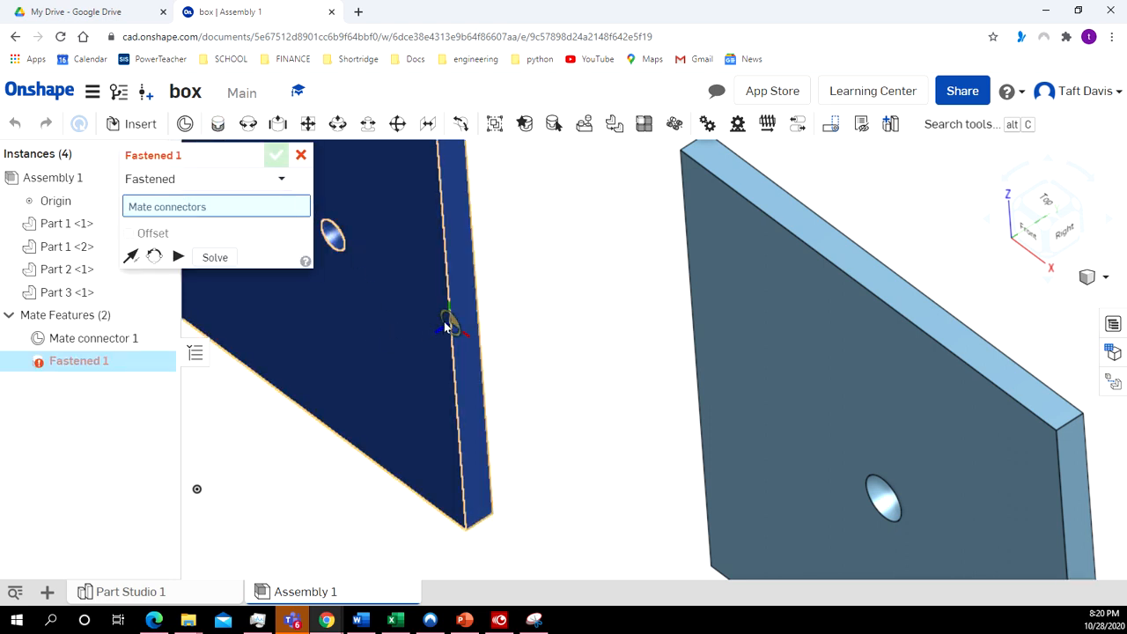
click(301, 156)
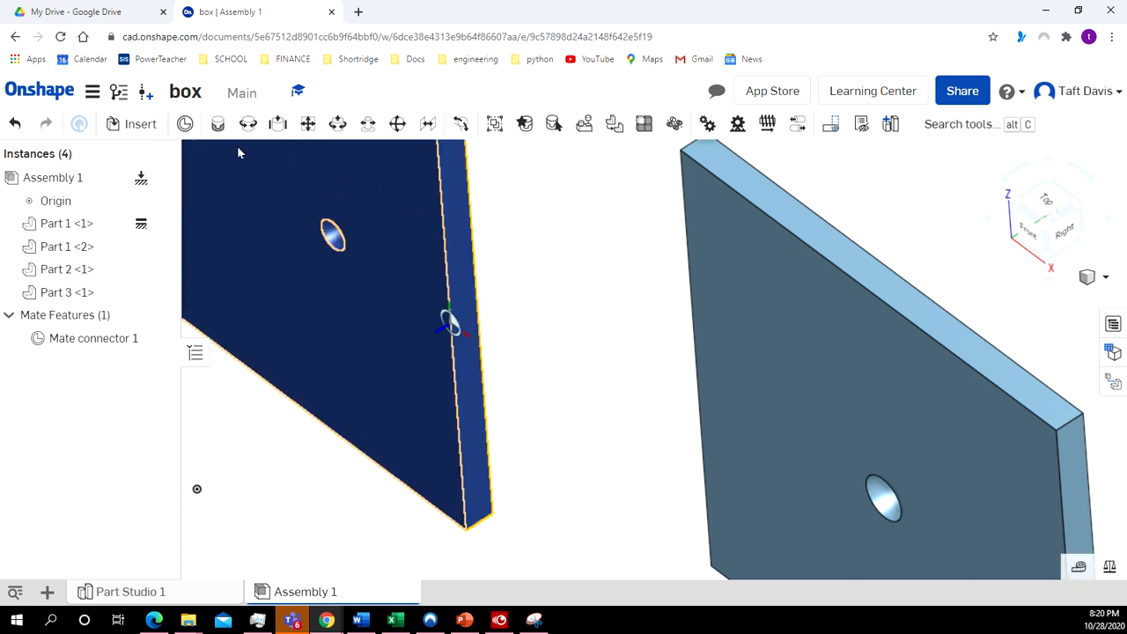
click(14, 126)
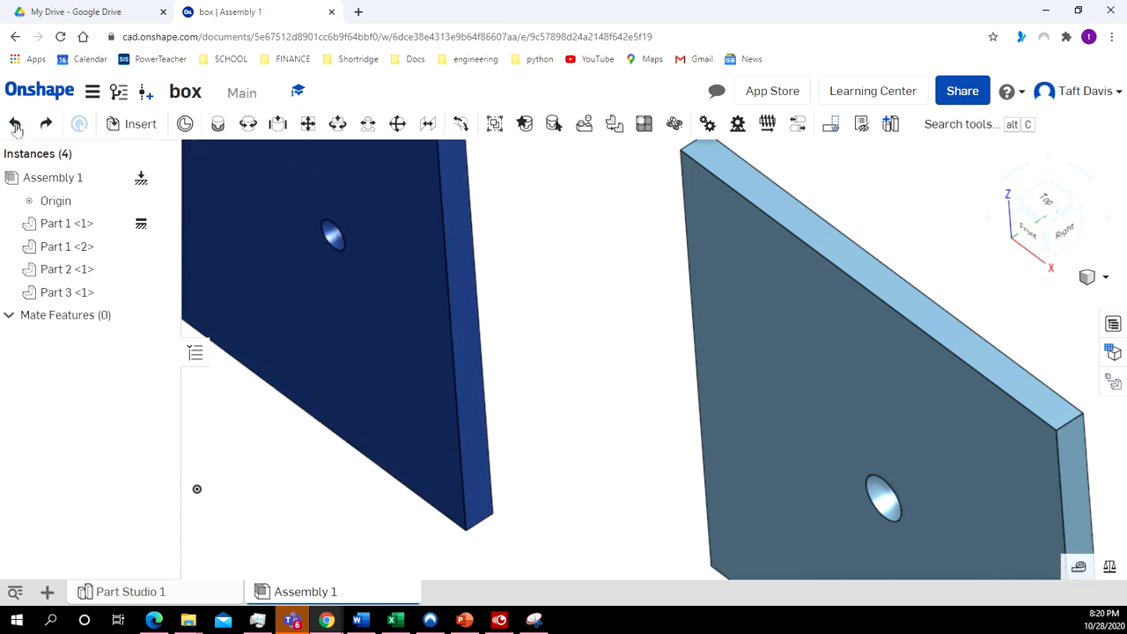
Fasten the midpoint of Part 3's front-face short edge to the midpoint of the rear top edge of Part 1 <1>
click(218, 124)
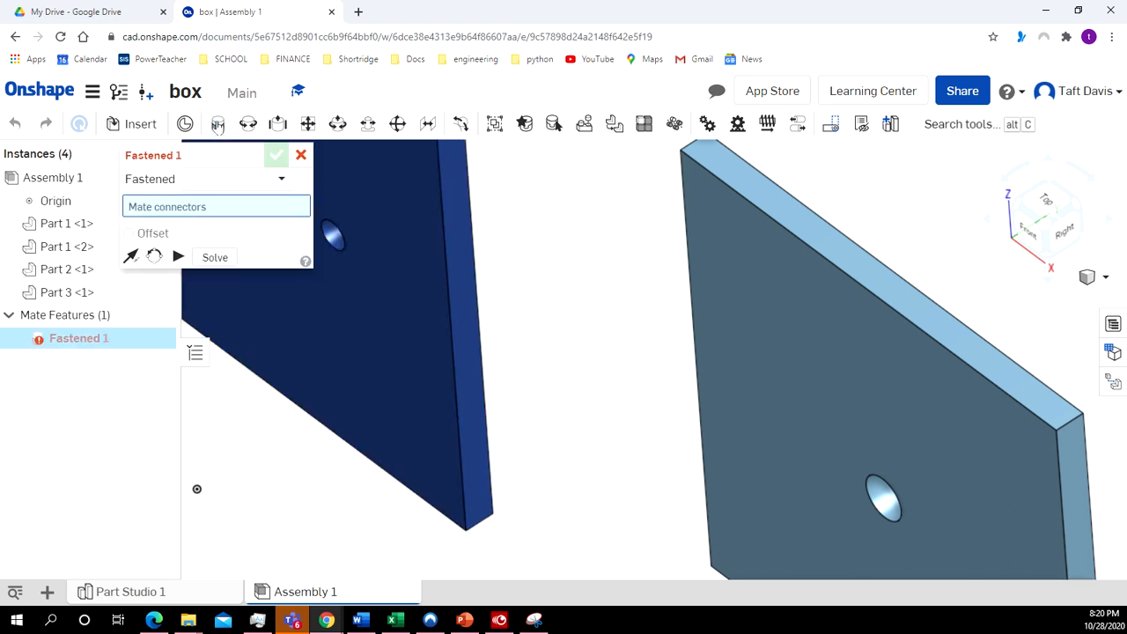
click(448, 323)
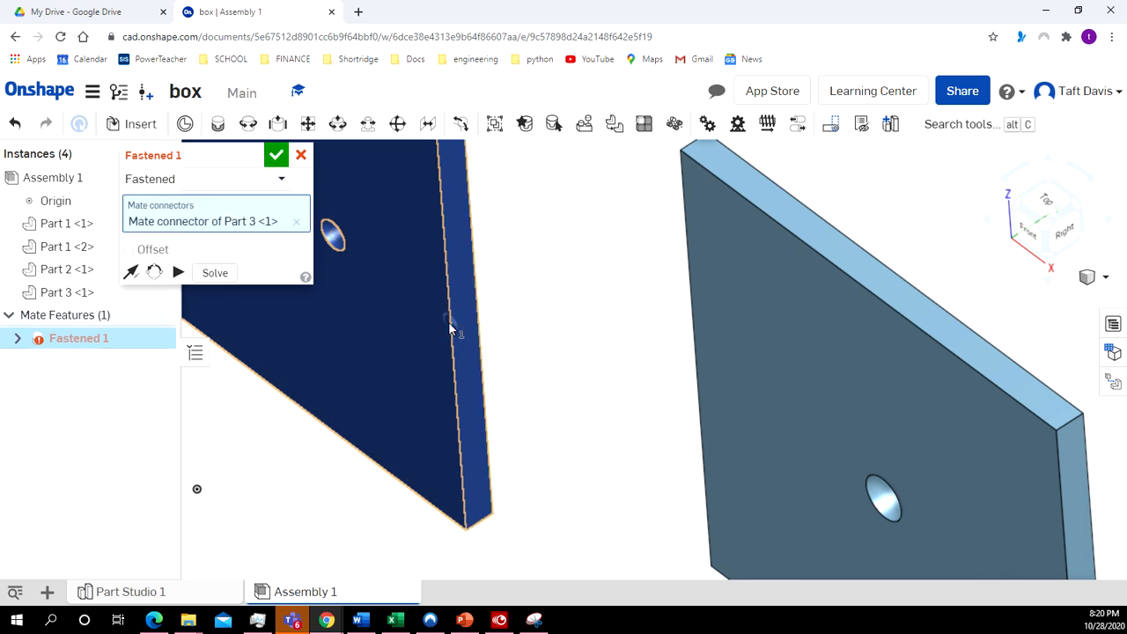
click(896, 277)
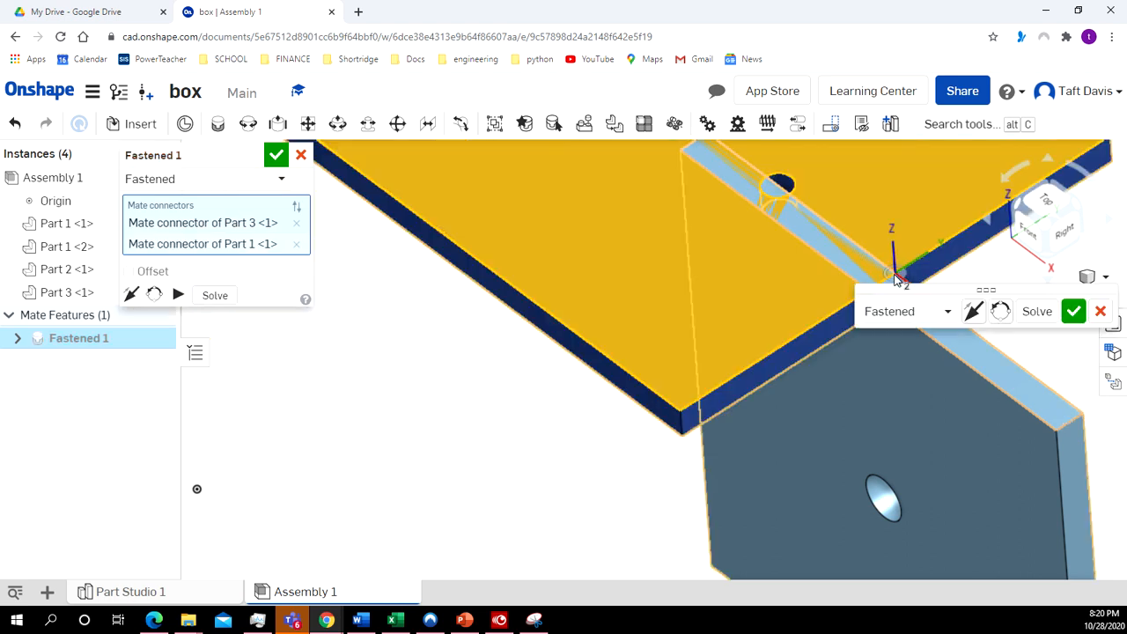
Flip the Fastened mate's primary axis and reorient its secondary axis, check the joint in isometric view, and accept the mate
scroll(368, 388, down, 3)
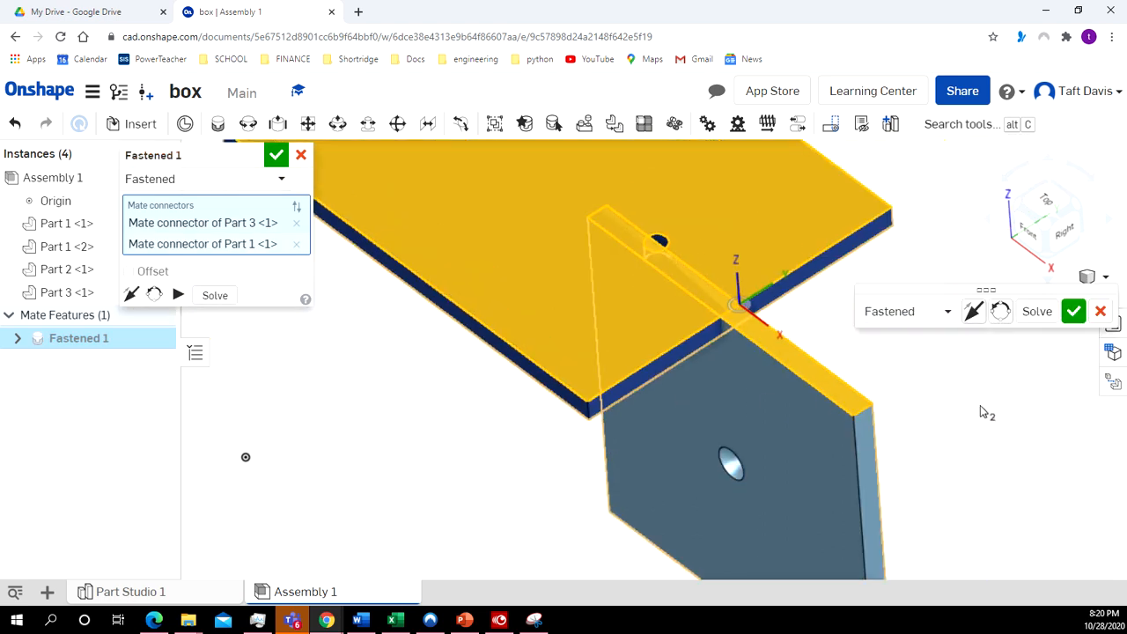
right_drag(956, 395, 957, 351)
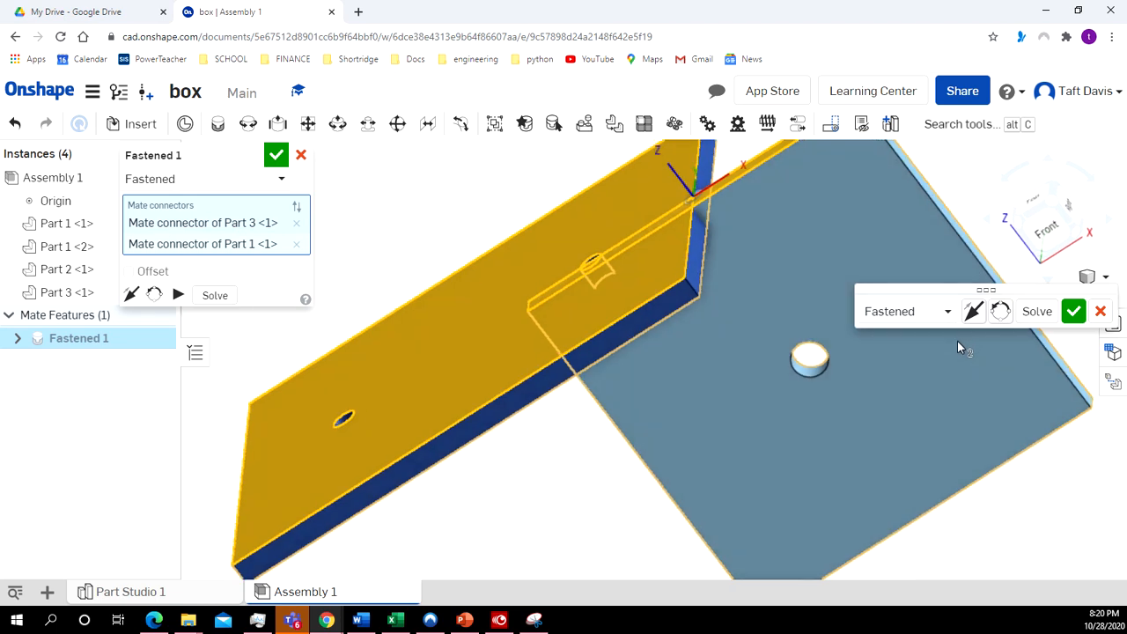
click(131, 293)
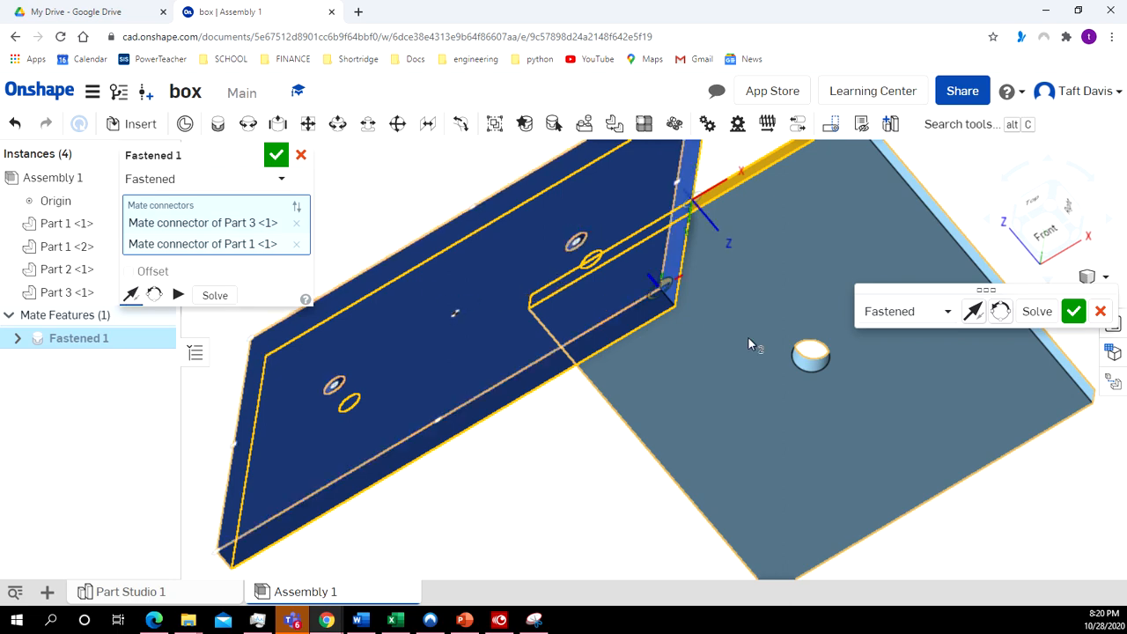
right_drag(1051, 441, 1025, 463)
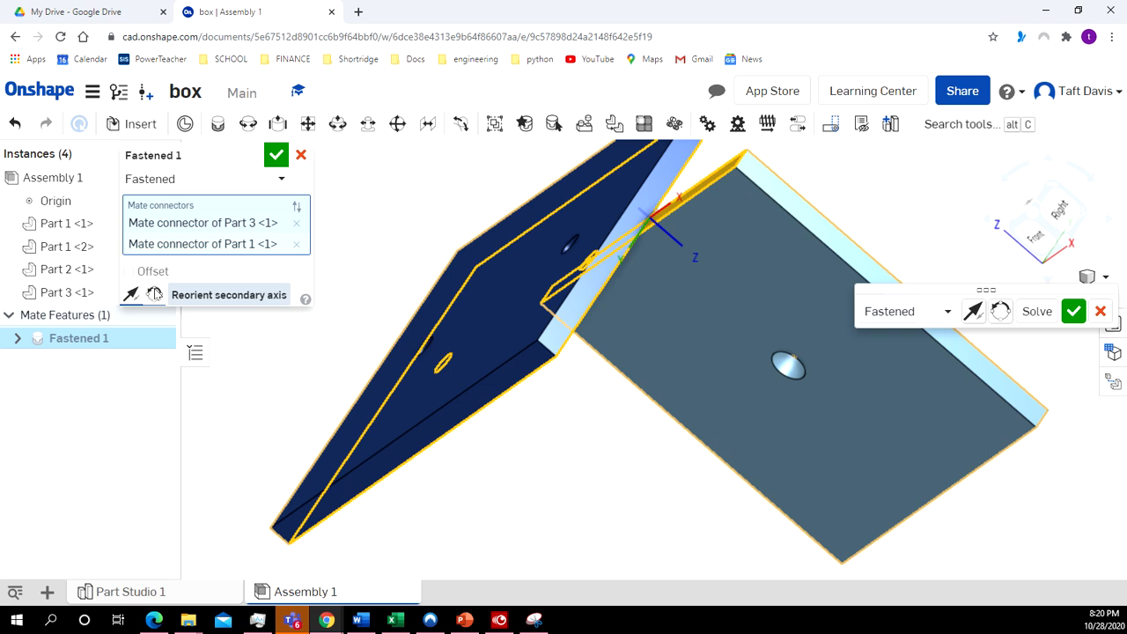
click(154, 294)
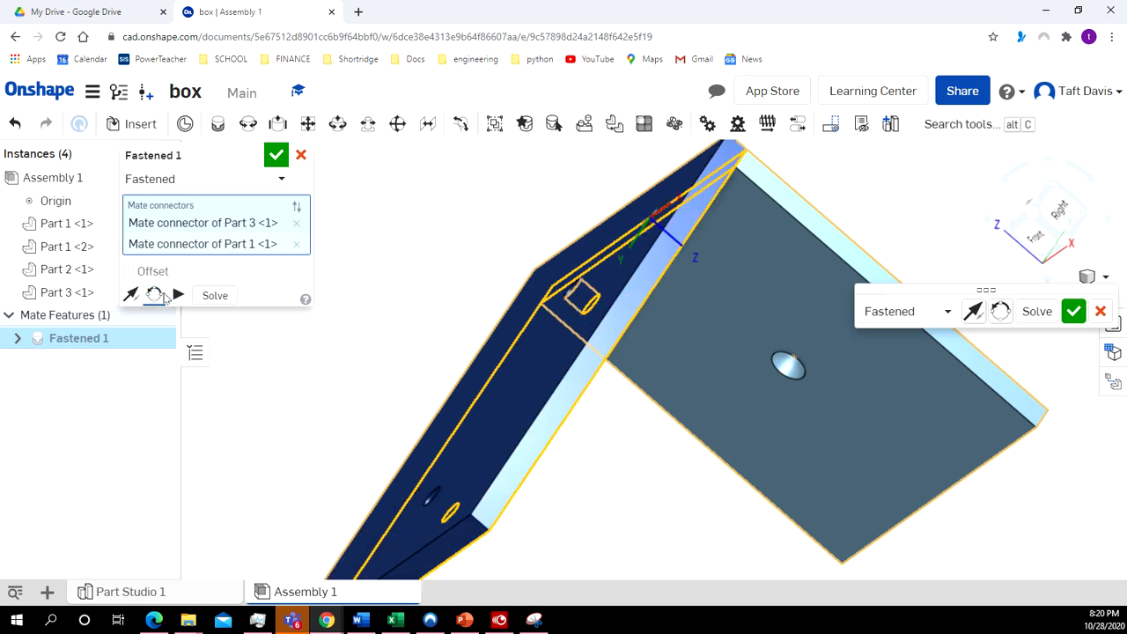
click(1106, 280)
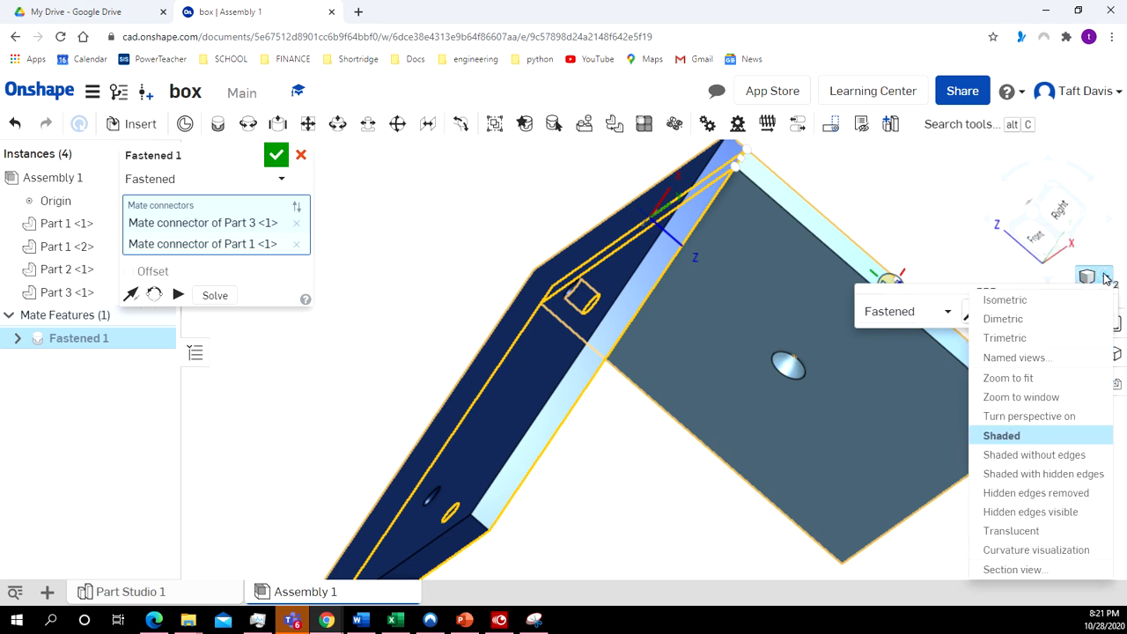
click(1004, 299)
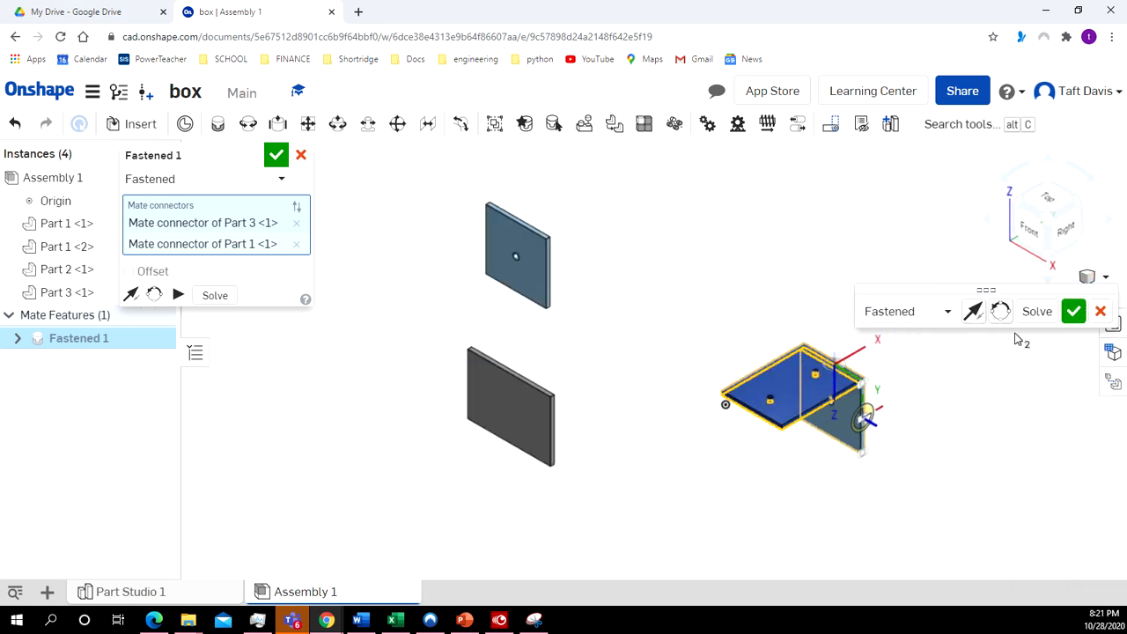
scroll(955, 418, up, 5)
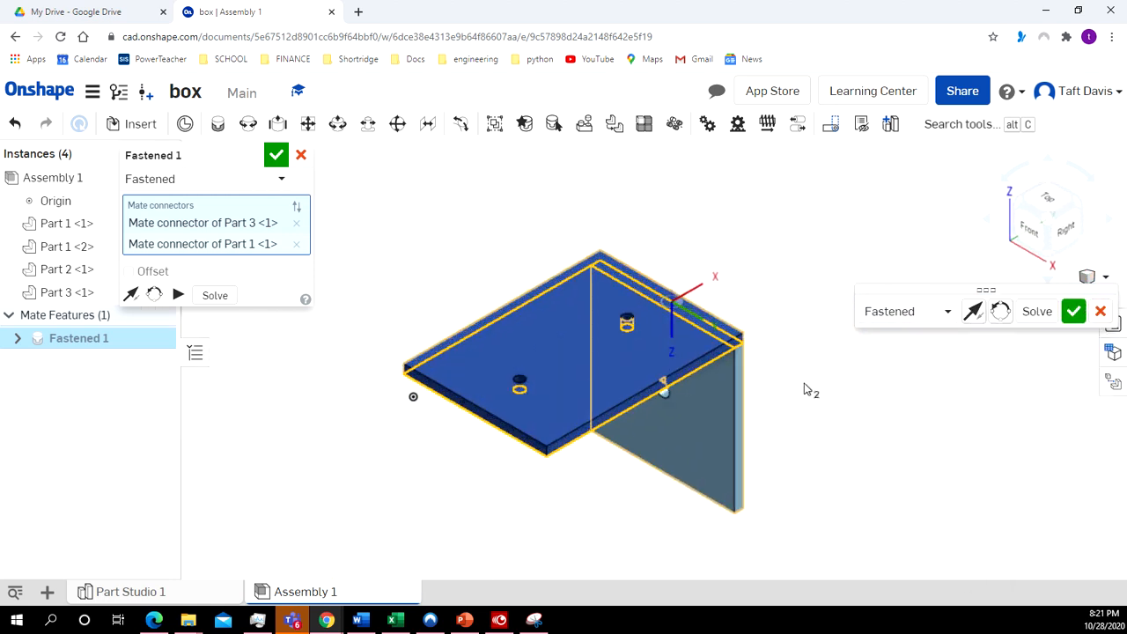
click(275, 155)
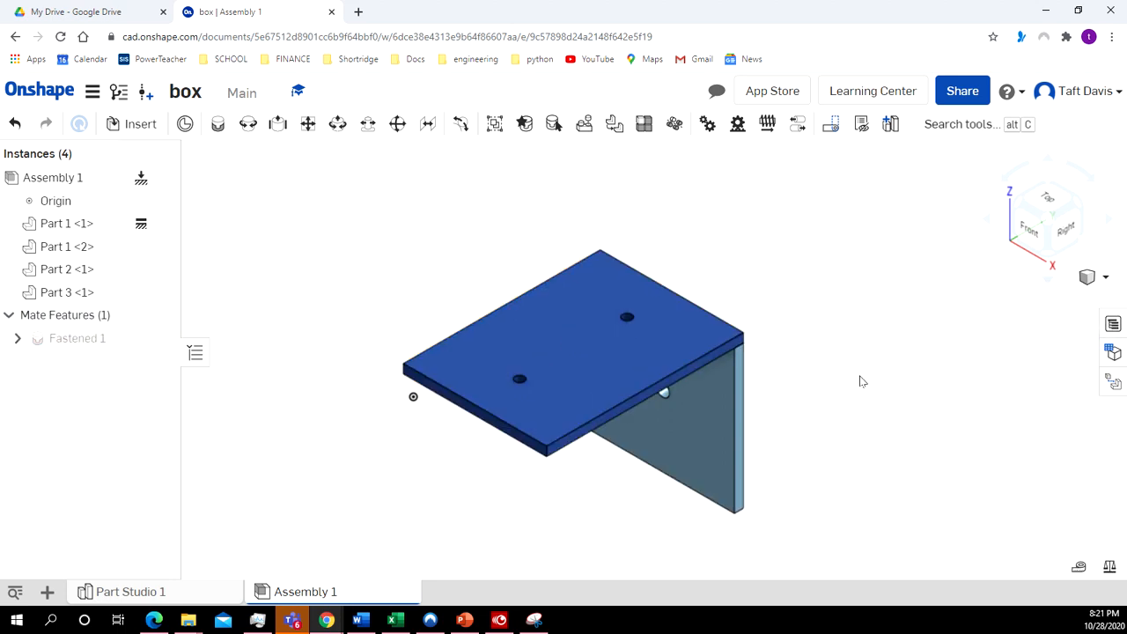
Fasten the midpoint of Part 3 <1>'s free short edge on the underside to the midpoint of Part 1 <2>'s outer top edge
right_drag(862, 381, 817, 328)
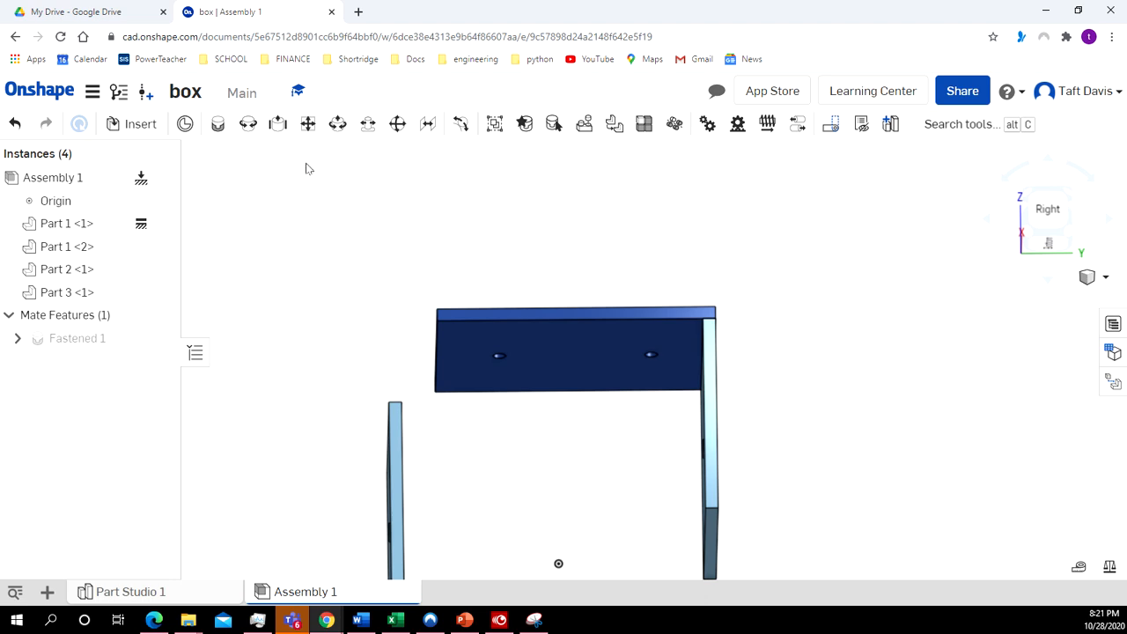
click(219, 128)
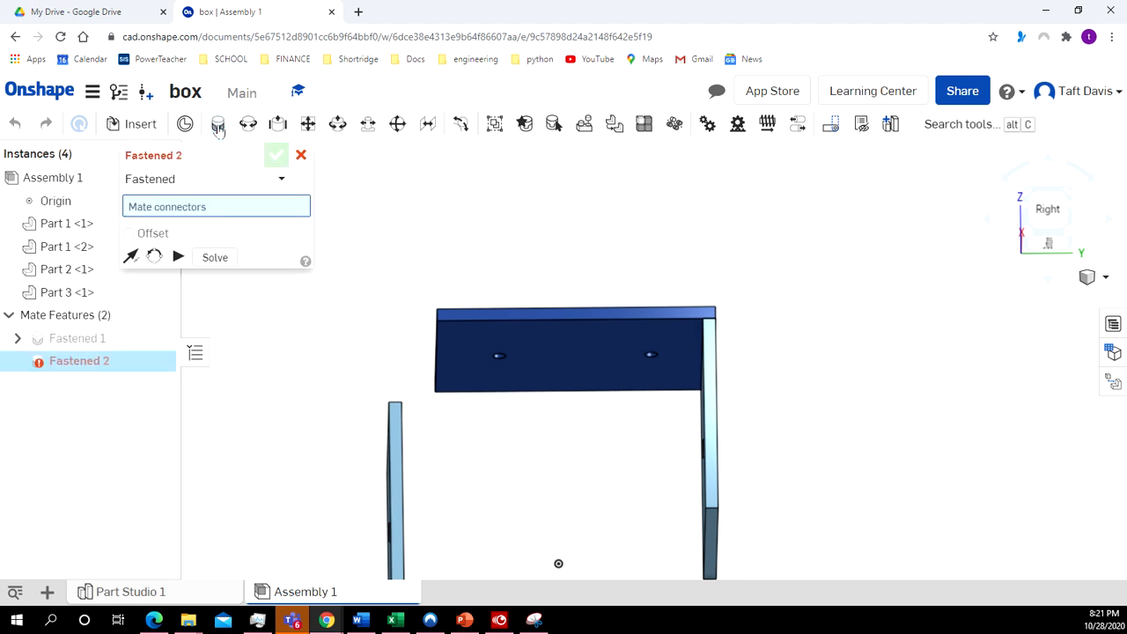
click(438, 361)
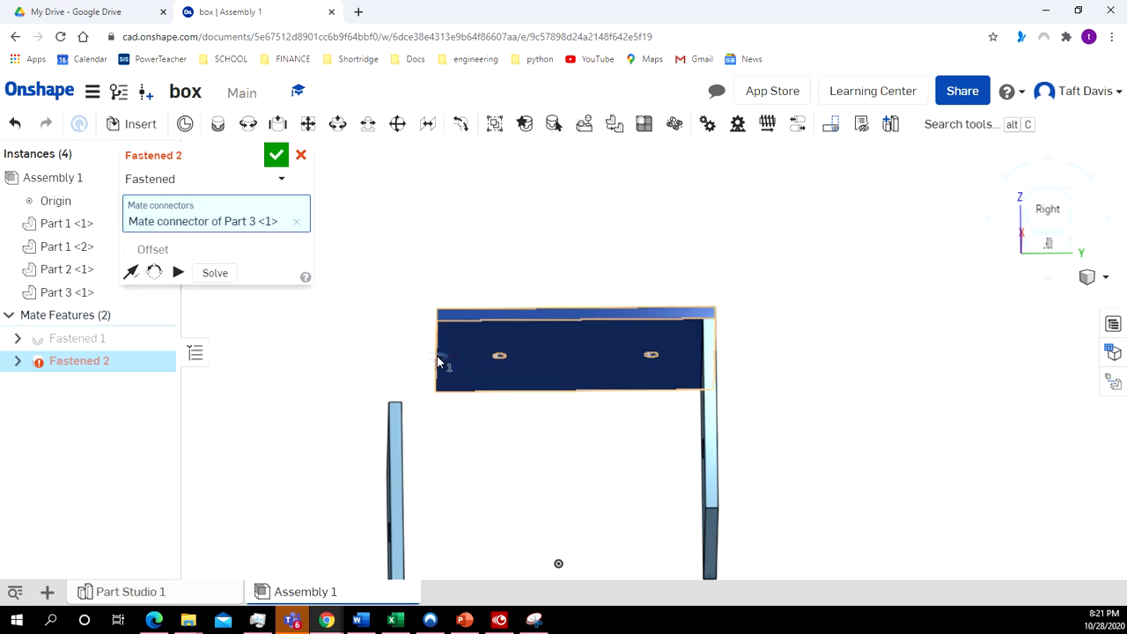
right_drag(417, 283, 418, 318)
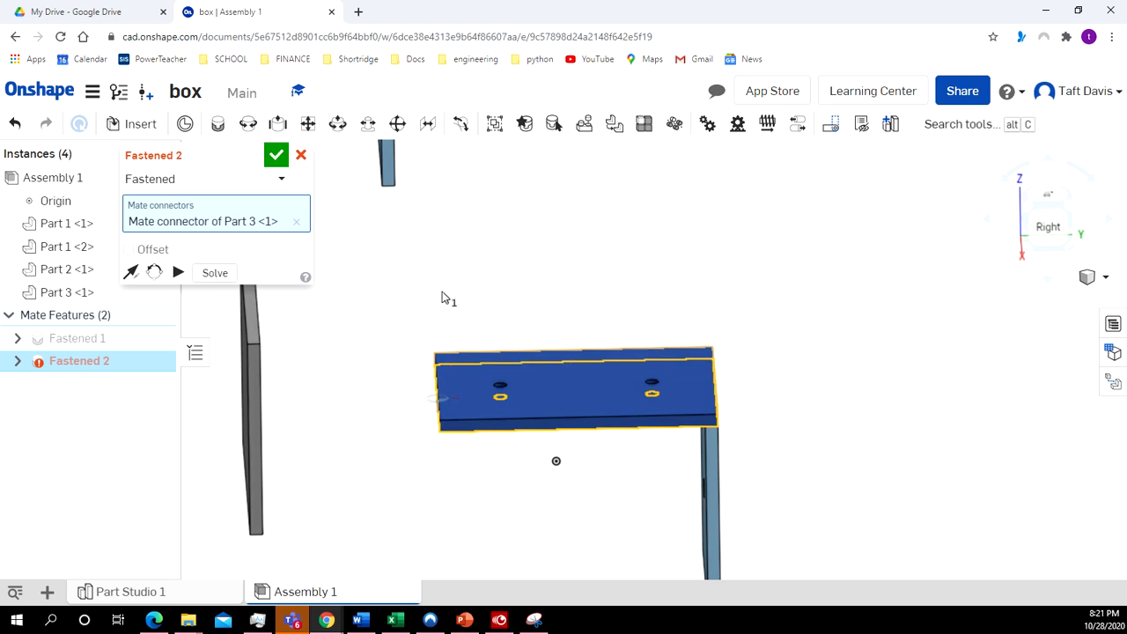
middle_drag(443, 299, 450, 537)
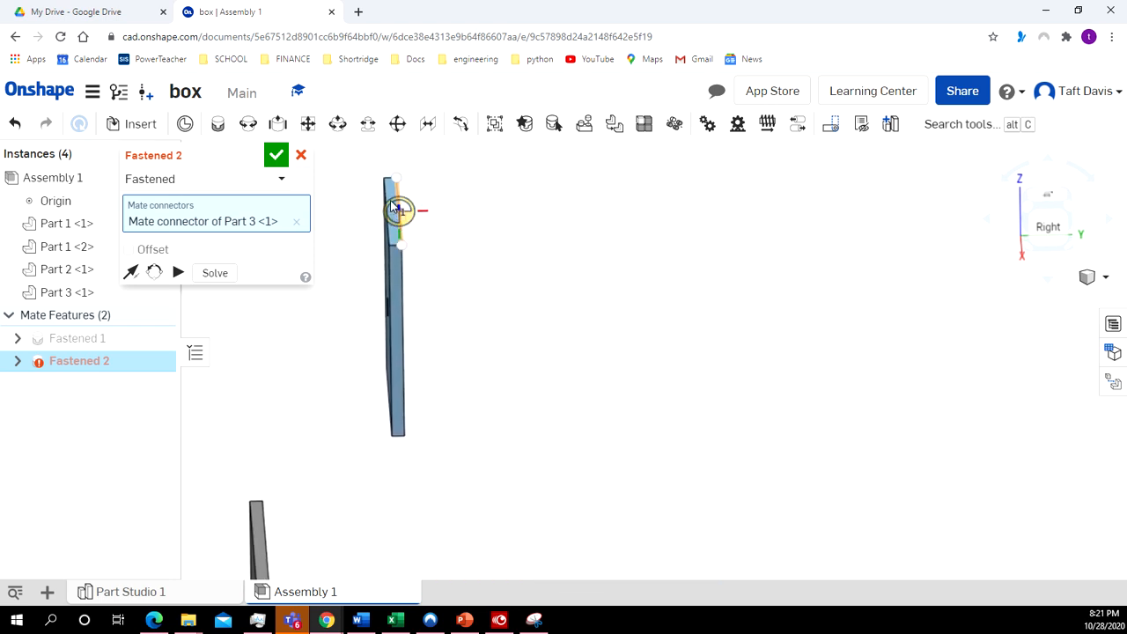
scroll(445, 233, up, 3)
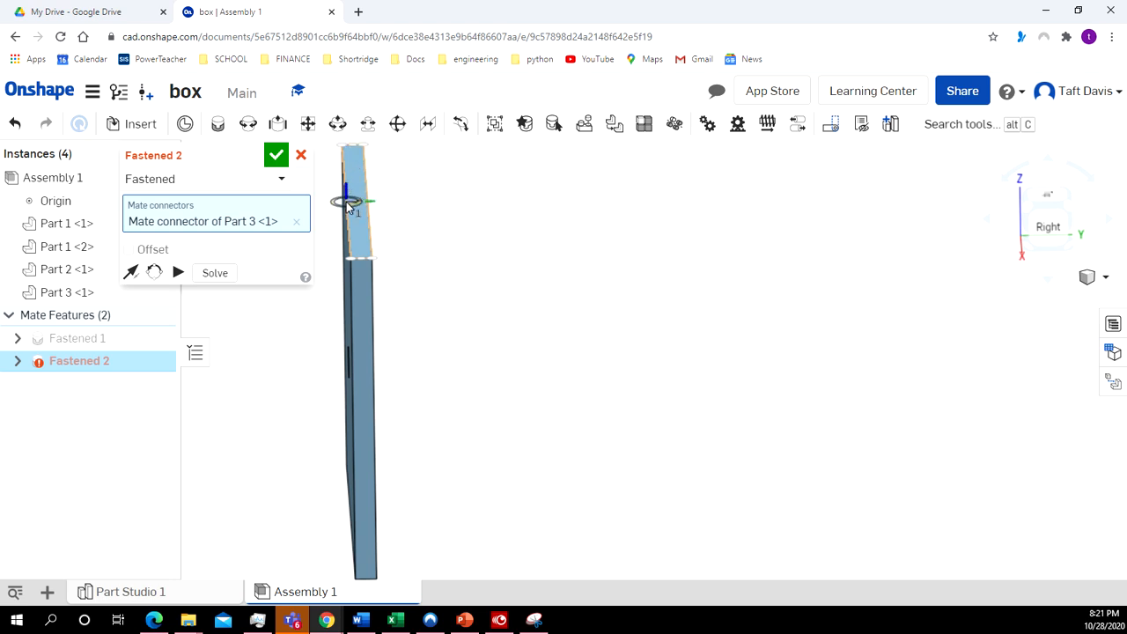
click(347, 205)
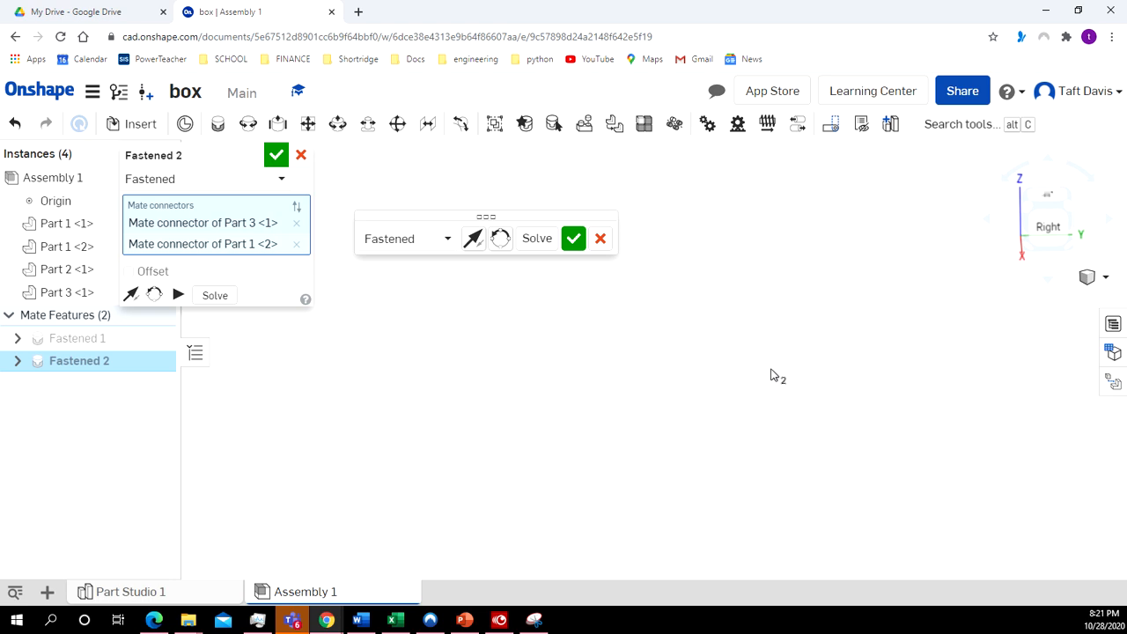
Check the joint between Part 3 <1> and Part 1 <2> in isometric view and from the side, and accept the Fastened mate
click(1106, 278)
click(1087, 299)
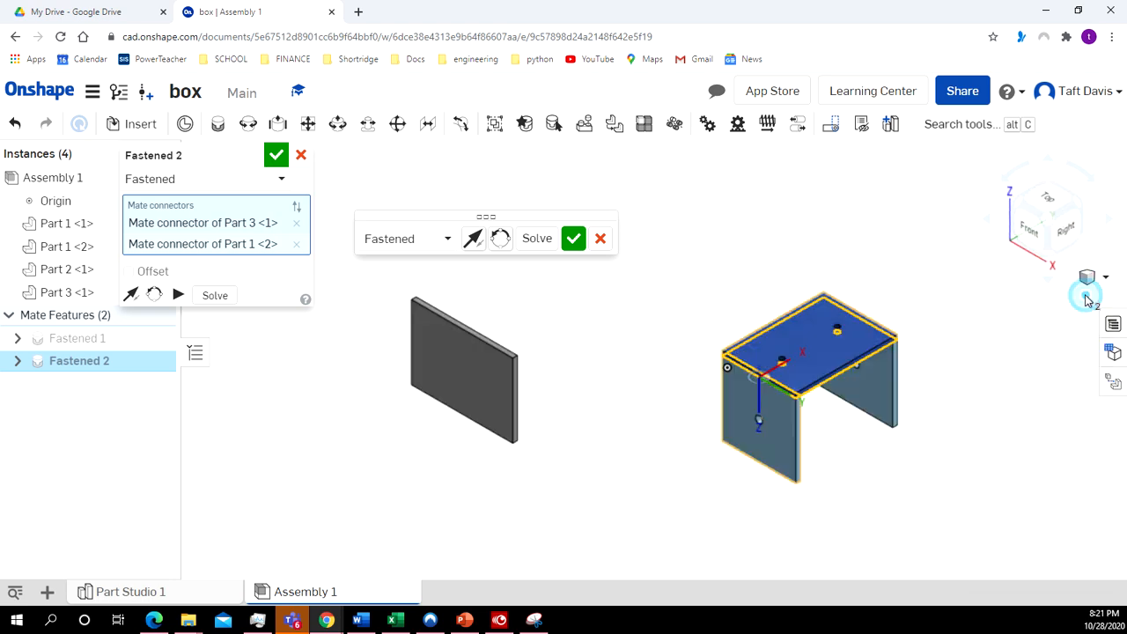
scroll(903, 355, up, 5)
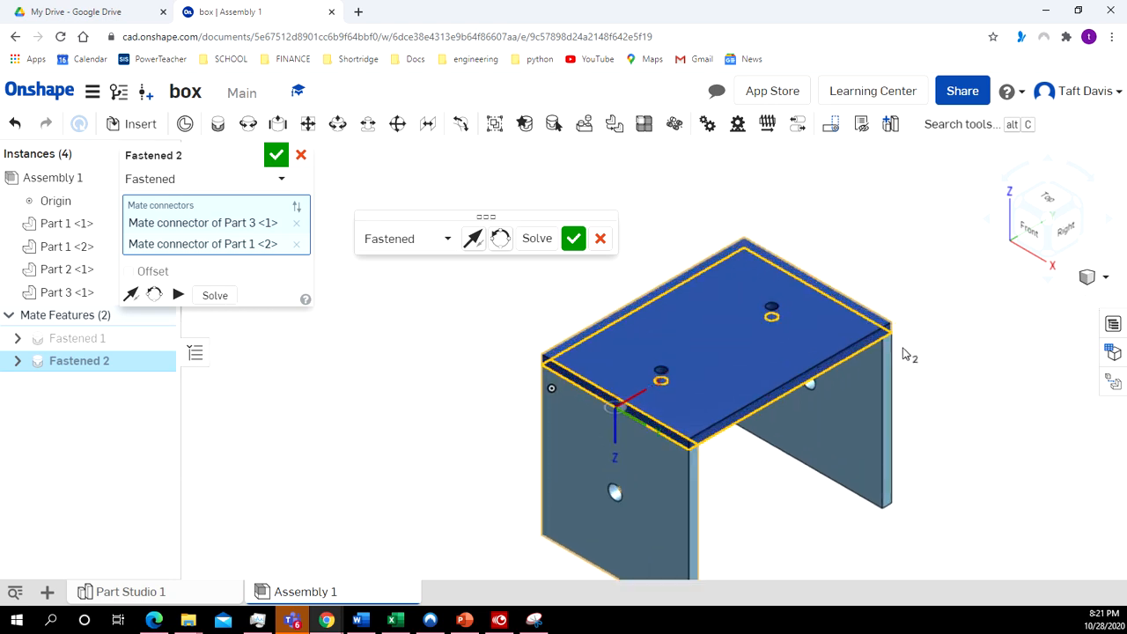
right_drag(903, 355, 845, 328)
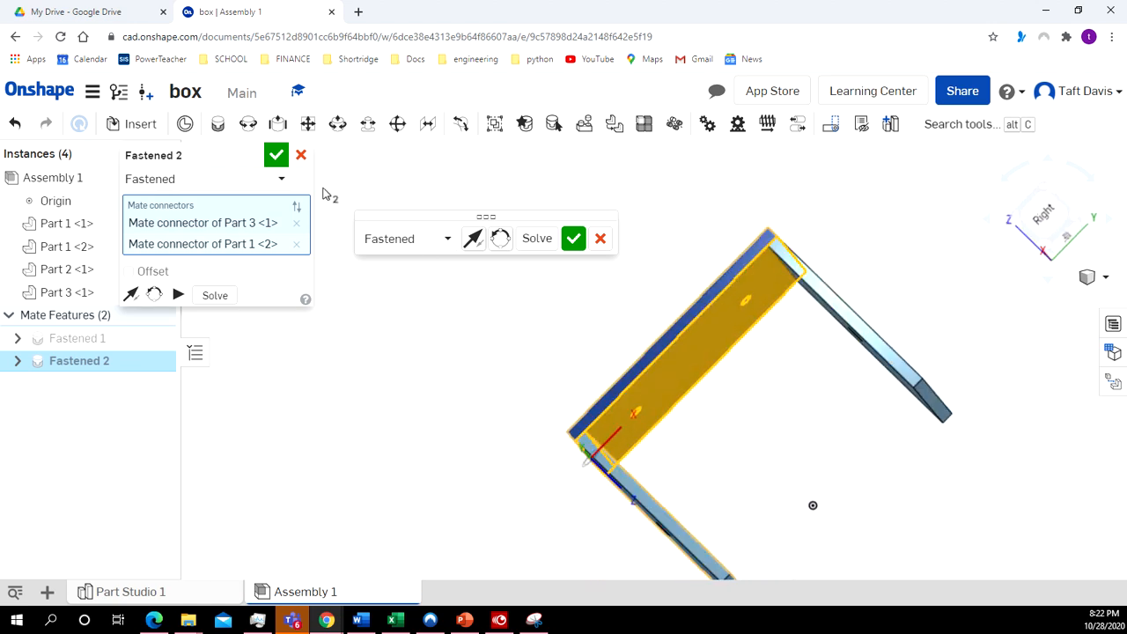
click(279, 158)
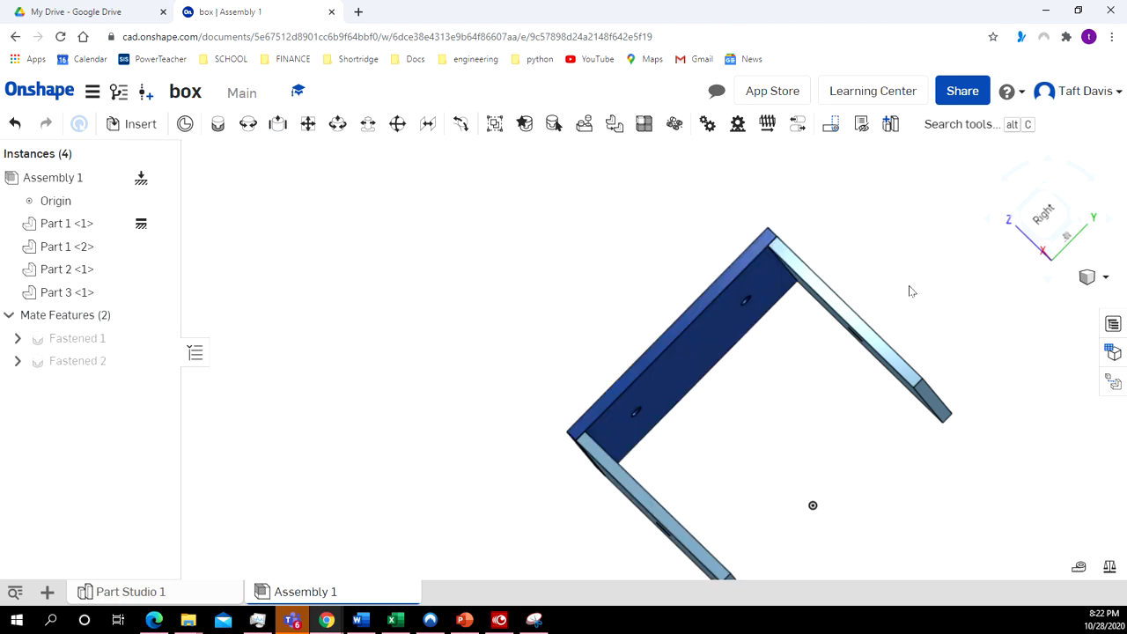
Fasten the midpoint of Part 1 <1>'s outer bottom edge to the midpoint of the short edge on Part 2 <1>'s large face
right_drag(923, 278, 935, 303)
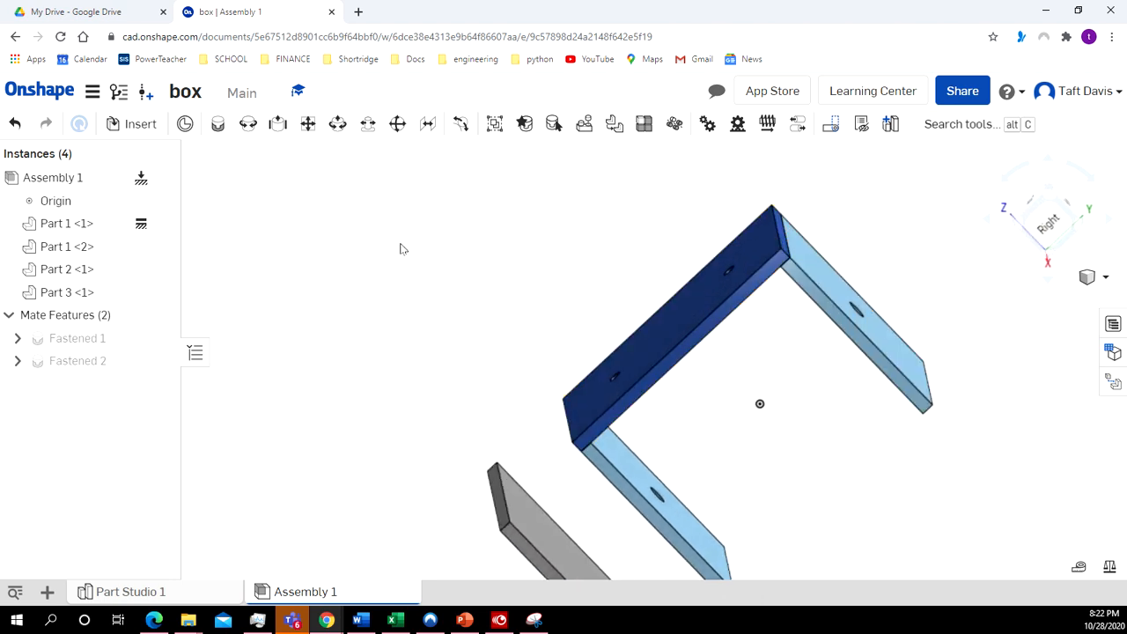
click(218, 125)
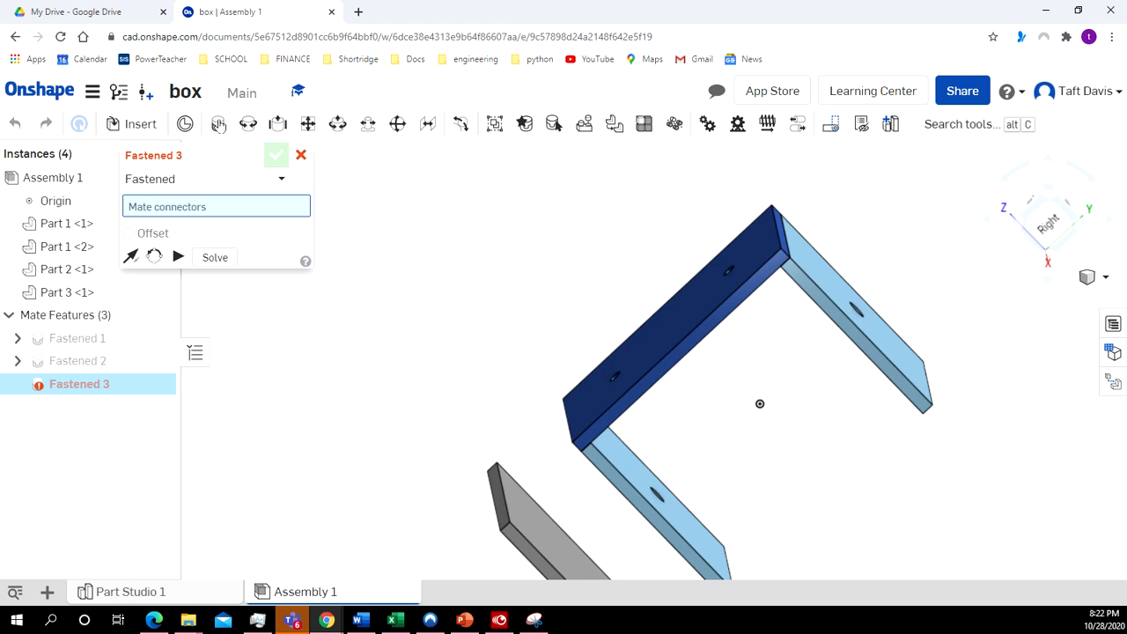
right_drag(870, 446, 812, 399)
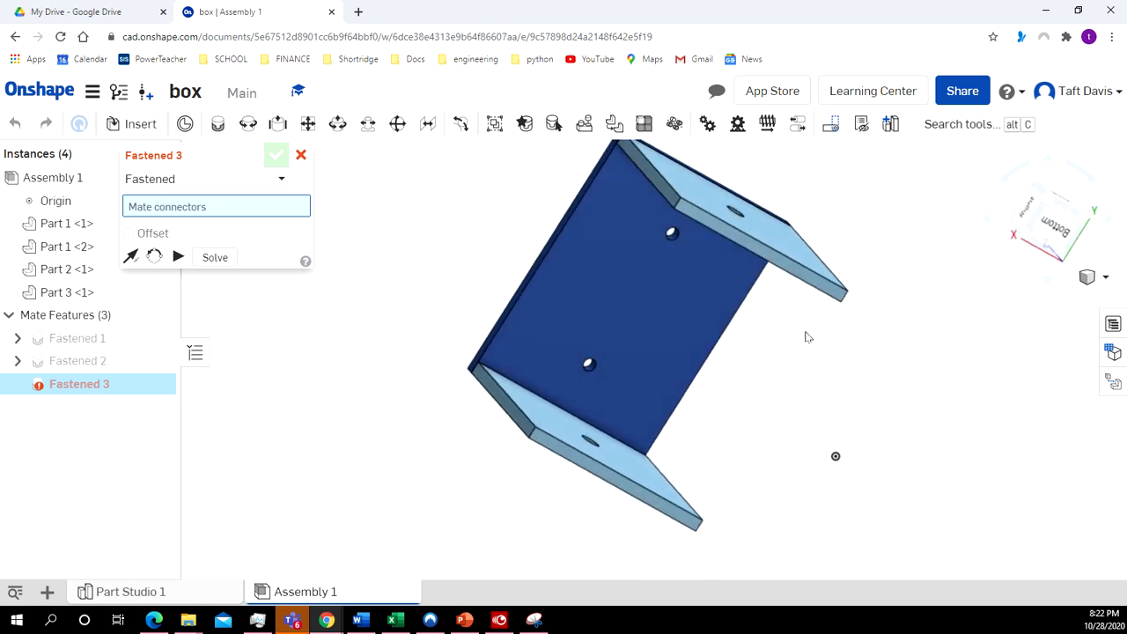
scroll(779, 258, up, 5)
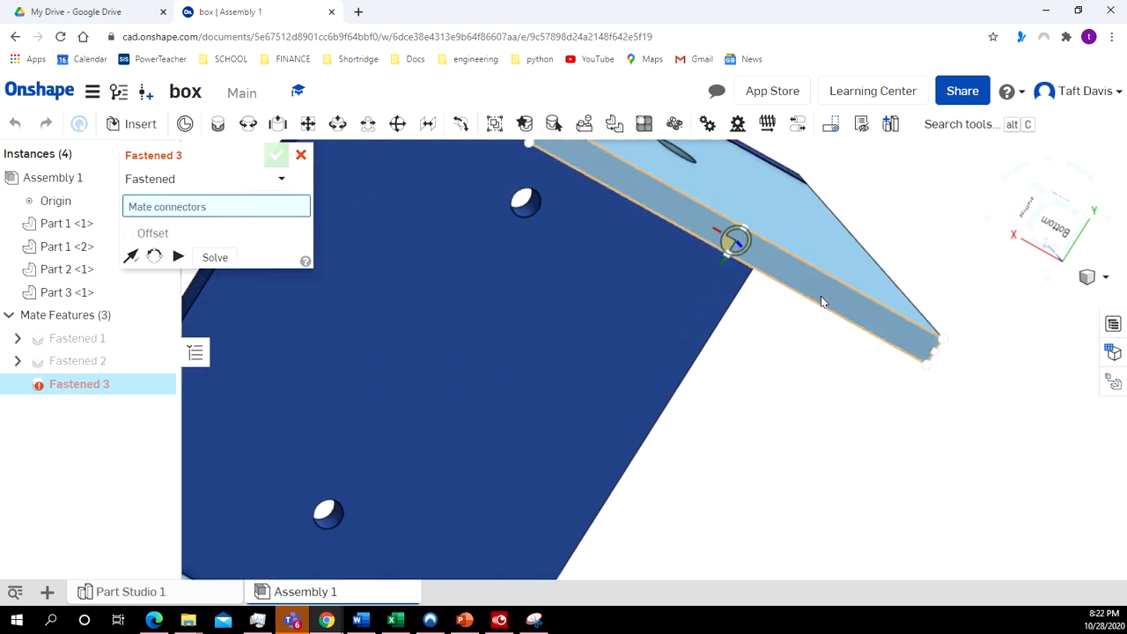
click(743, 230)
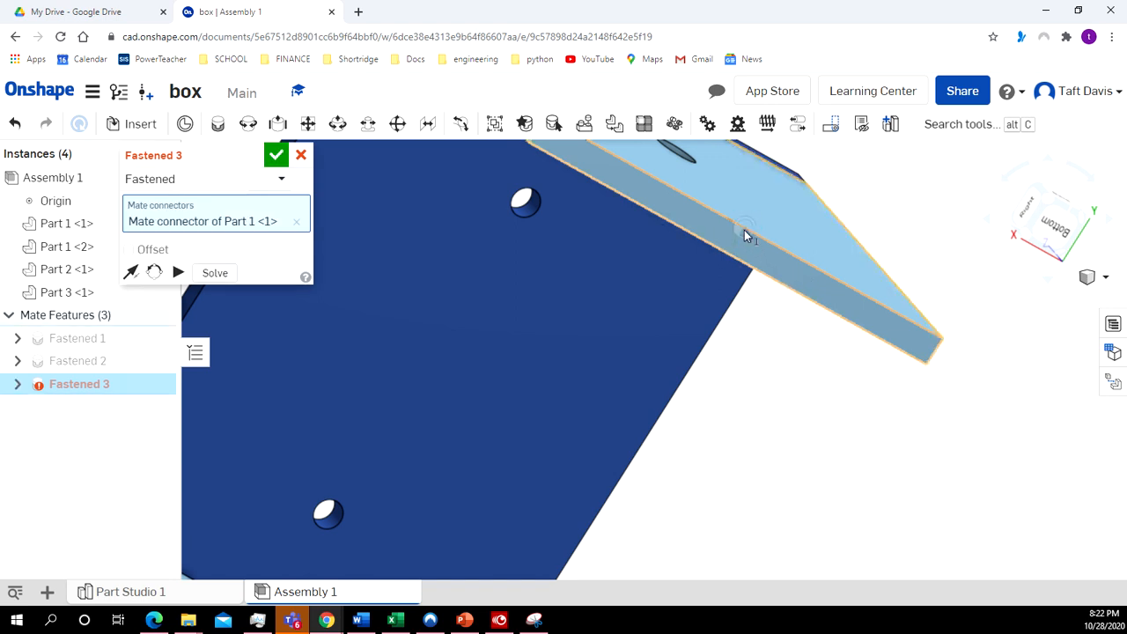
scroll(759, 297, down, 3)
scroll(757, 297, down, 5)
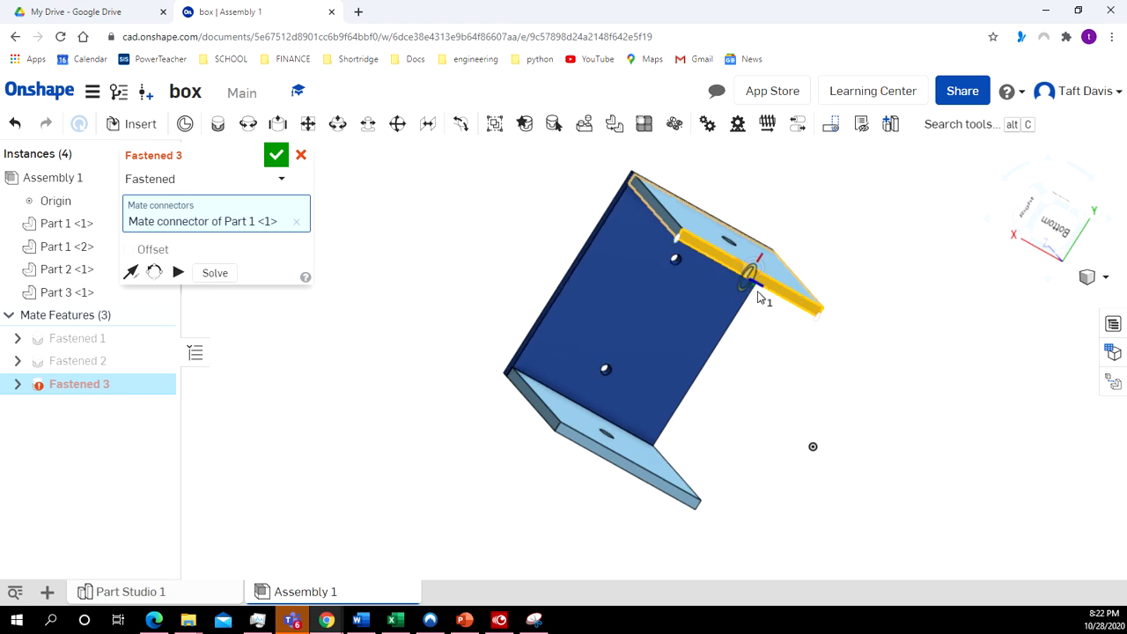
right_drag(844, 496, 831, 398)
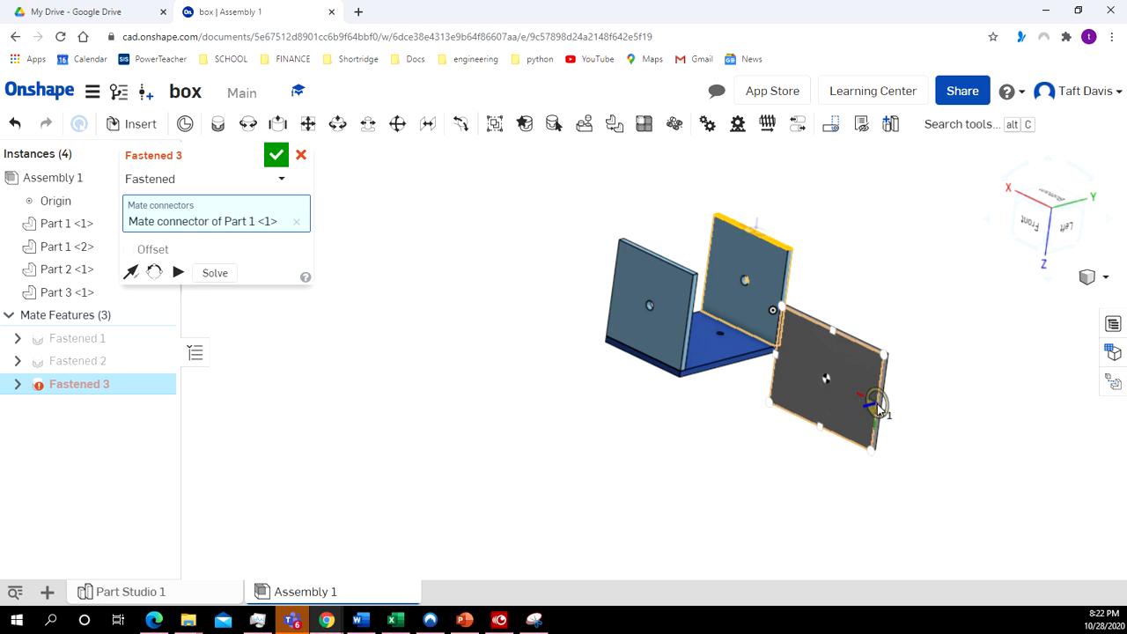
click(877, 403)
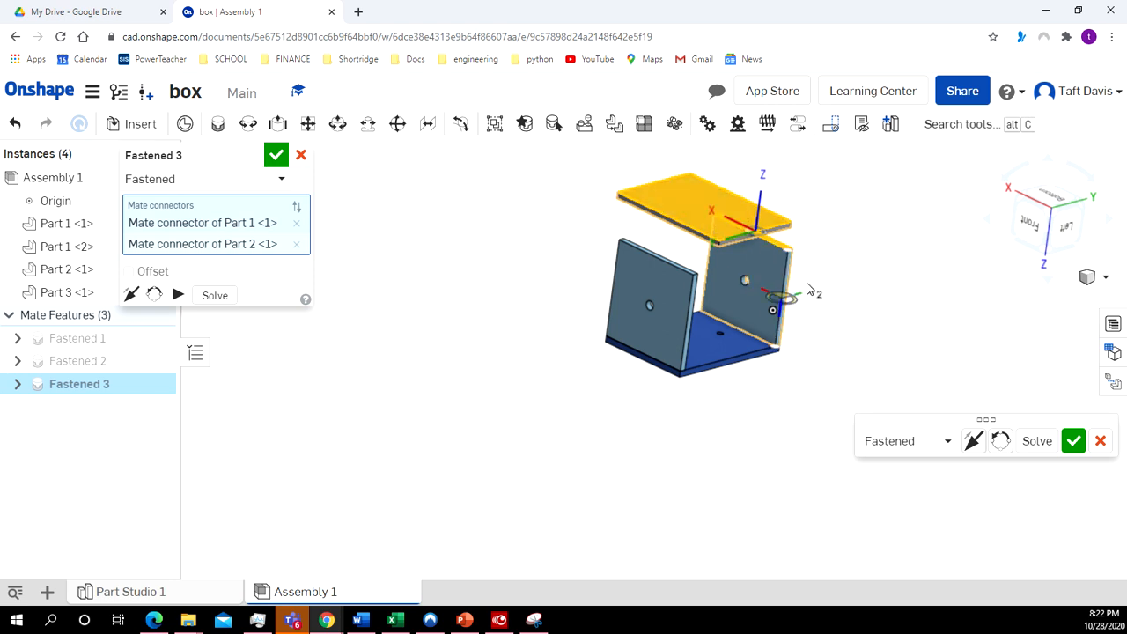
Flip the primary axis of Part 2 <1>'s mate, reorient its secondary axis so the panel spans both side panels, and accept the mate
scroll(807, 289, up, 5)
mouse_move(818, 262)
right_down()
mouse_move(830, 317)
mouse_move(804, 268)
right_up()
middle_drag(804, 269, 805, 352)
right_drag(816, 300, 818, 272)
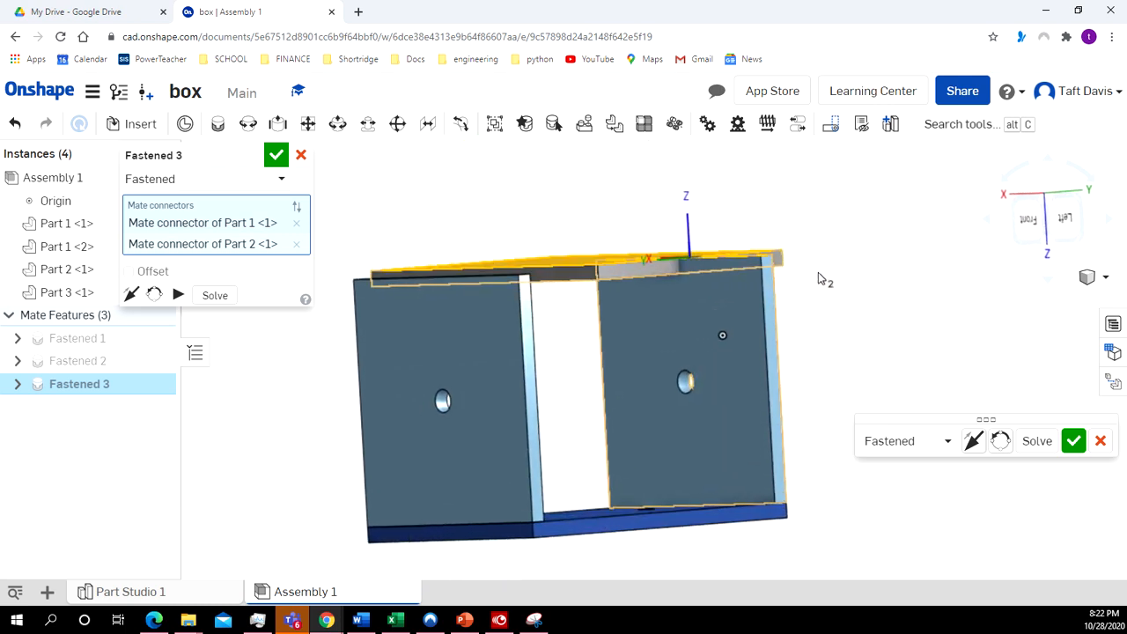
click(130, 295)
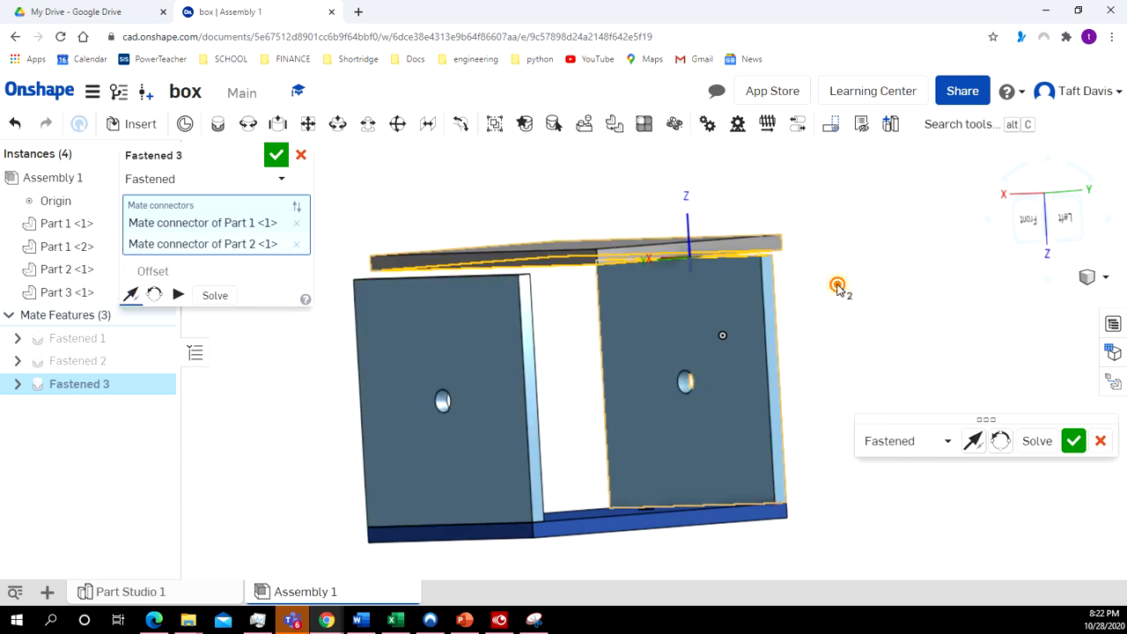
right_drag(837, 285, 842, 310)
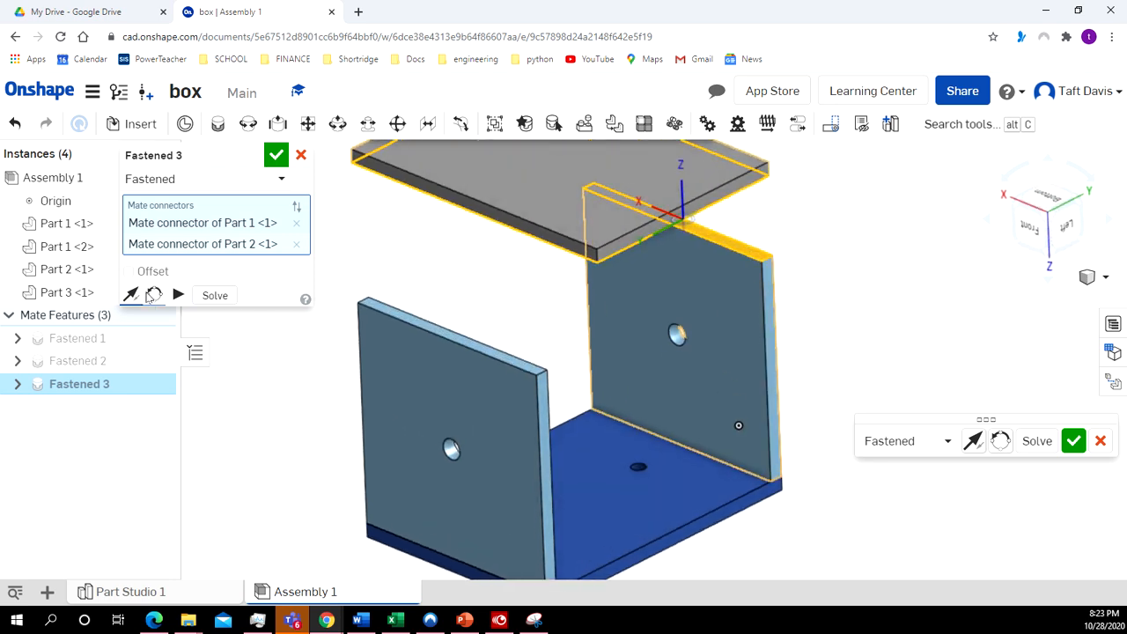
click(153, 295)
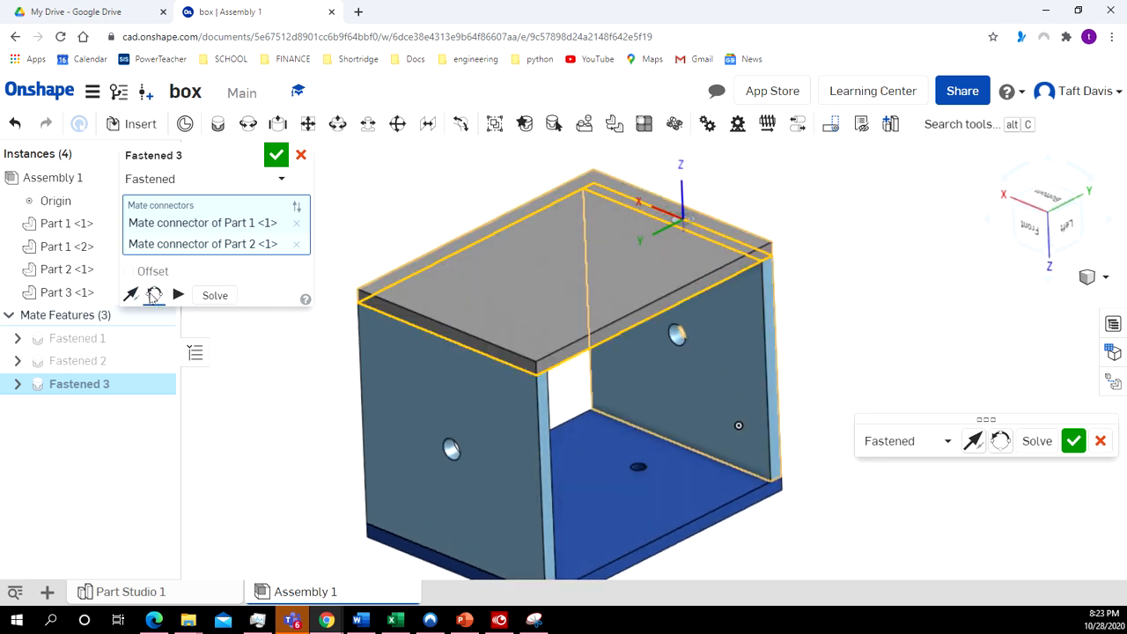
click(275, 155)
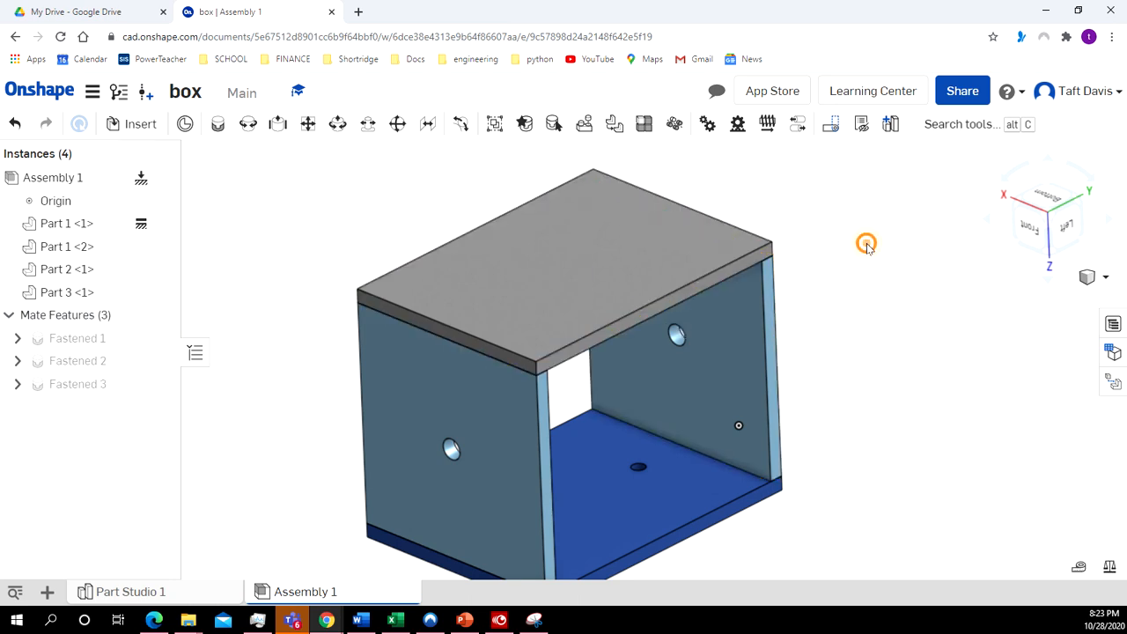
Insert one instance of Part 4 from Part Studio 1 into the assembly, placing it in the empty space beside the box
right_drag(867, 245, 919, 398)
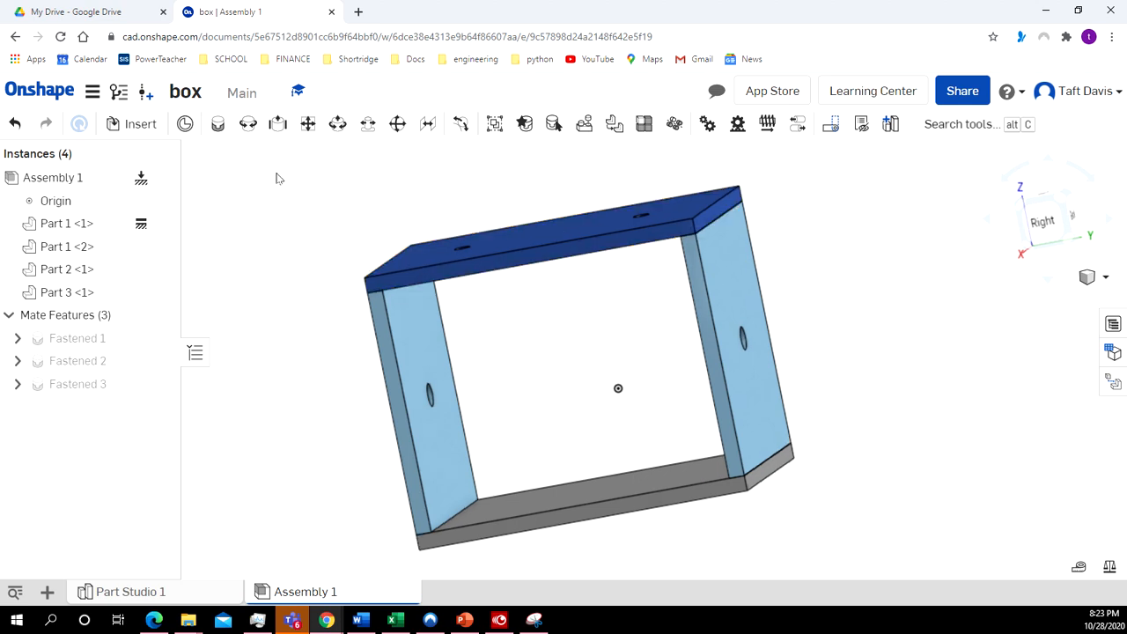
click(141, 124)
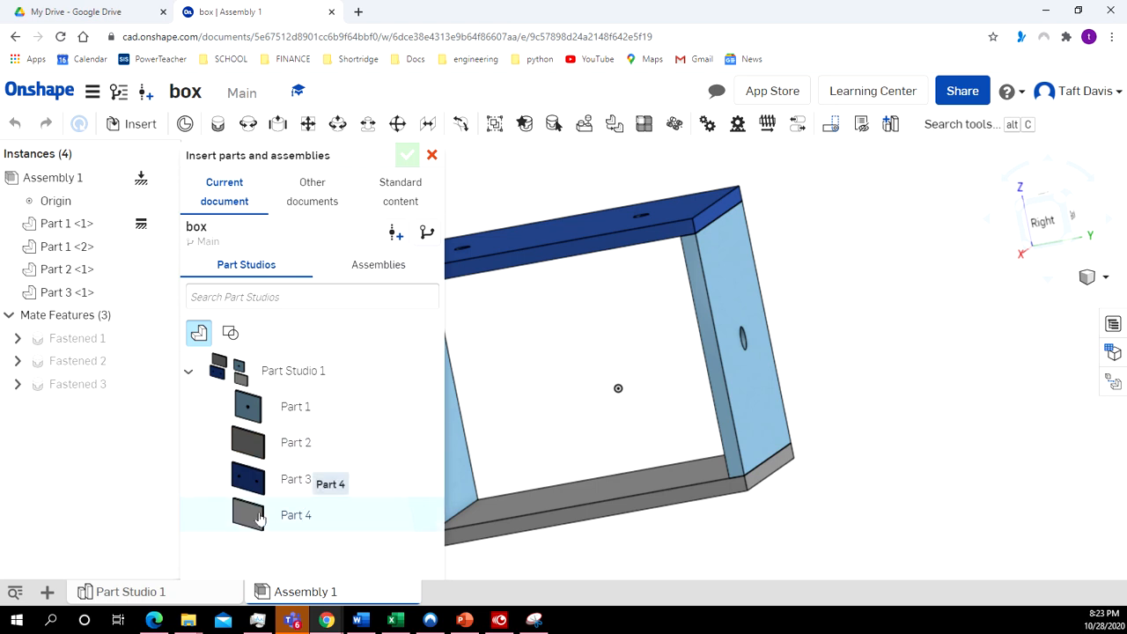
click(259, 519)
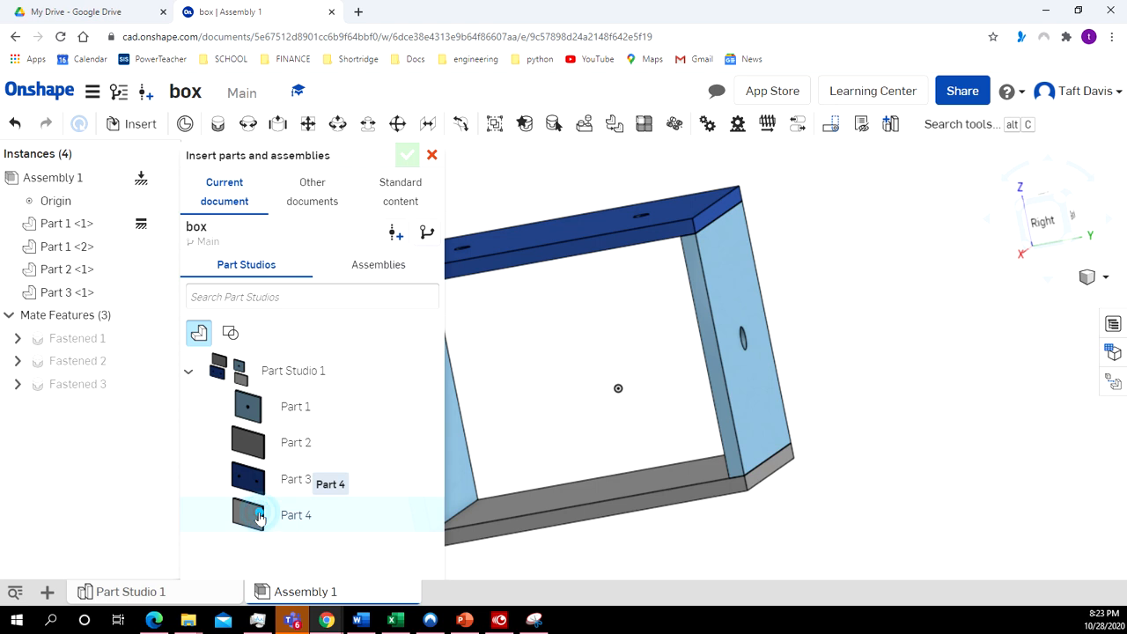
click(948, 407)
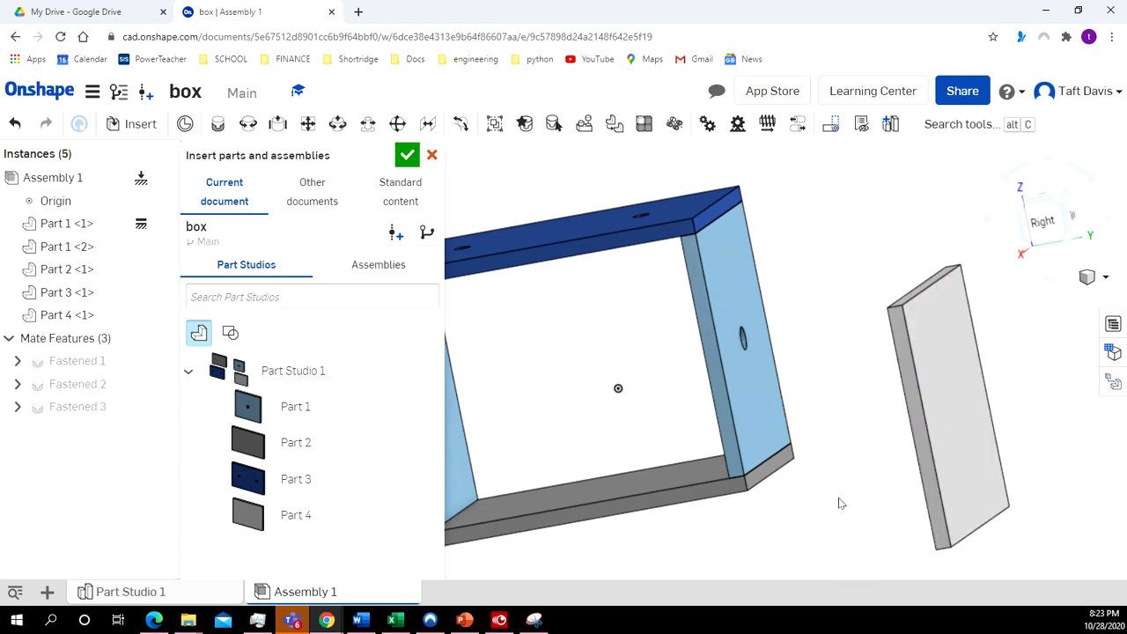
click(406, 156)
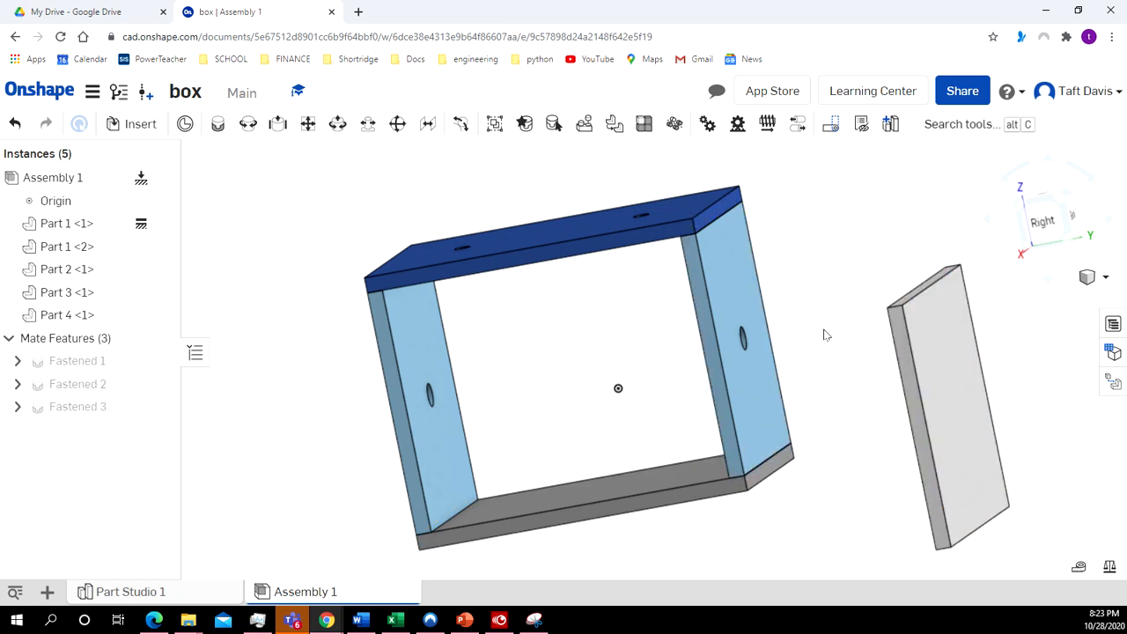
Fasten the midpoint of Part 4 <1>'s narrow side-face edge to the midpoint of Part 1 <2>'s inner-face edge along the box's open back
right_drag(815, 310, 675, 334)
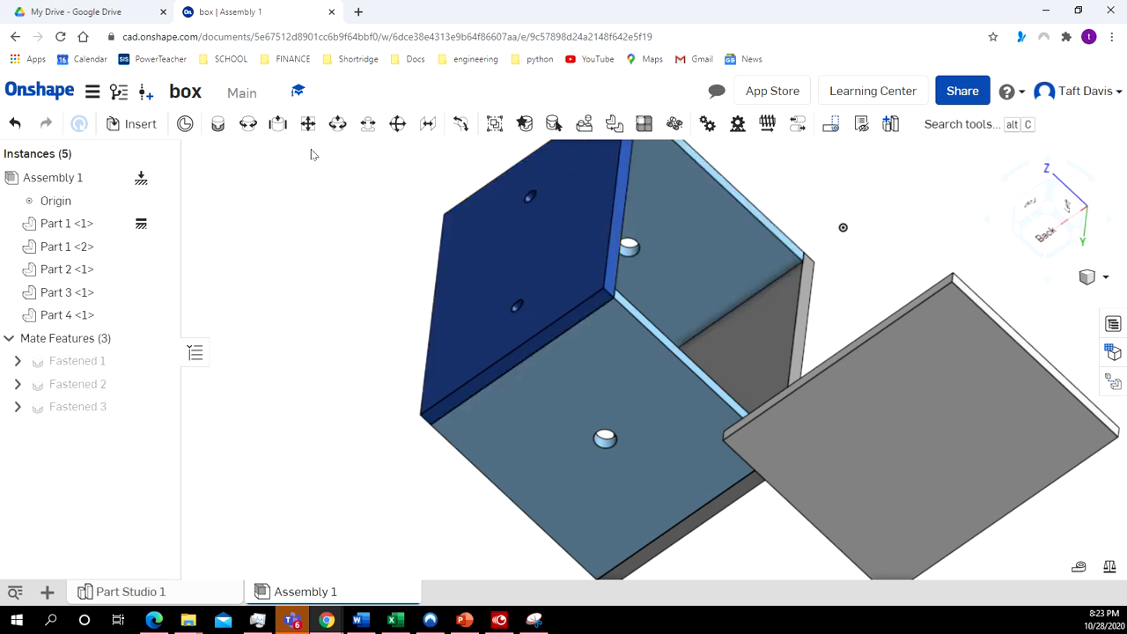
click(219, 128)
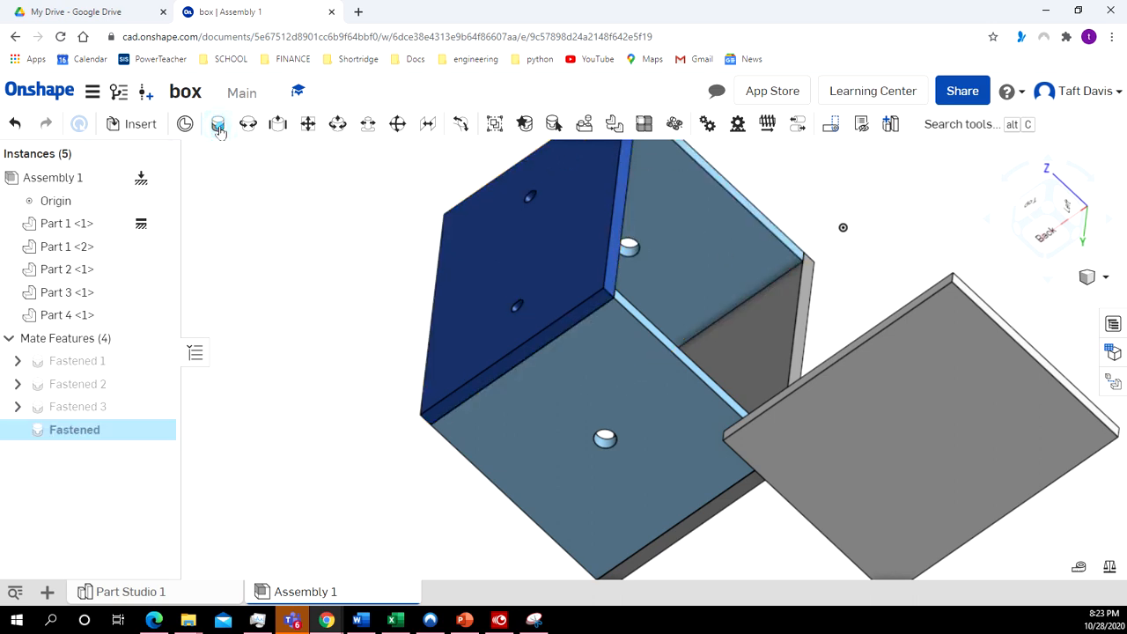
scroll(1008, 349, up, 3)
scroll(1017, 355, up, 2)
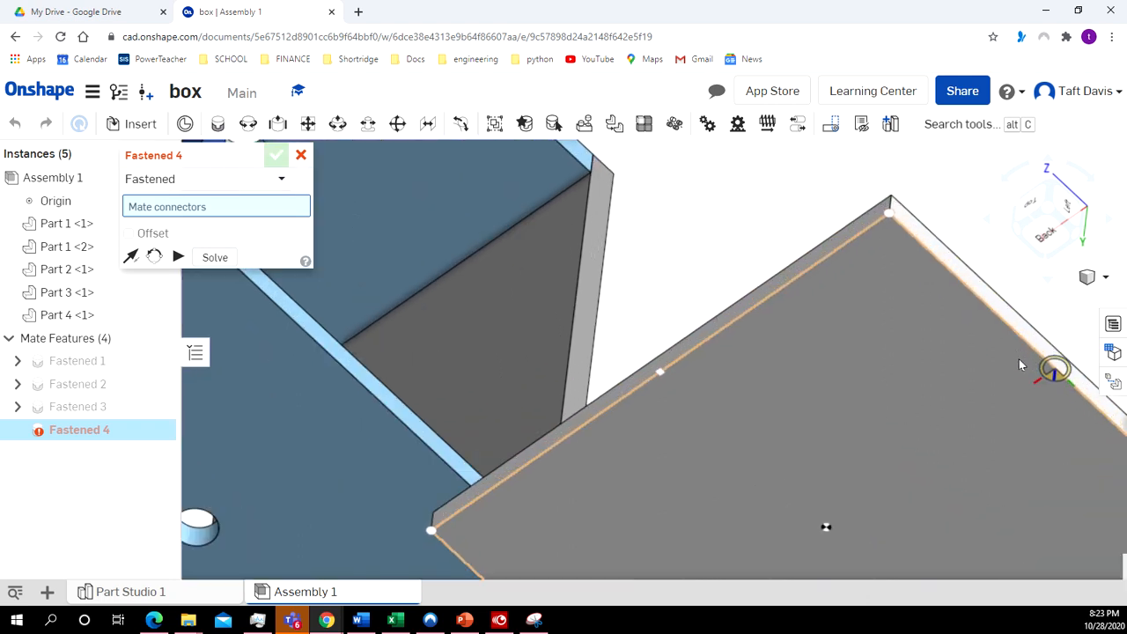
scroll(1026, 343, up, 2)
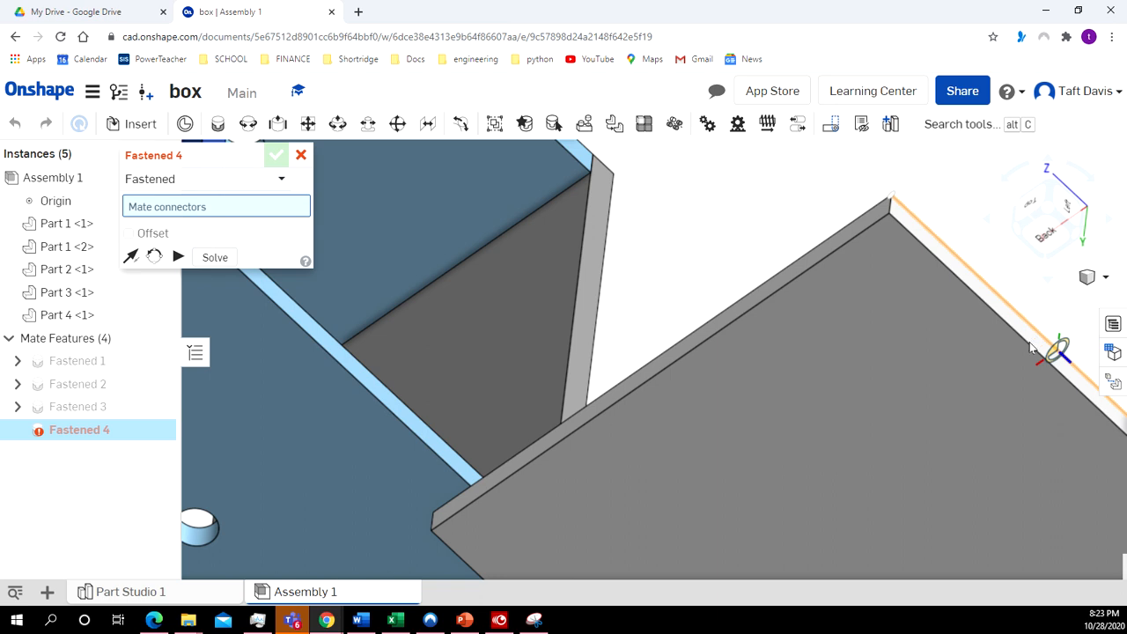
right_drag(1034, 334, 1016, 356)
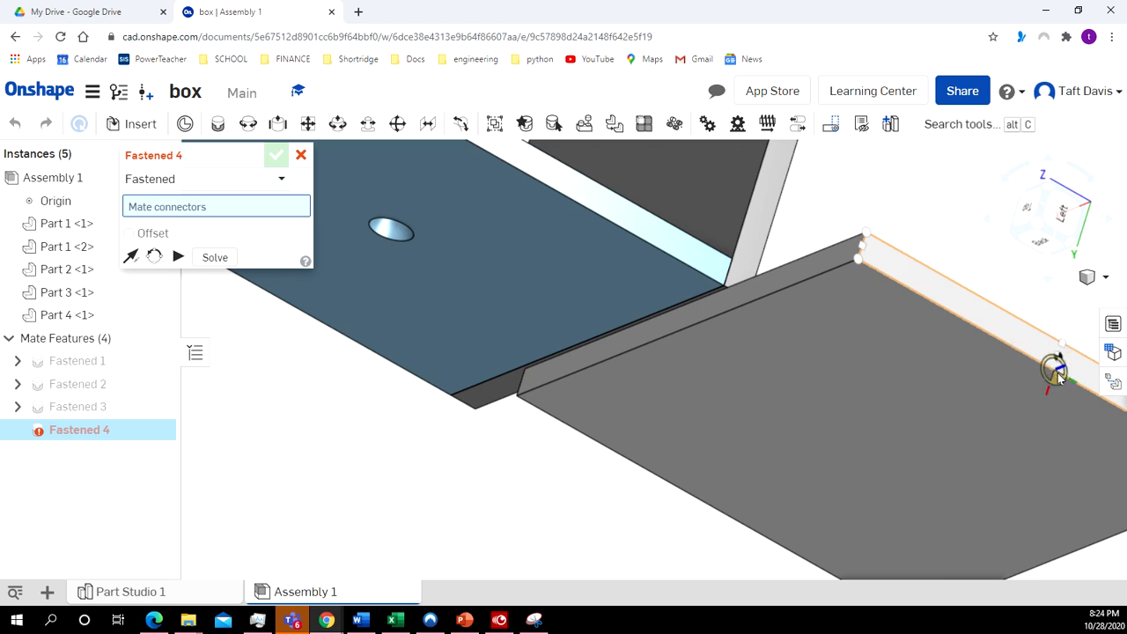
click(1055, 371)
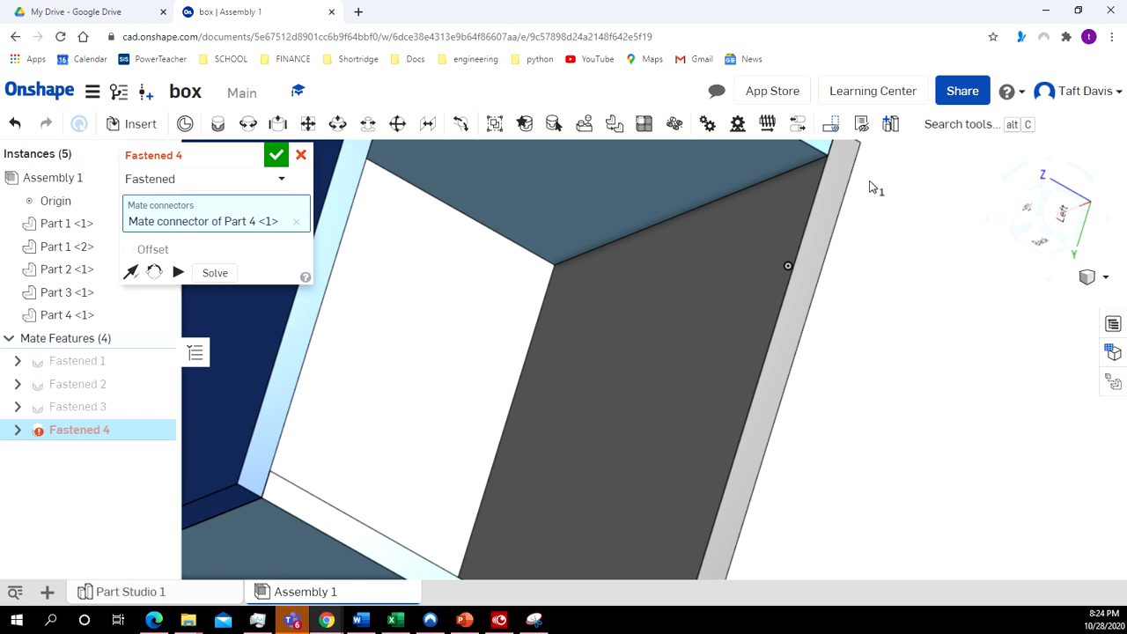
middle_drag(870, 187, 883, 348)
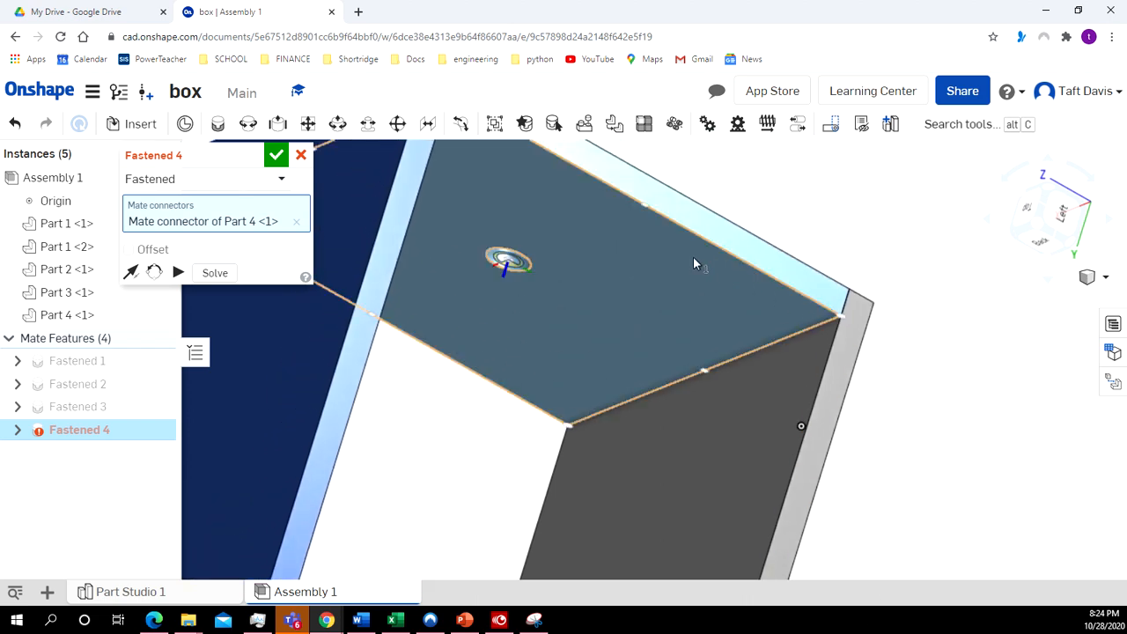
click(641, 206)
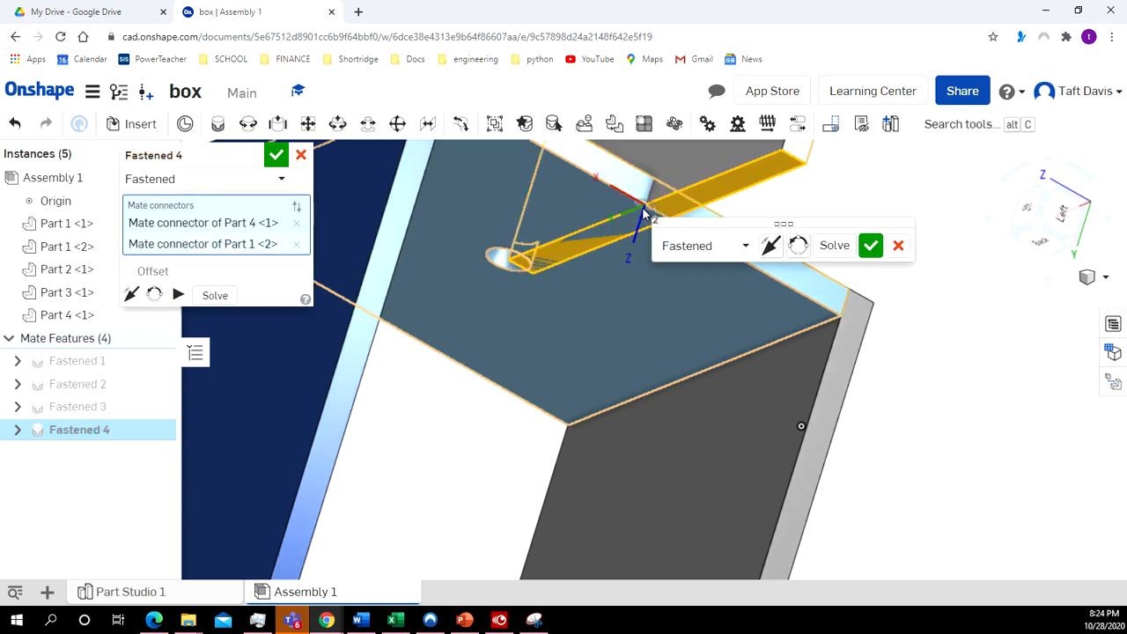
Reorient the secondary axis and flip the primary axis so Part 4 <1> covers the box's open back, and accept the mate in isometric view
scroll(942, 211, down, 3)
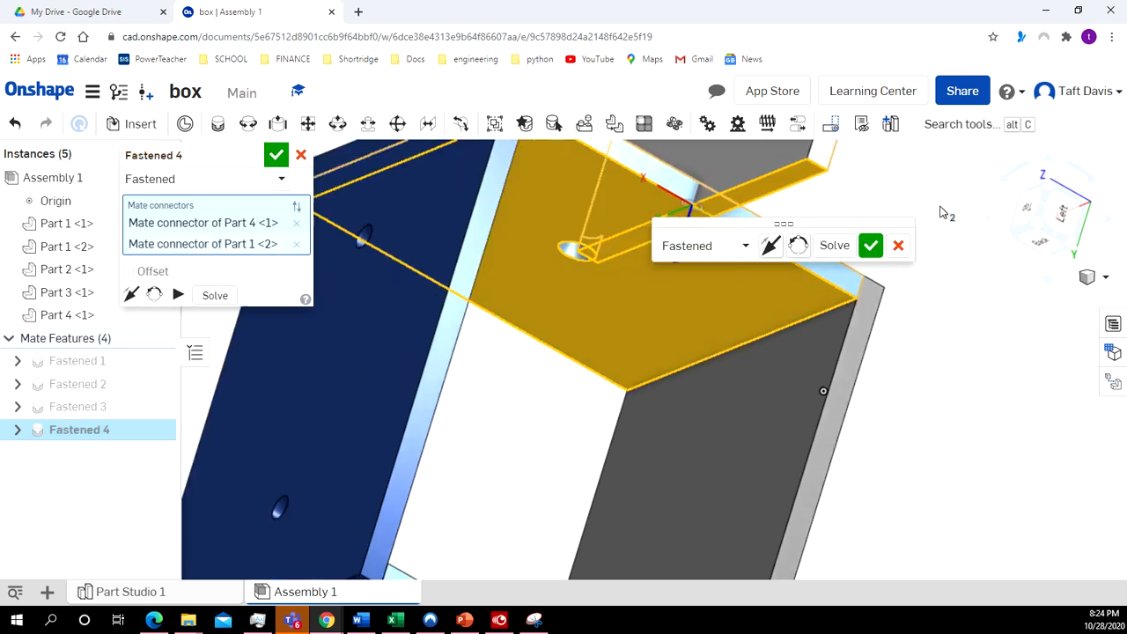
right_drag(940, 207, 895, 240)
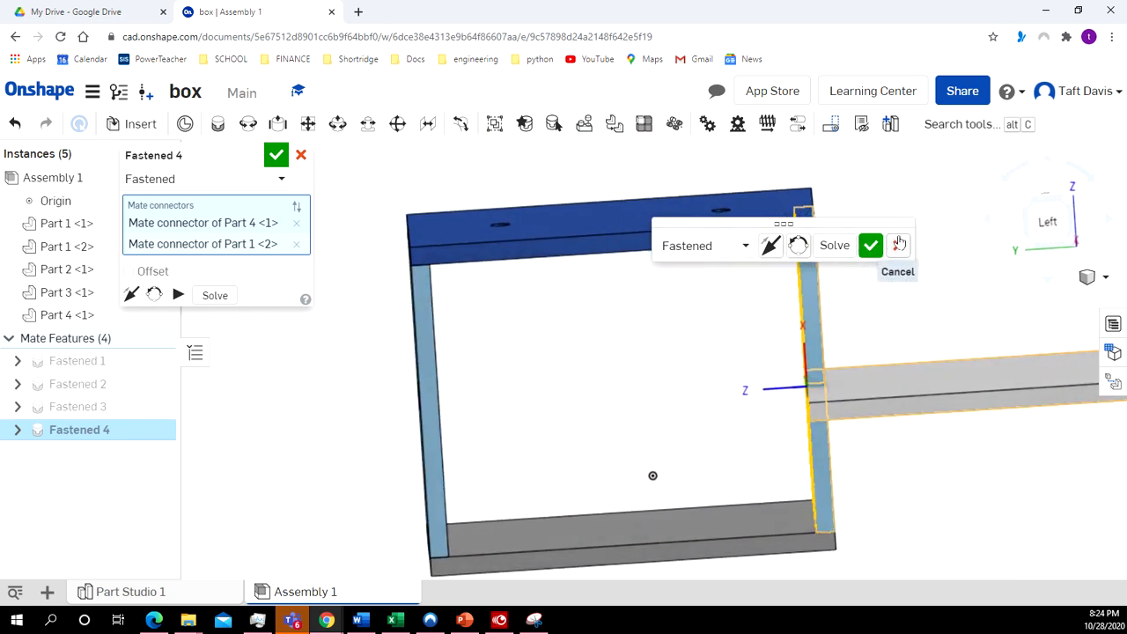
click(154, 296)
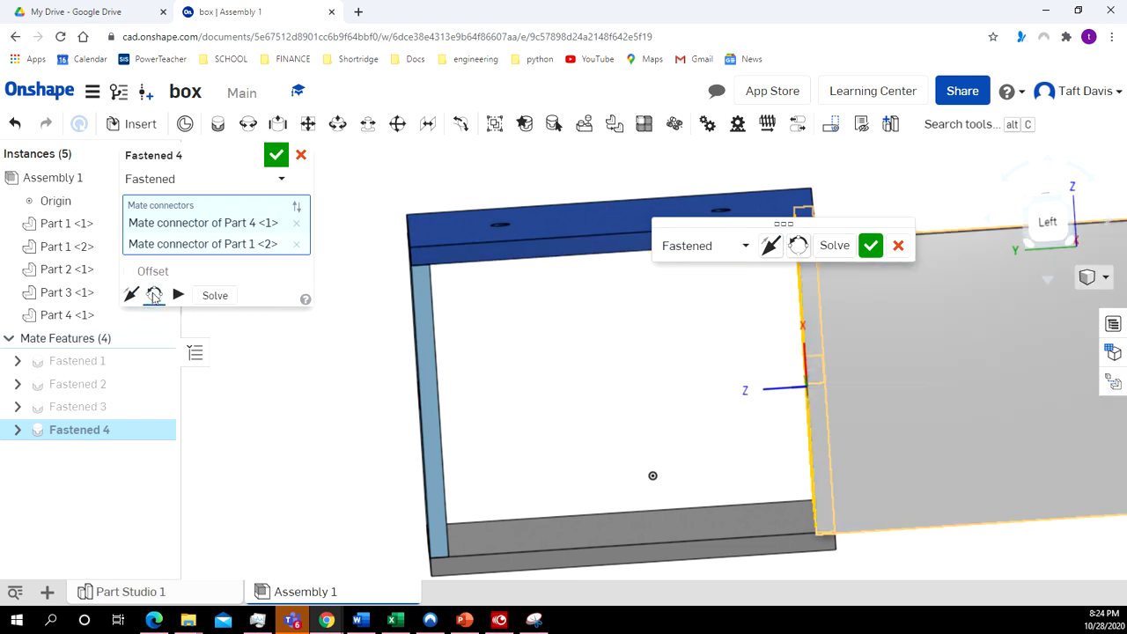
click(154, 296)
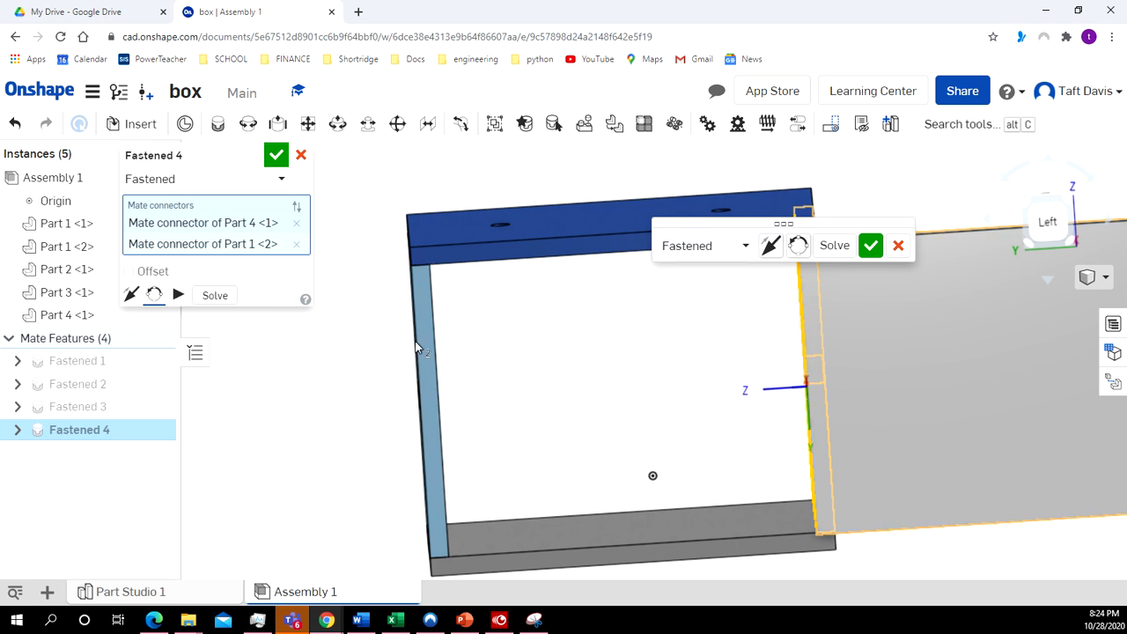
click(131, 295)
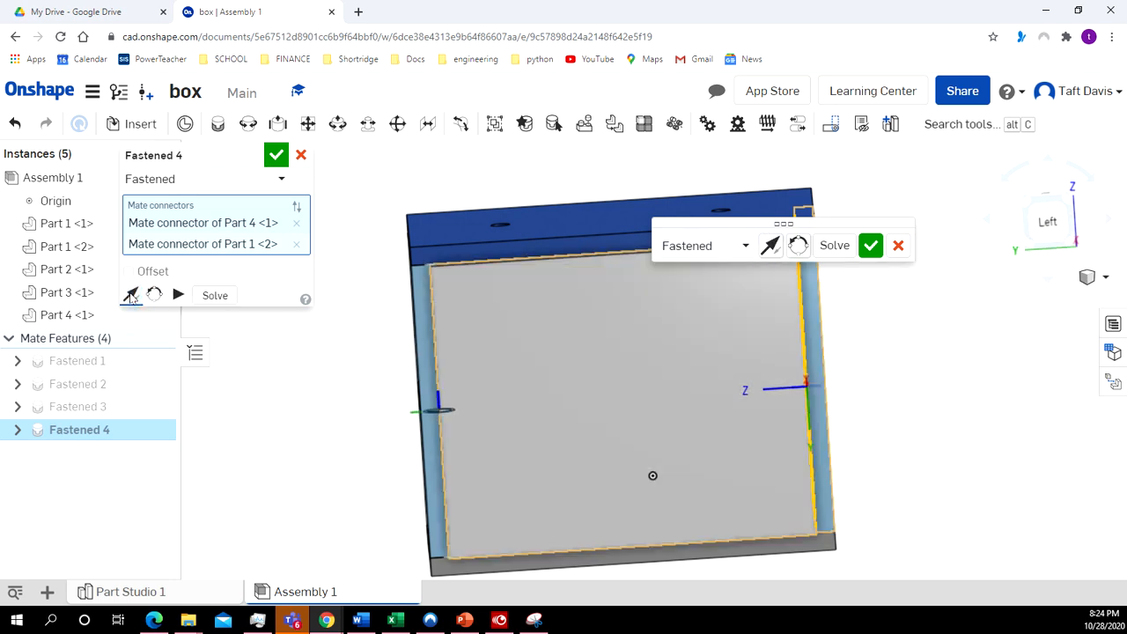
click(130, 295)
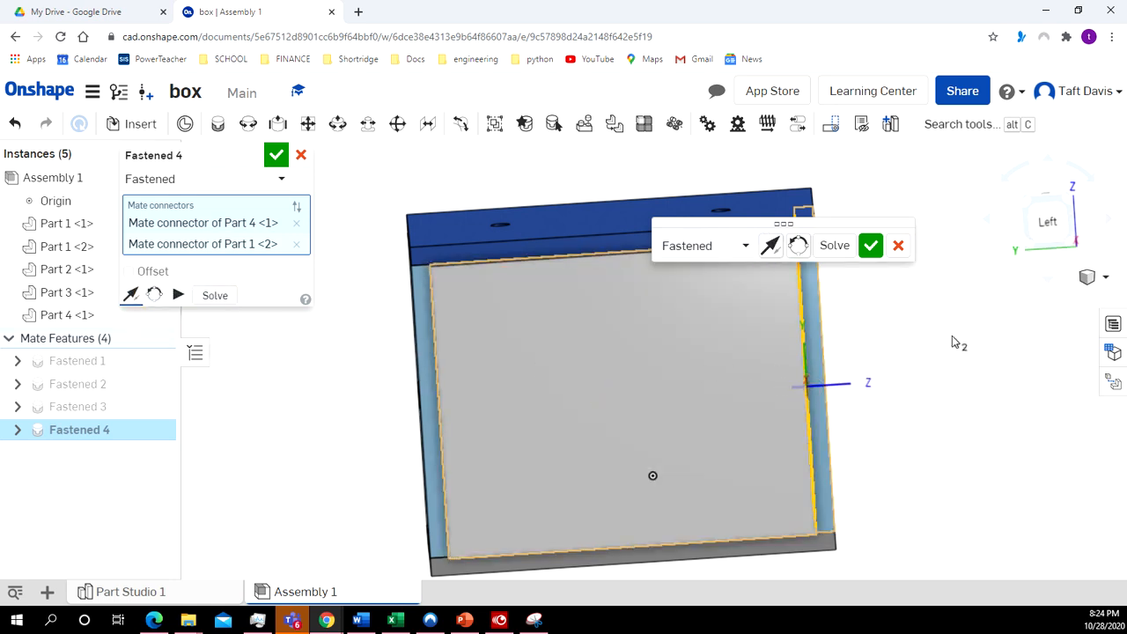
click(1106, 280)
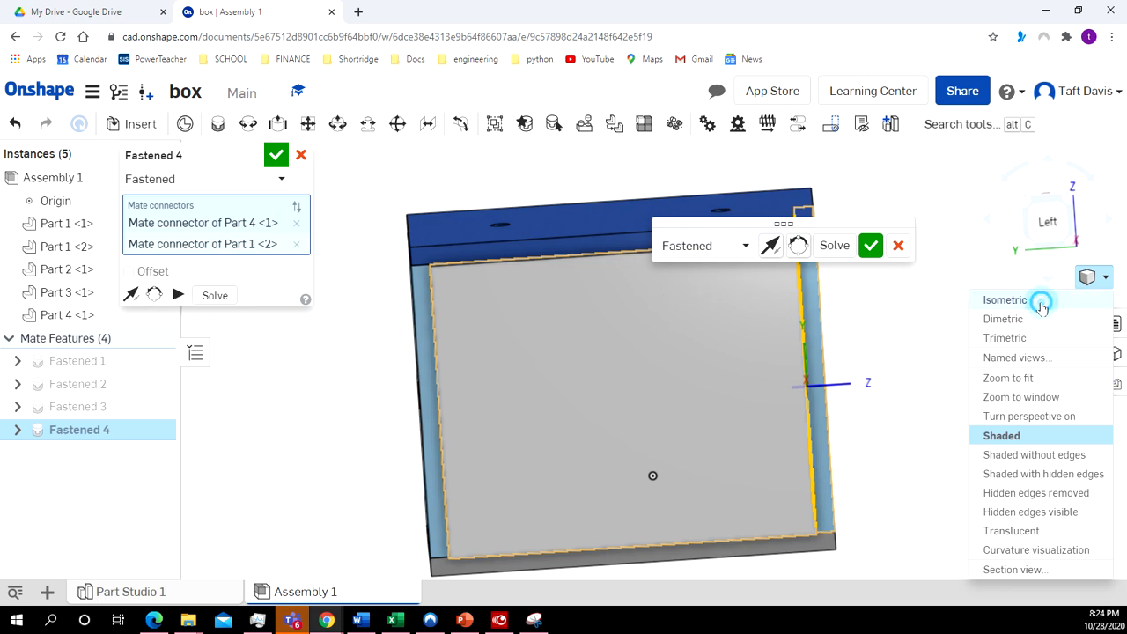
click(999, 300)
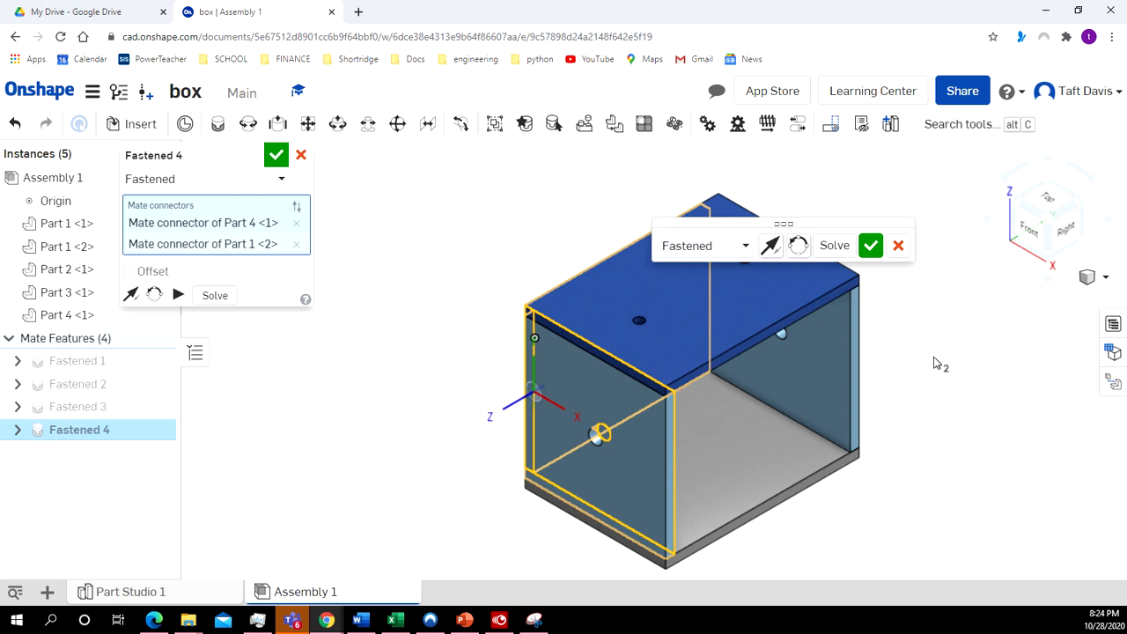
click(275, 155)
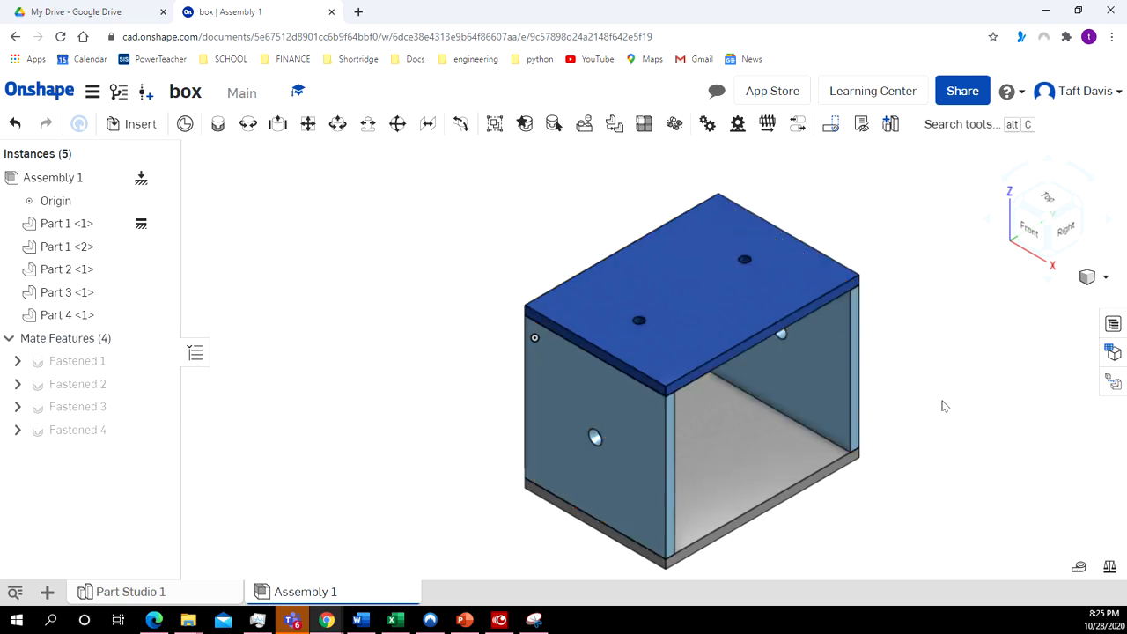
Reopen the Fastened 4 mate between Part 4 <1> and Part 1 <2> for editing and enable its offset
right_drag(944, 406, 1030, 402)
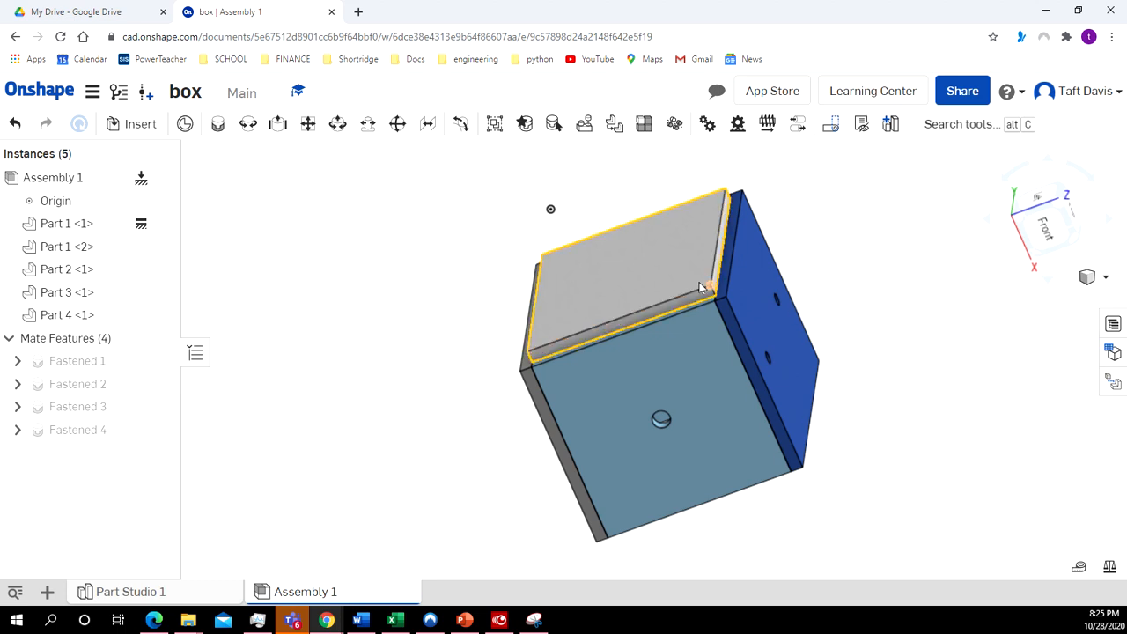
right_drag(924, 336, 910, 324)
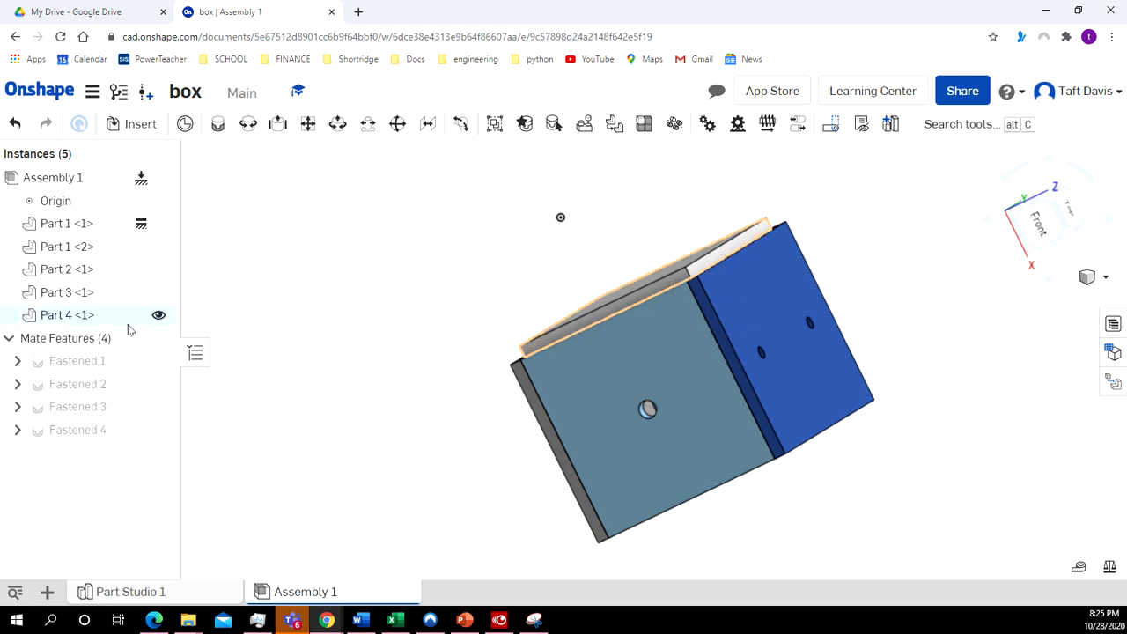
click(112, 431)
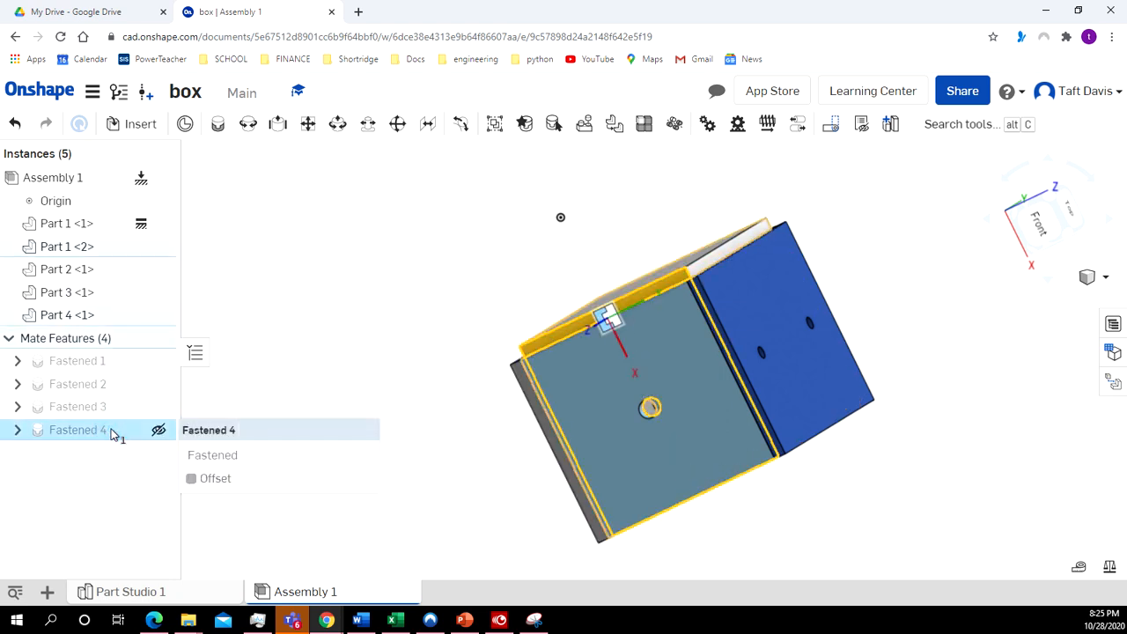
right_click(112, 432)
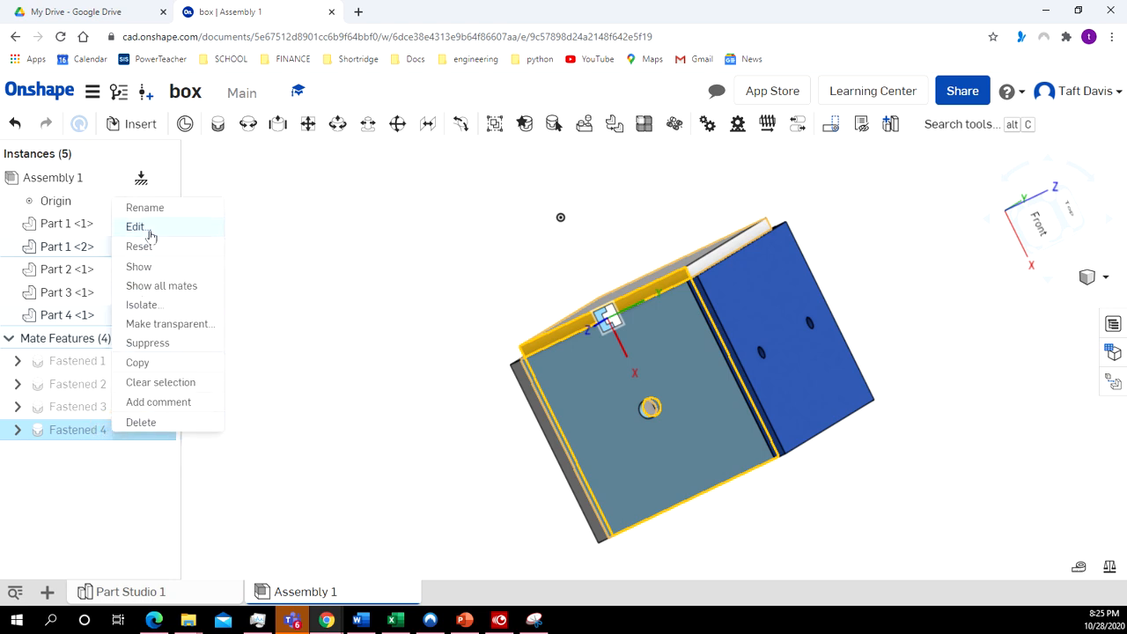
click(134, 227)
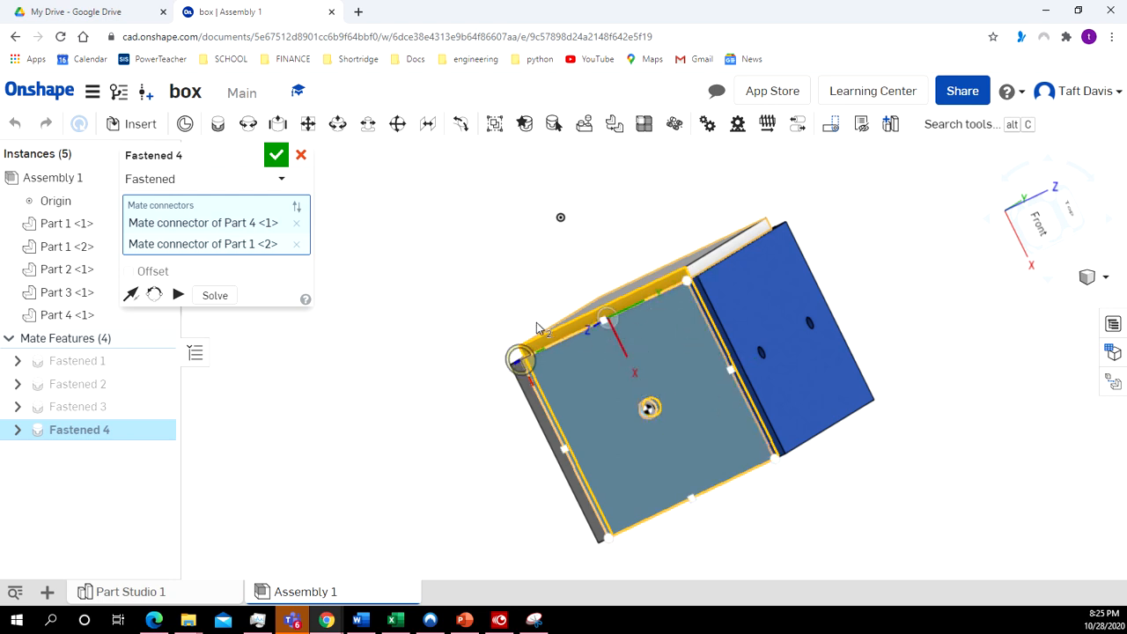
click(129, 272)
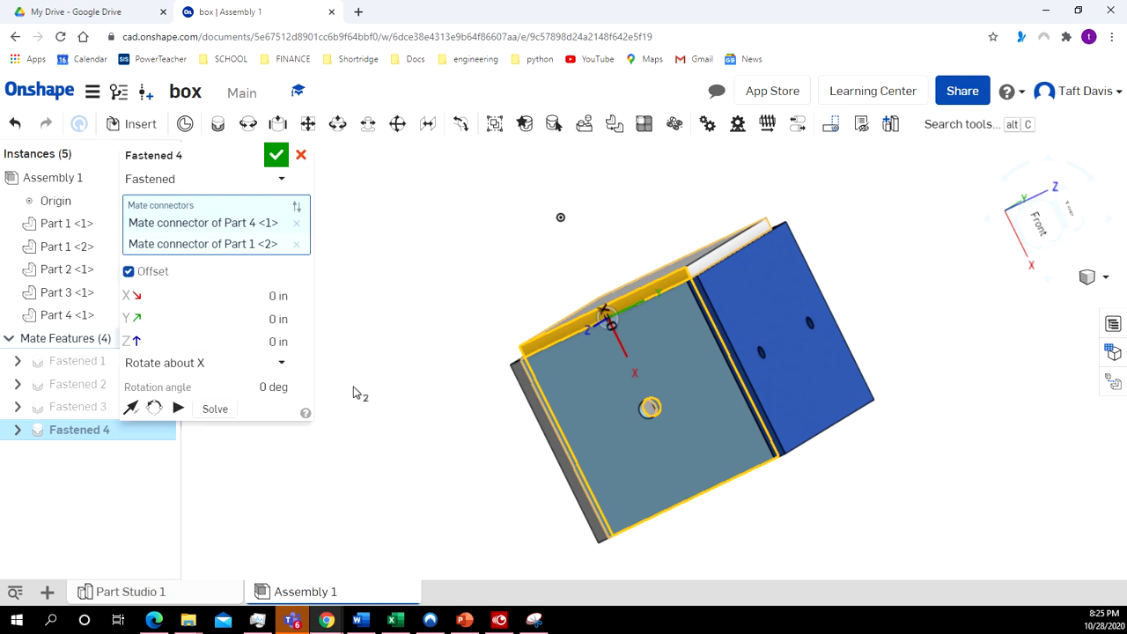
right_drag(903, 300, 937, 308)
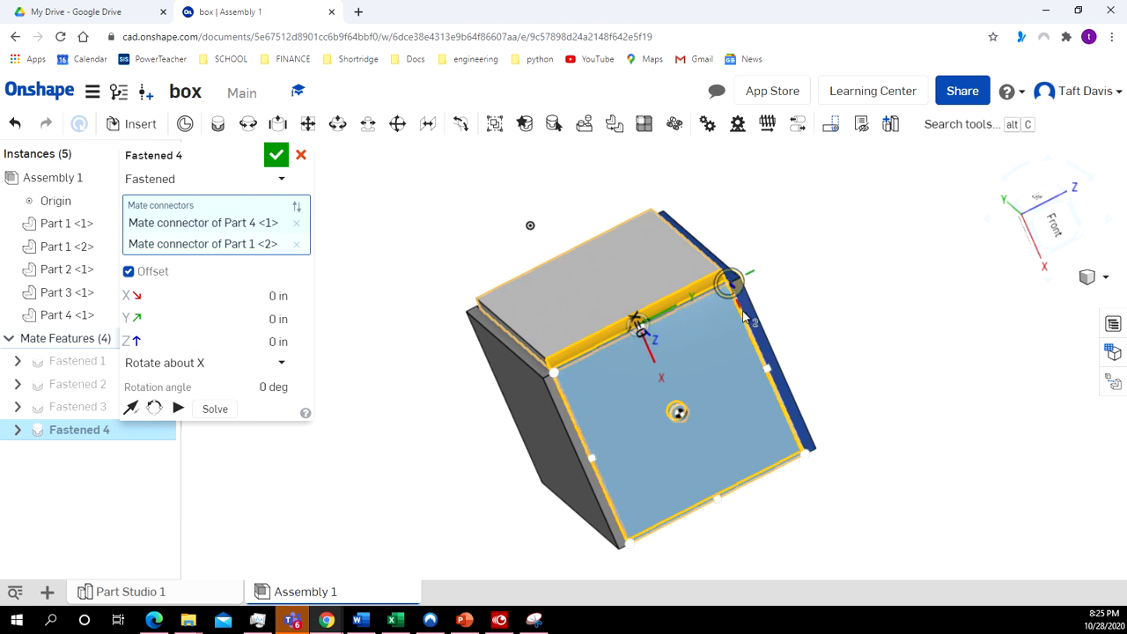
right_drag(794, 307, 845, 255)
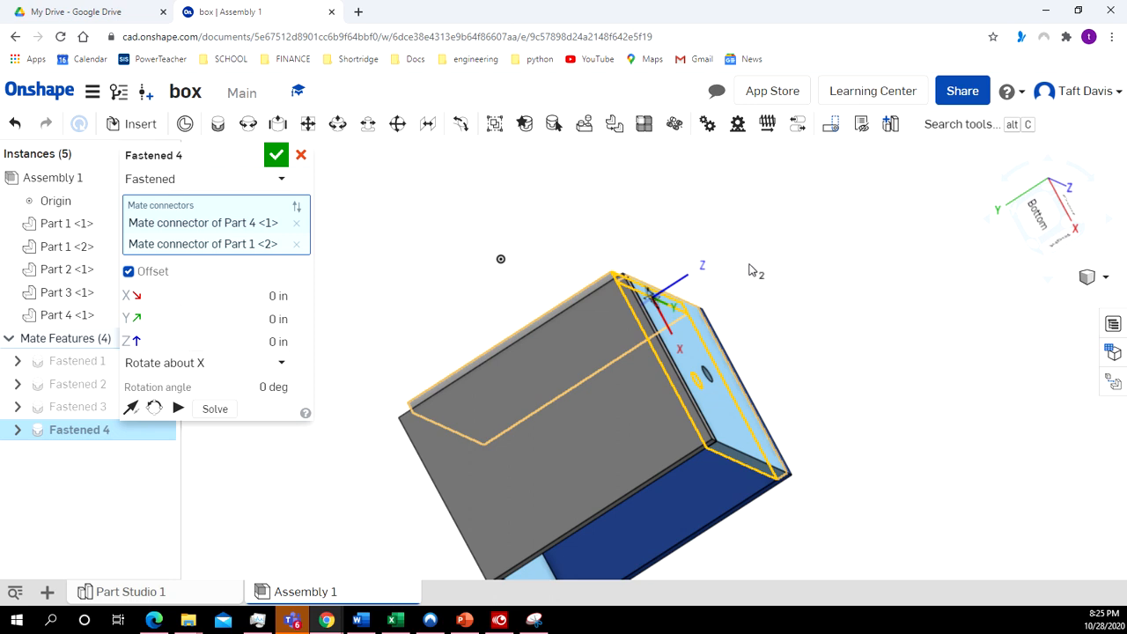
right_drag(752, 270, 730, 313)
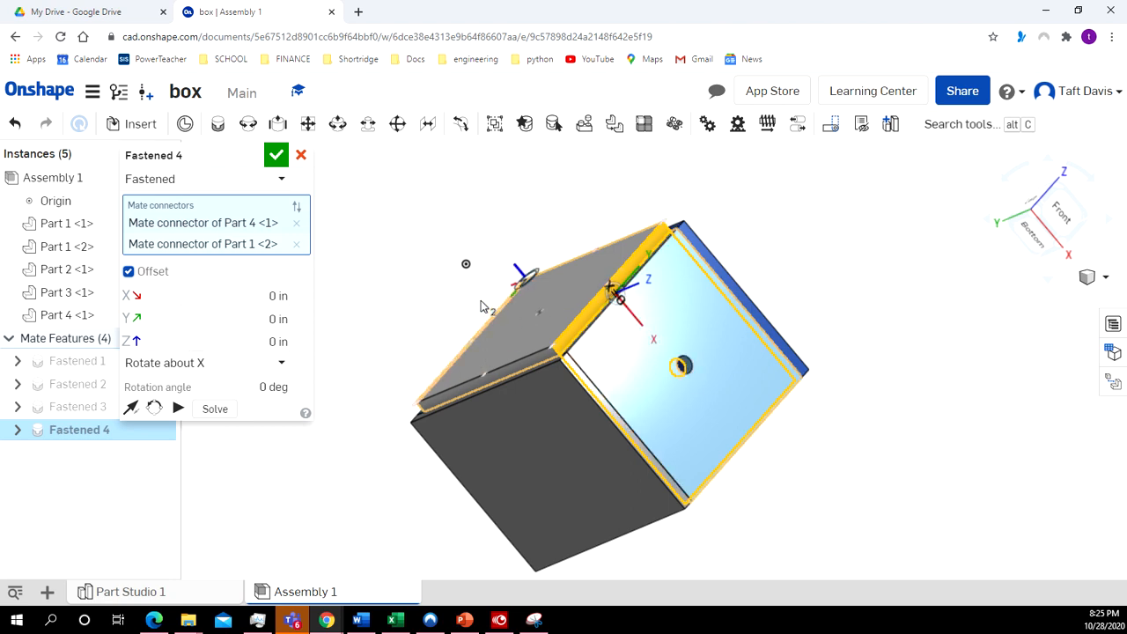
Try a Y offset of 0.25 in on Part 4 <1>'s mate and reset it to 0 in
click(274, 317)
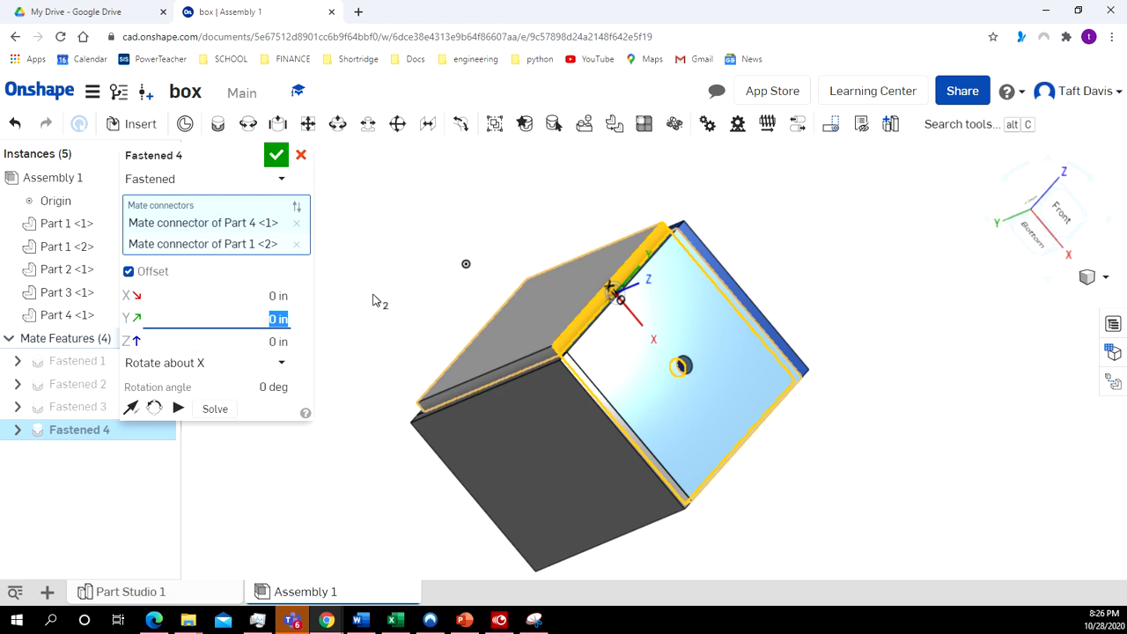
text(.25)
key(Return)
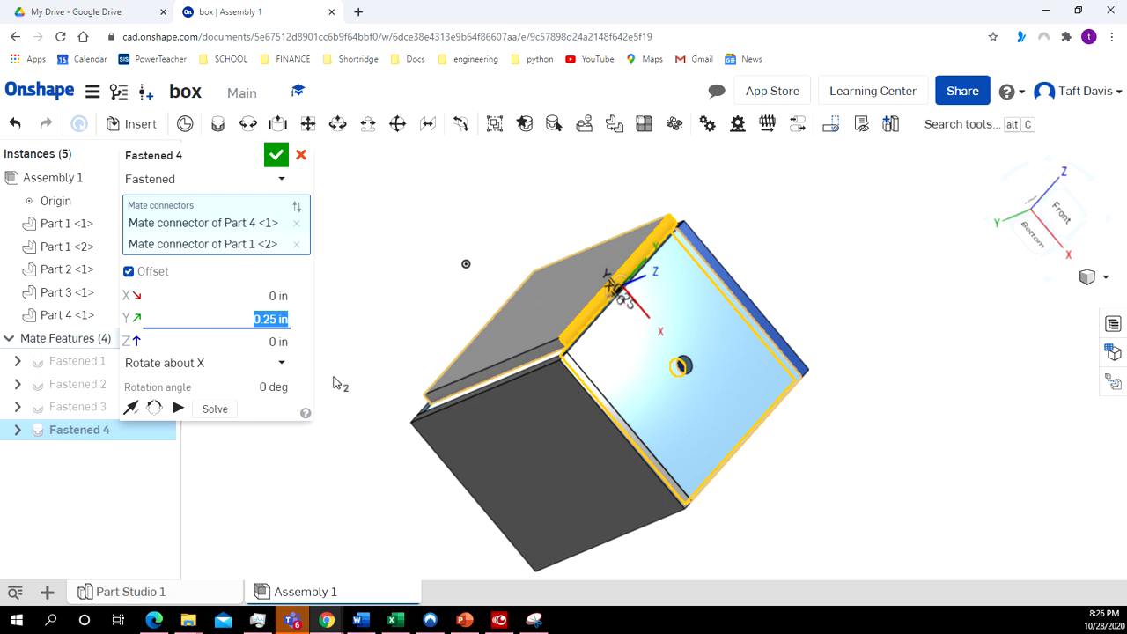
click(280, 319)
double_click(292, 319)
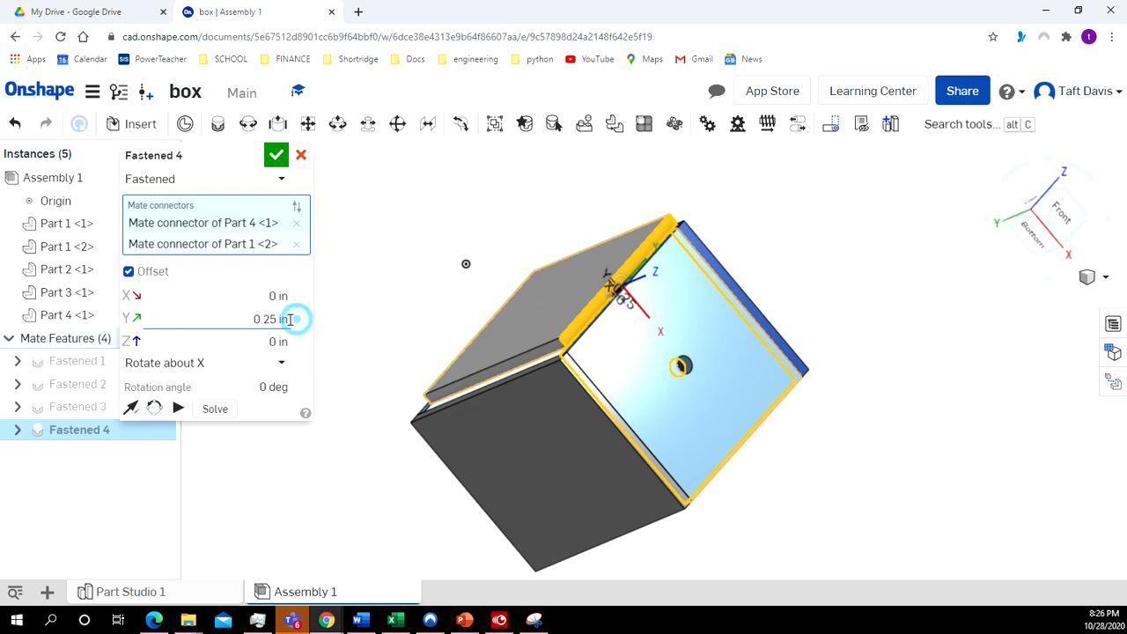
text(0)
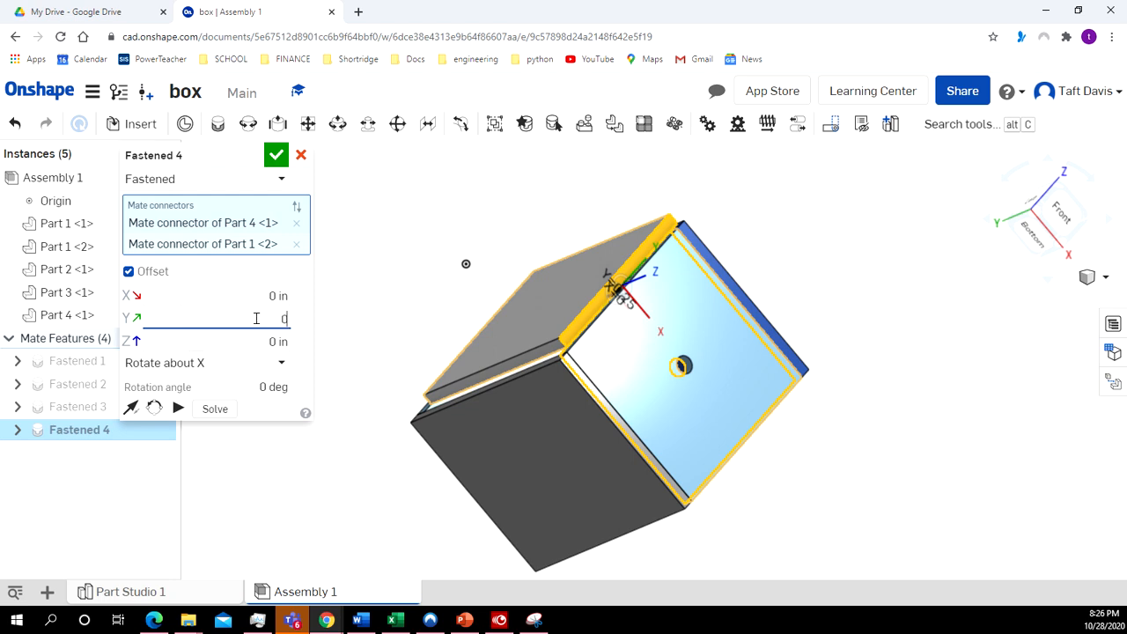
key(Return)
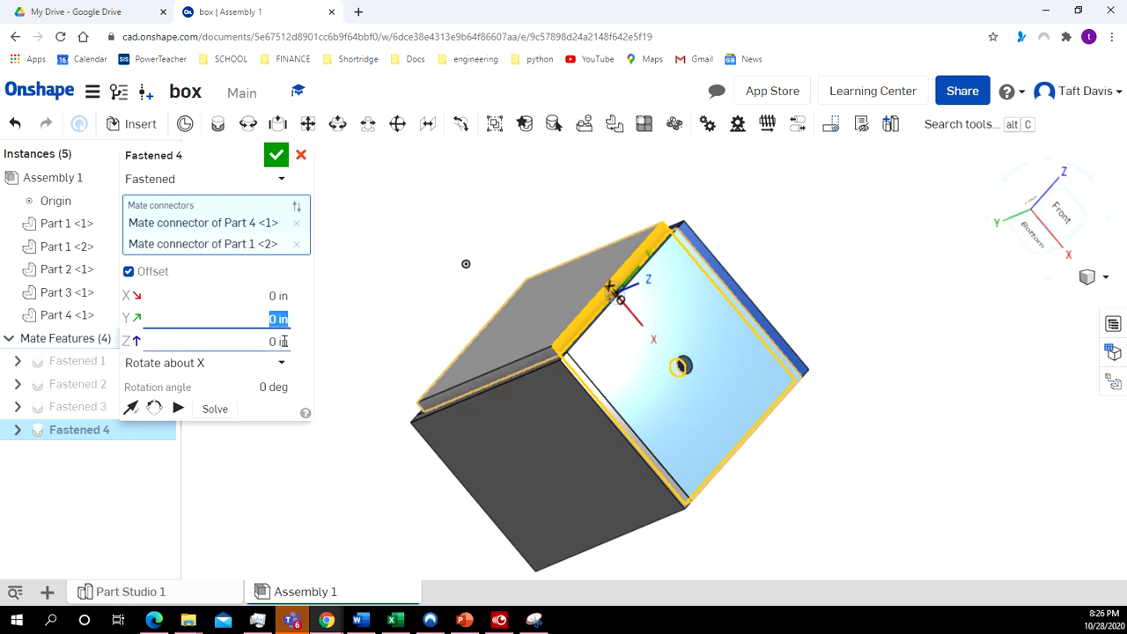
Try a Z offset of 0.25 in on Part 4 <1>'s mate and reset it to 0 in
double_click(280, 341)
text(0.25)
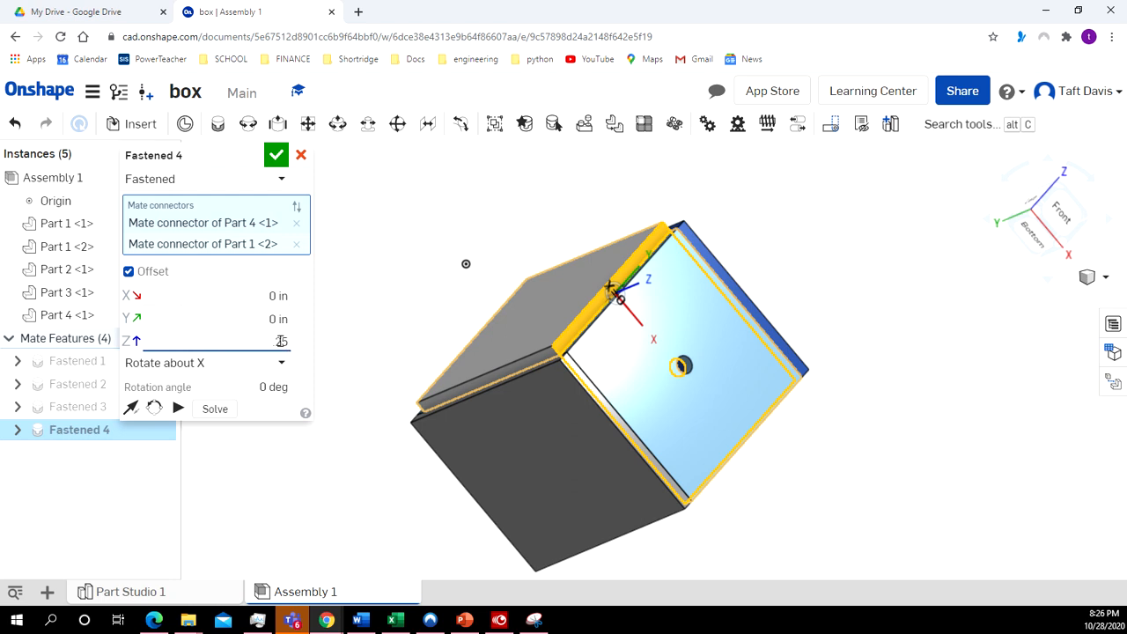
key(Return)
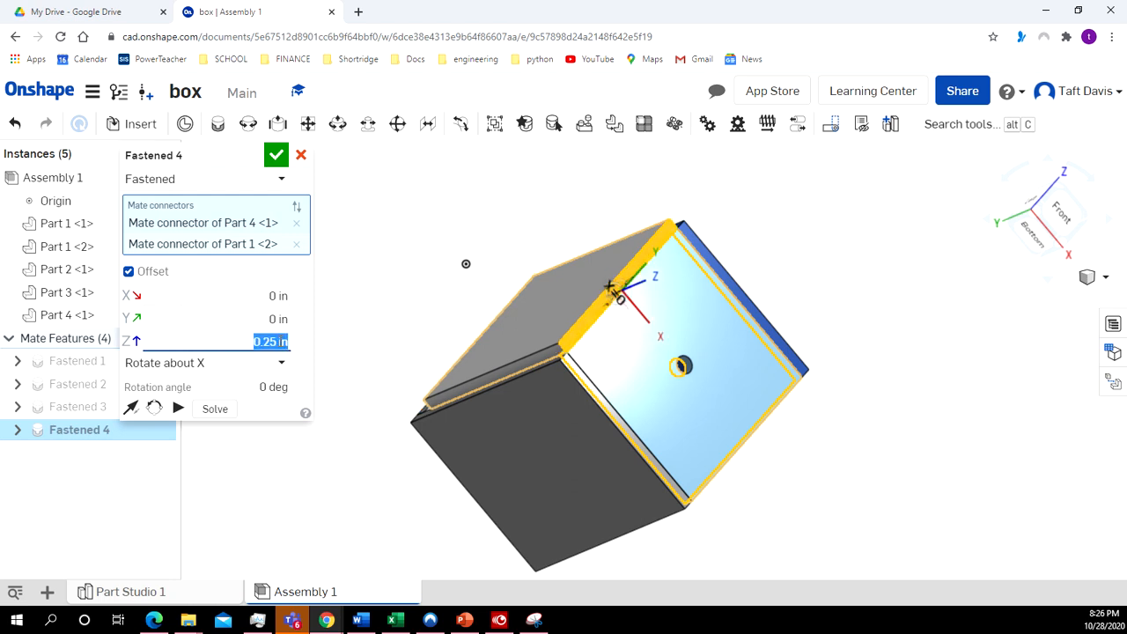
text(0)
key(Return)
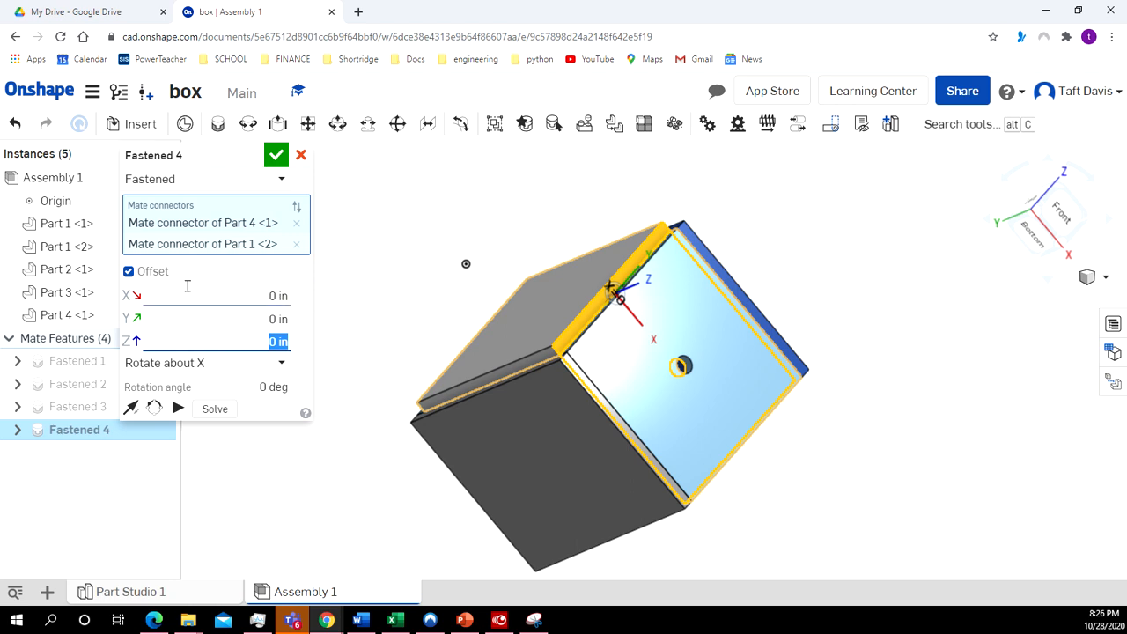
Set the X offset of Part 4 <1>'s mate to 0.25 in, accept it, and check the box from isometric view and the other side
click(279, 294)
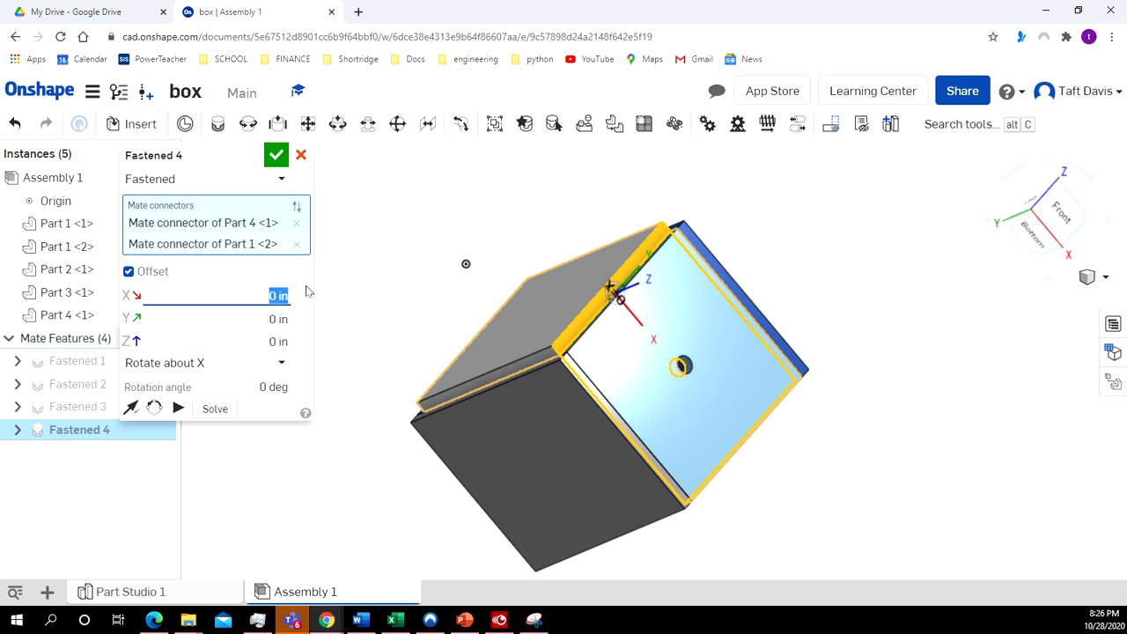
text(25)
key(Return)
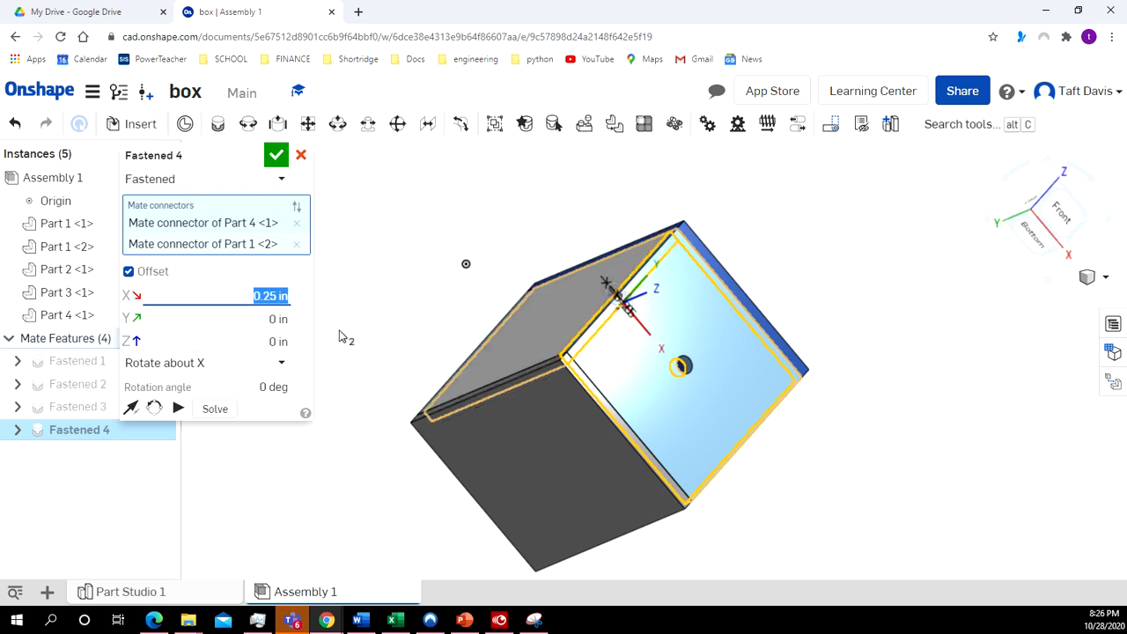
click(277, 155)
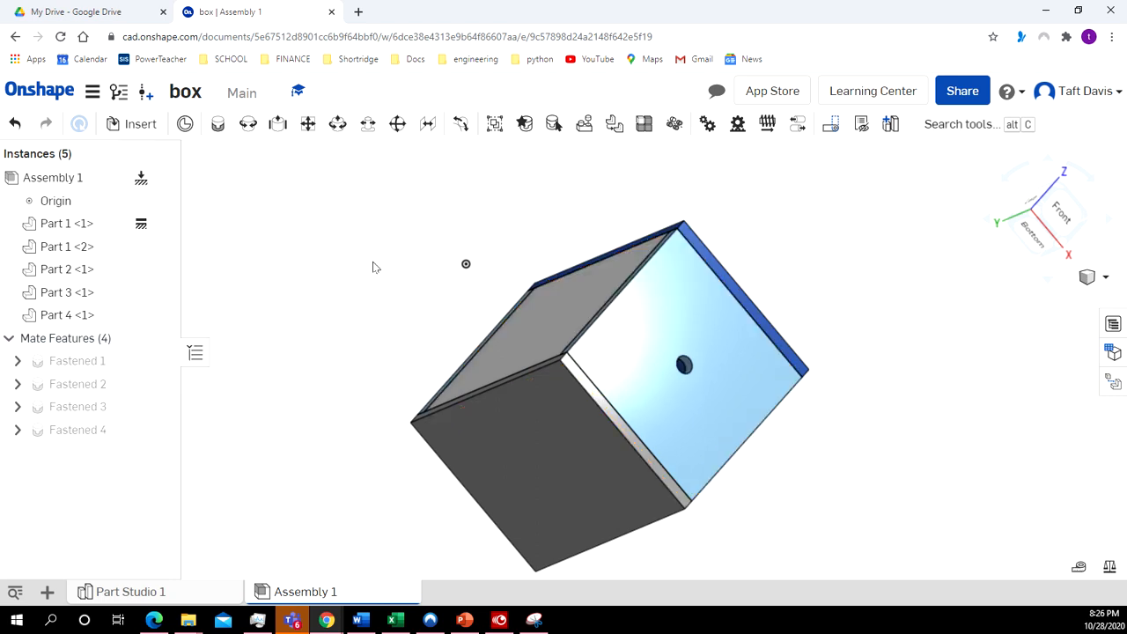
click(1106, 278)
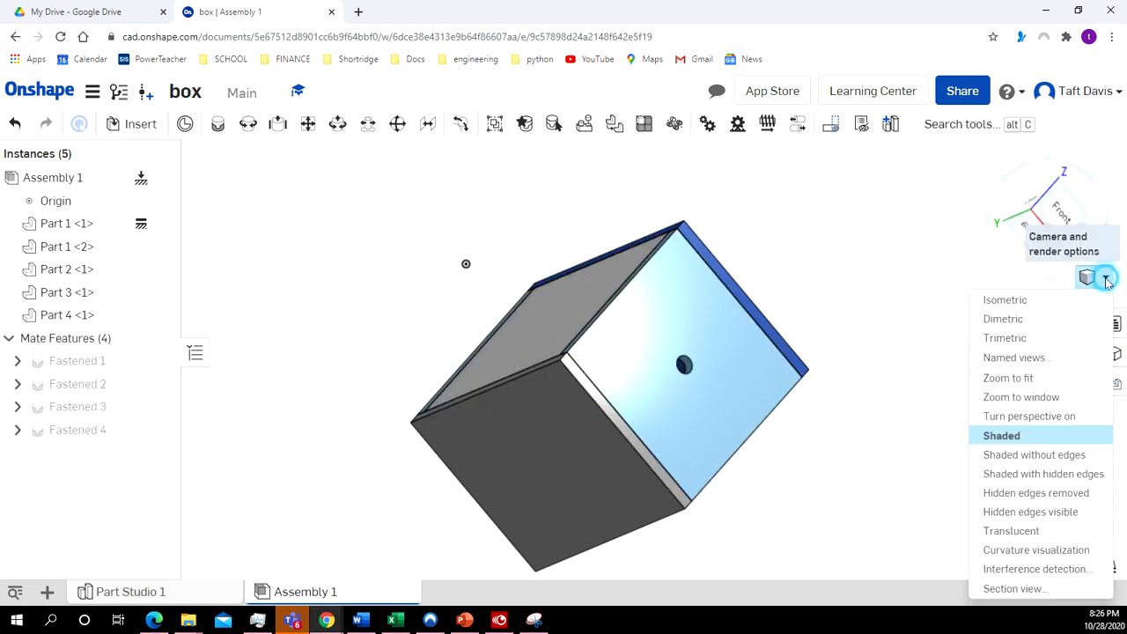
click(1082, 303)
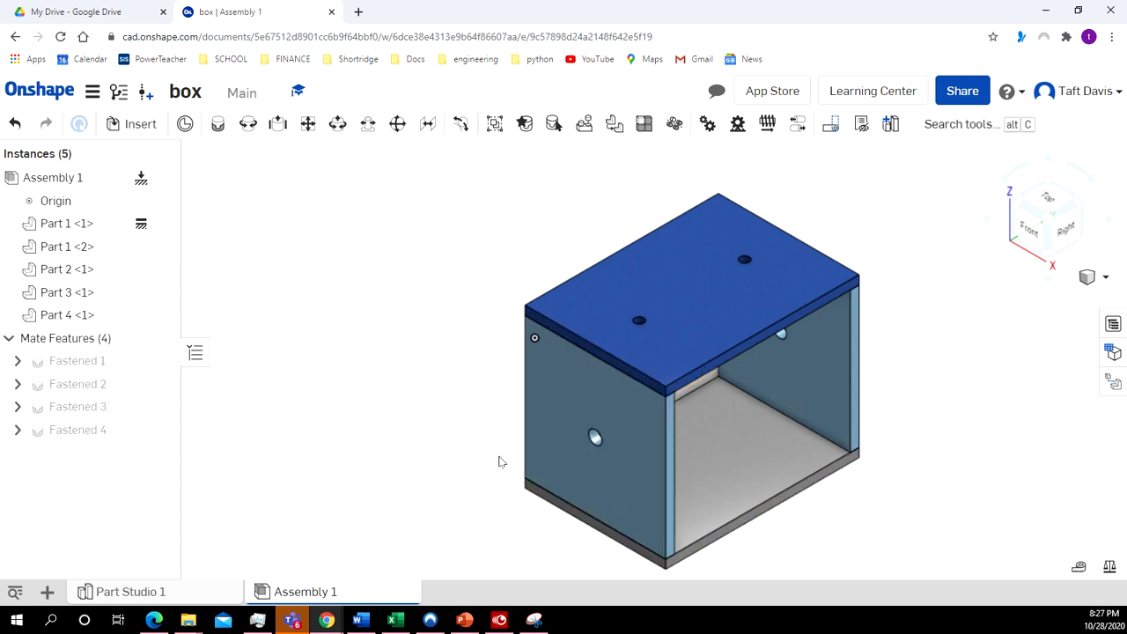
right_drag(496, 455, 413, 452)
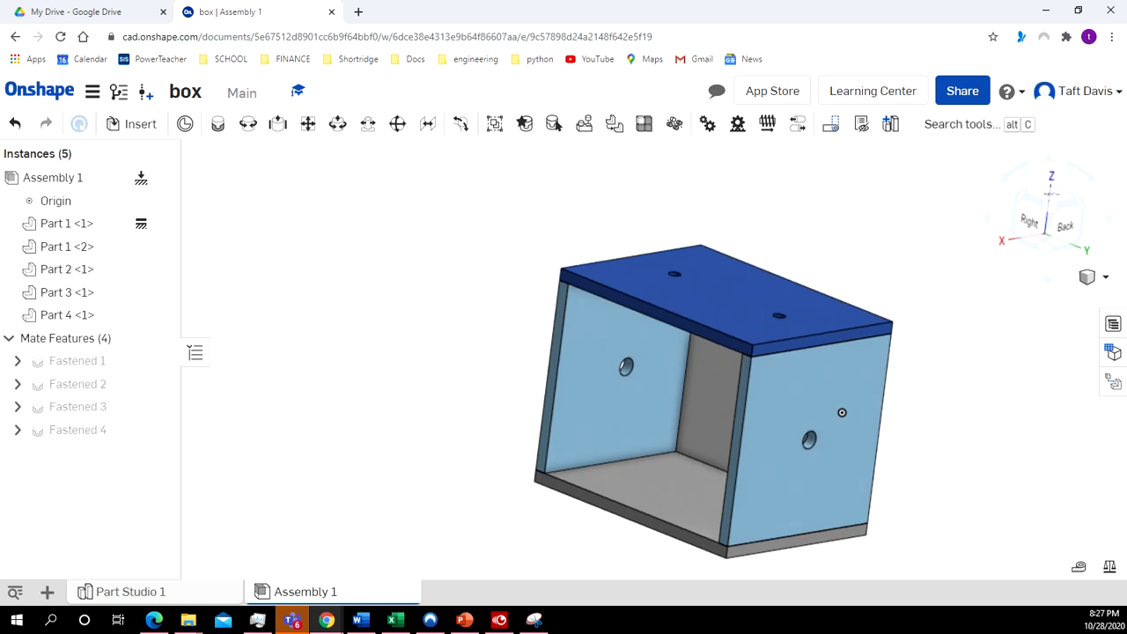